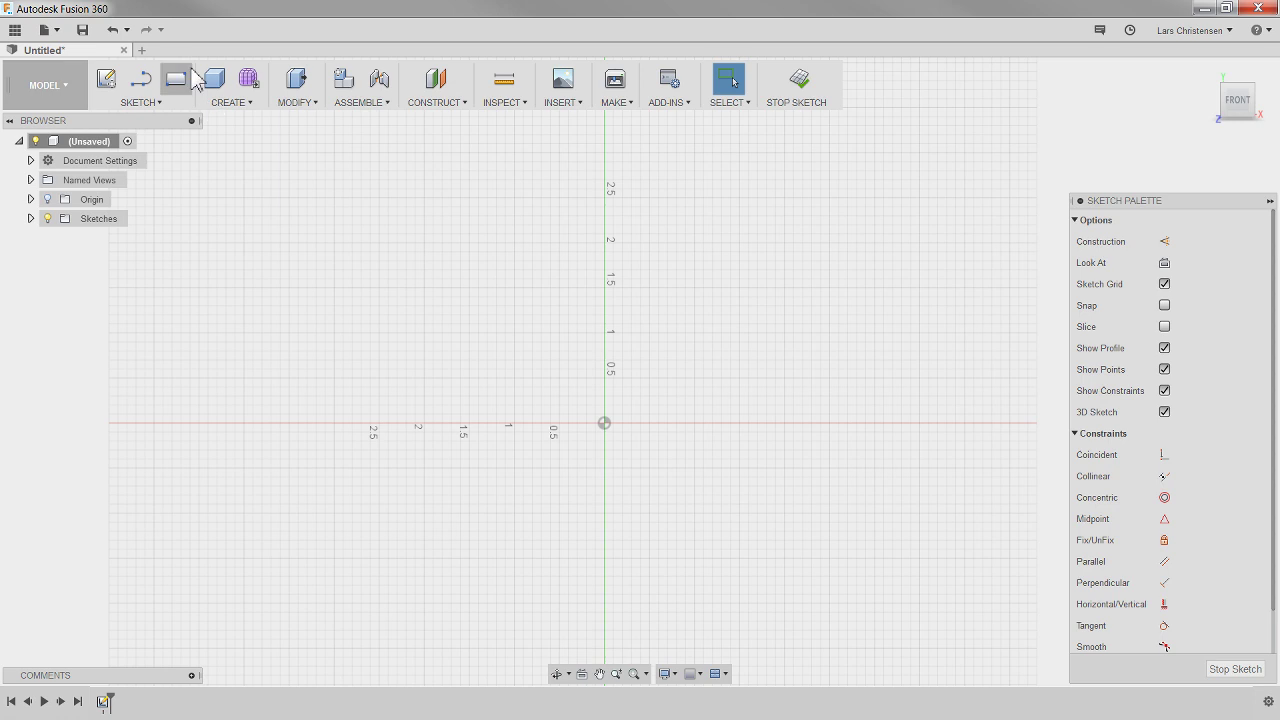
Step: Draw a rectangle 3 in high and 2 in wide from the origin, and finish the sketch
click(188, 78)
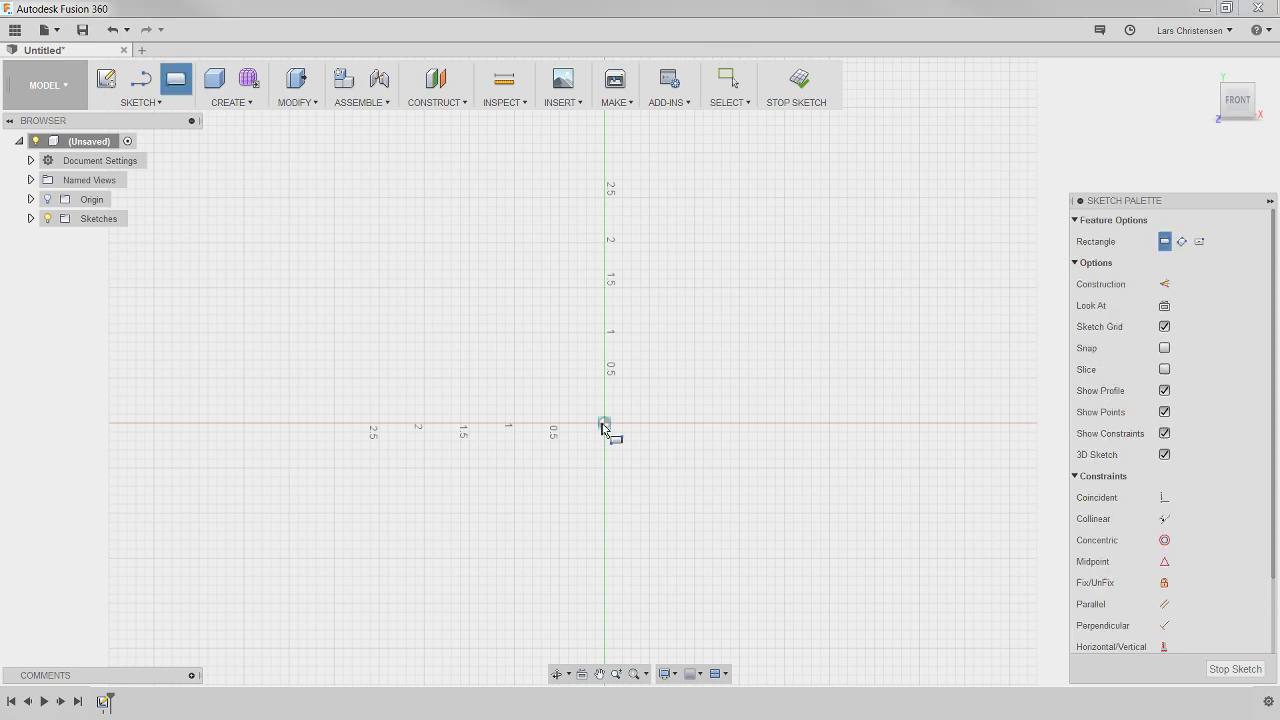
click(604, 424)
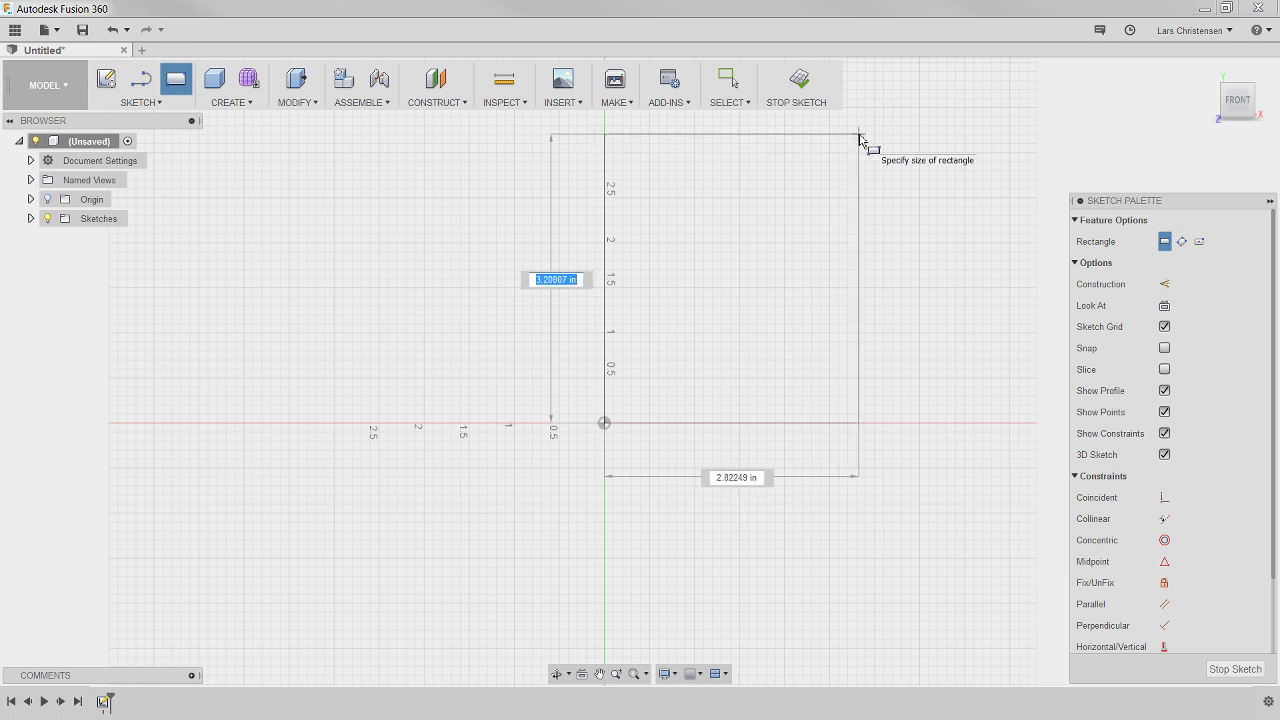
key(BackSpace)
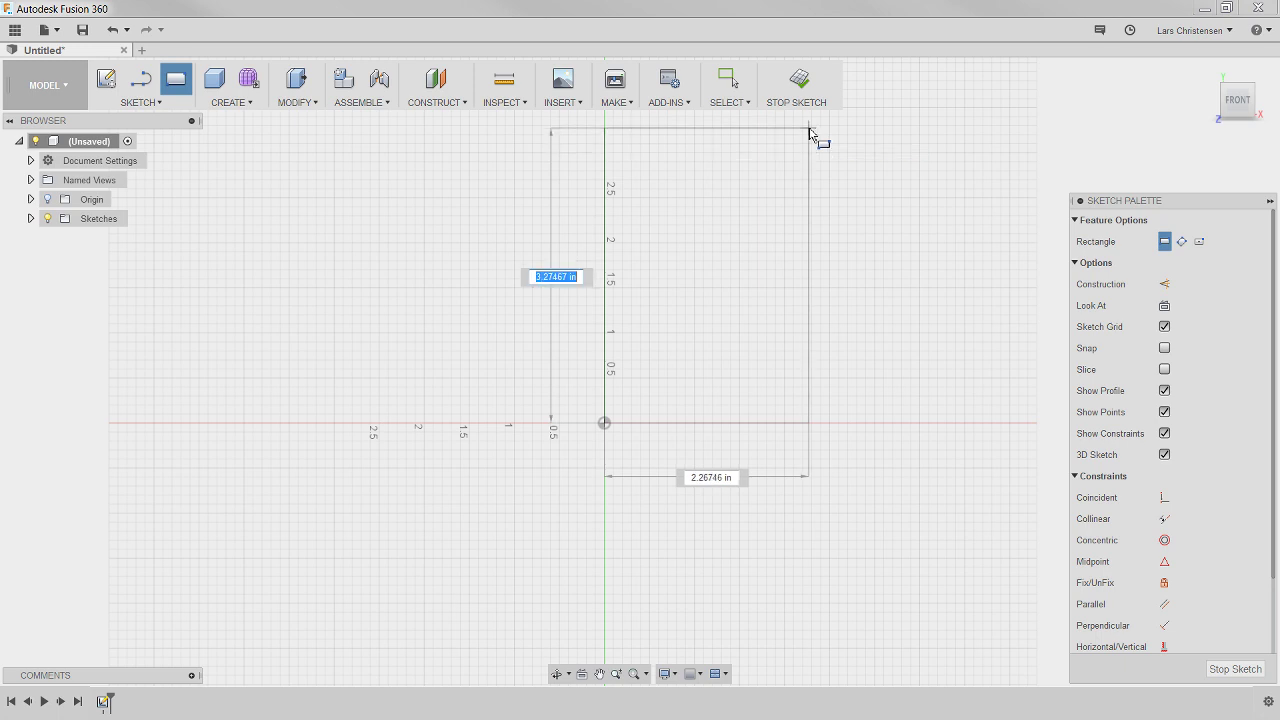
key(BackSpace)
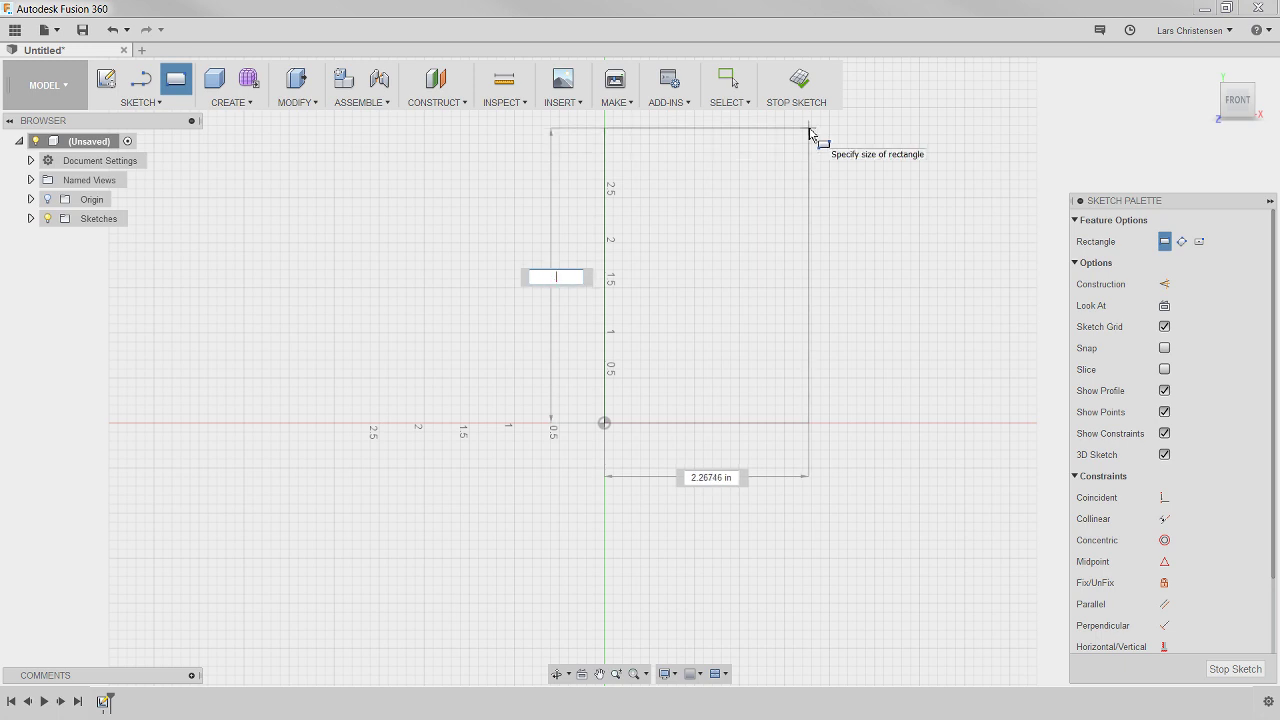
text(3.27467)
key(Tab)
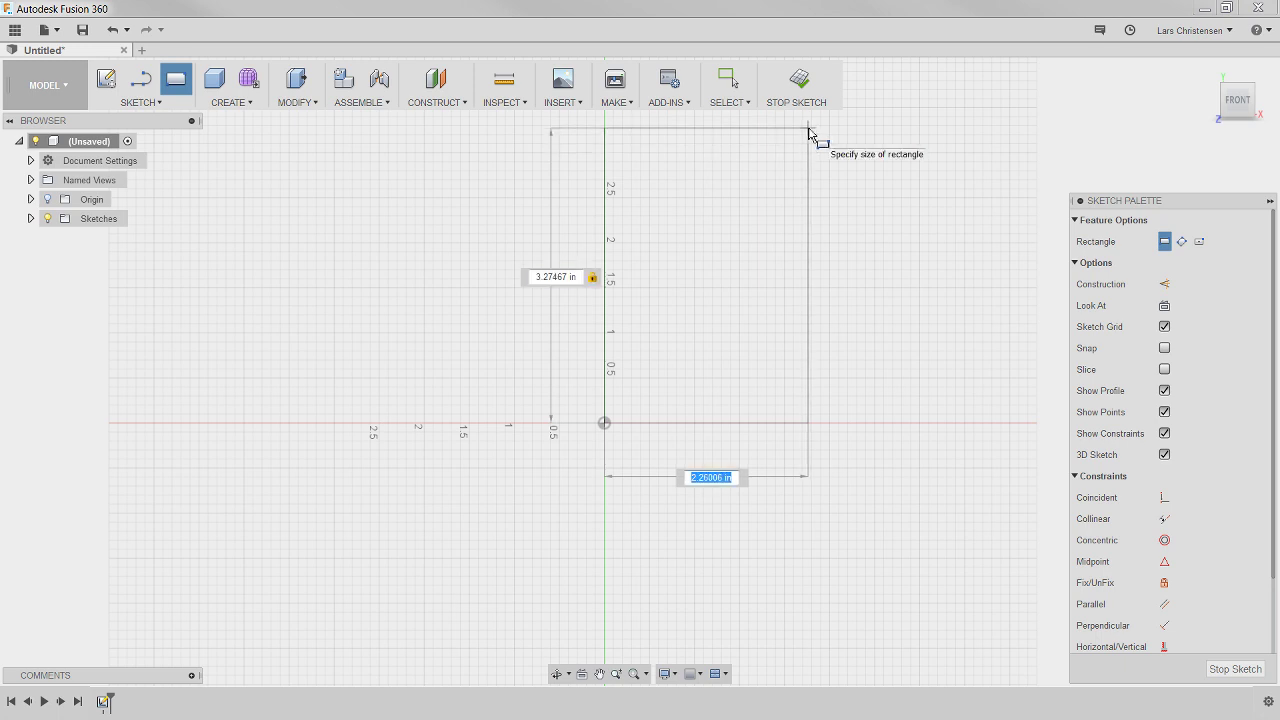
key(Tab)
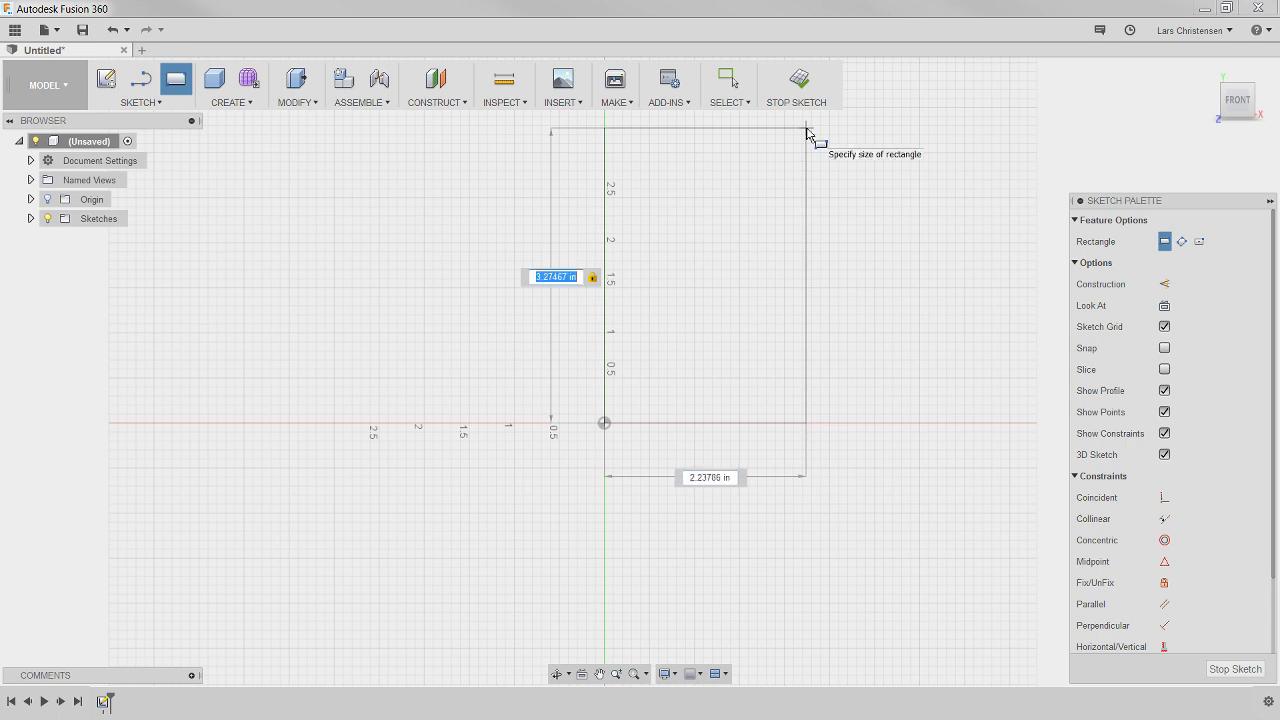
text(3.)
key(Tab)
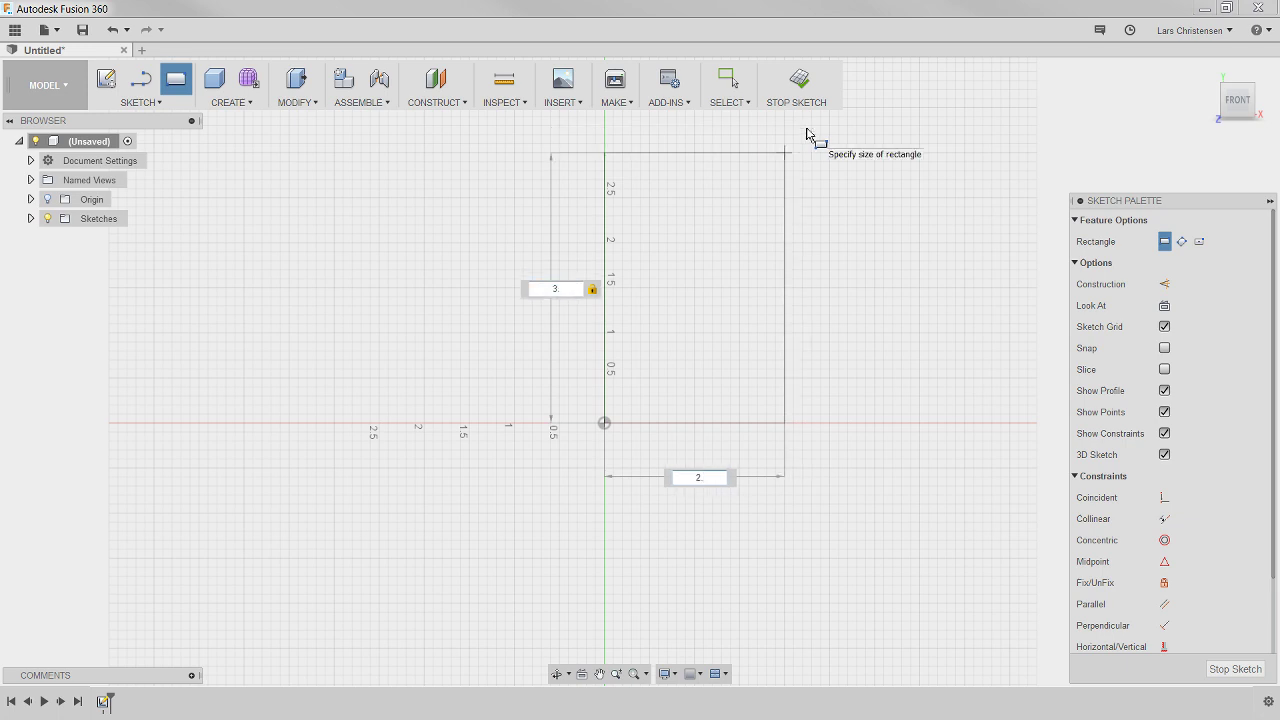
key(Return)
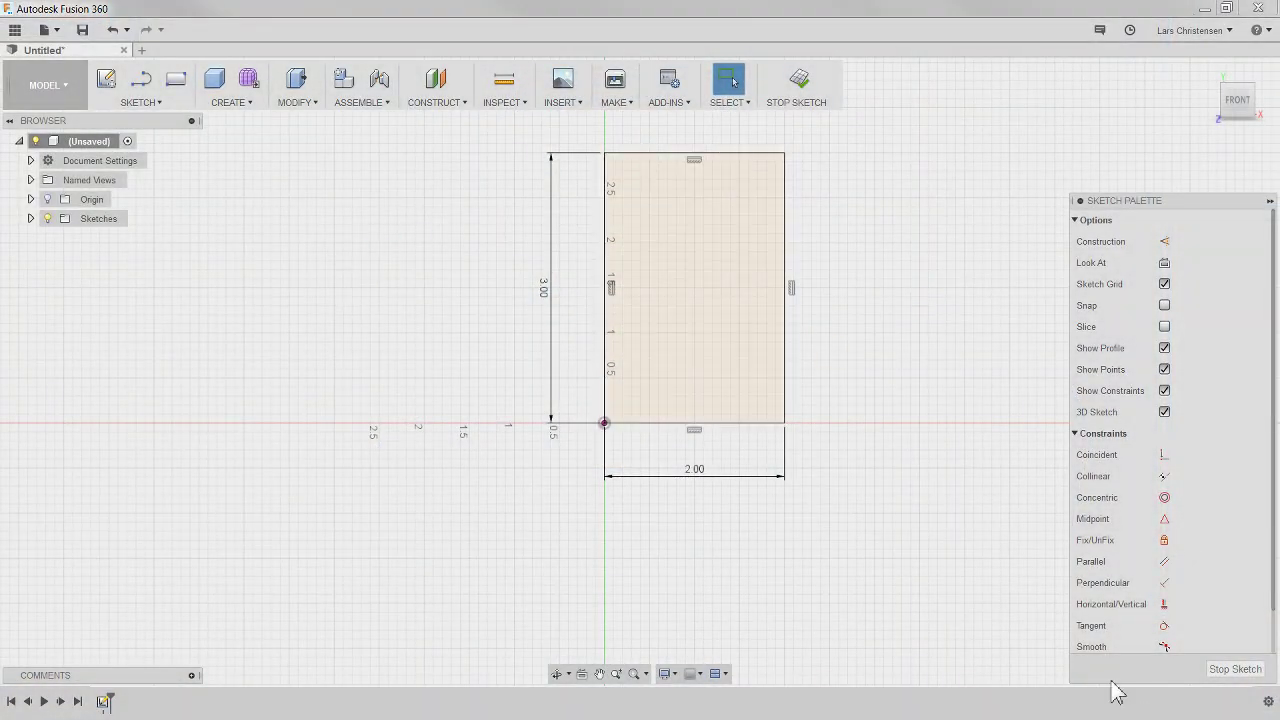
click(1234, 670)
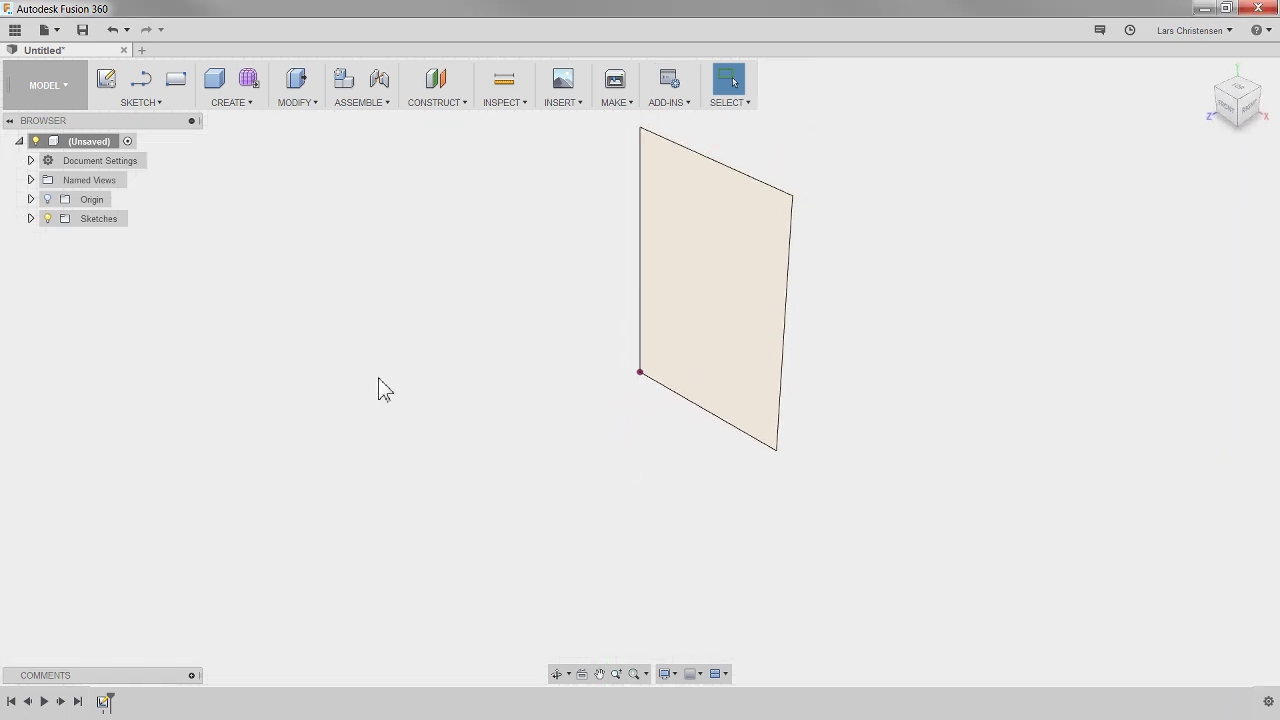
Step: Attach the image IMG_4331.jpg as a canvas on the XY plane
click(560, 104)
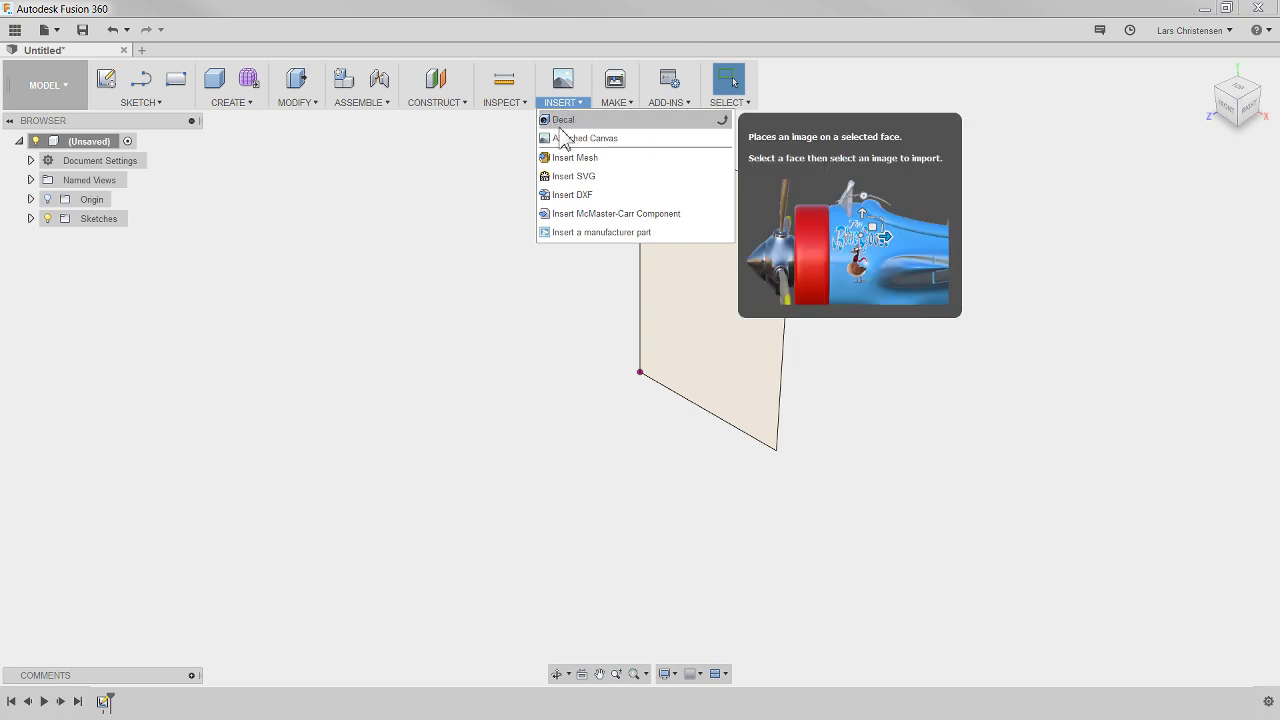
click(592, 140)
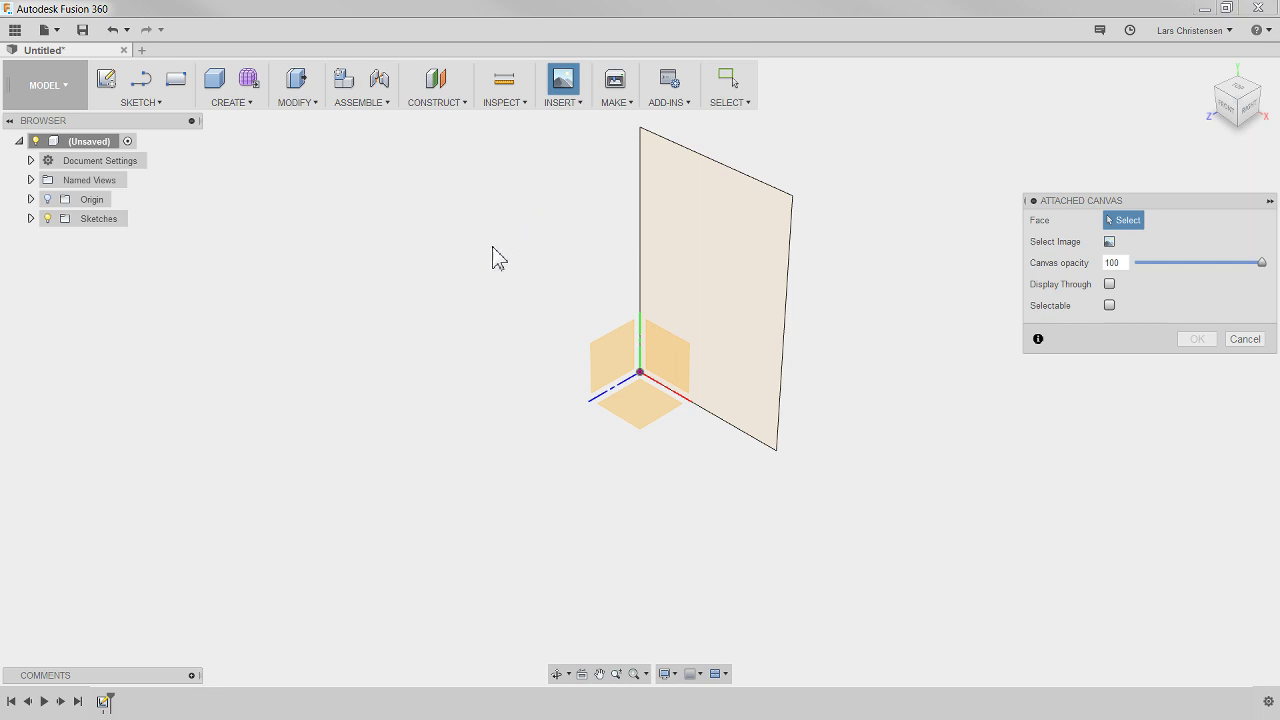
click(689, 366)
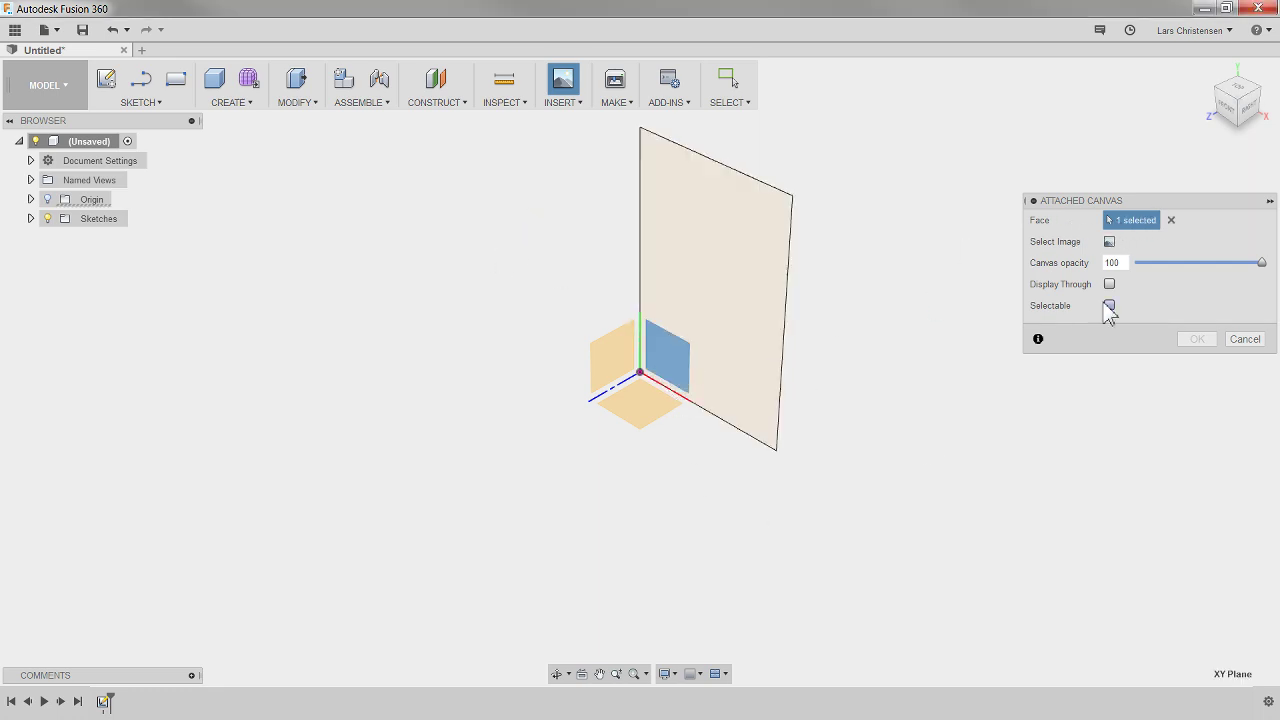
click(1110, 242)
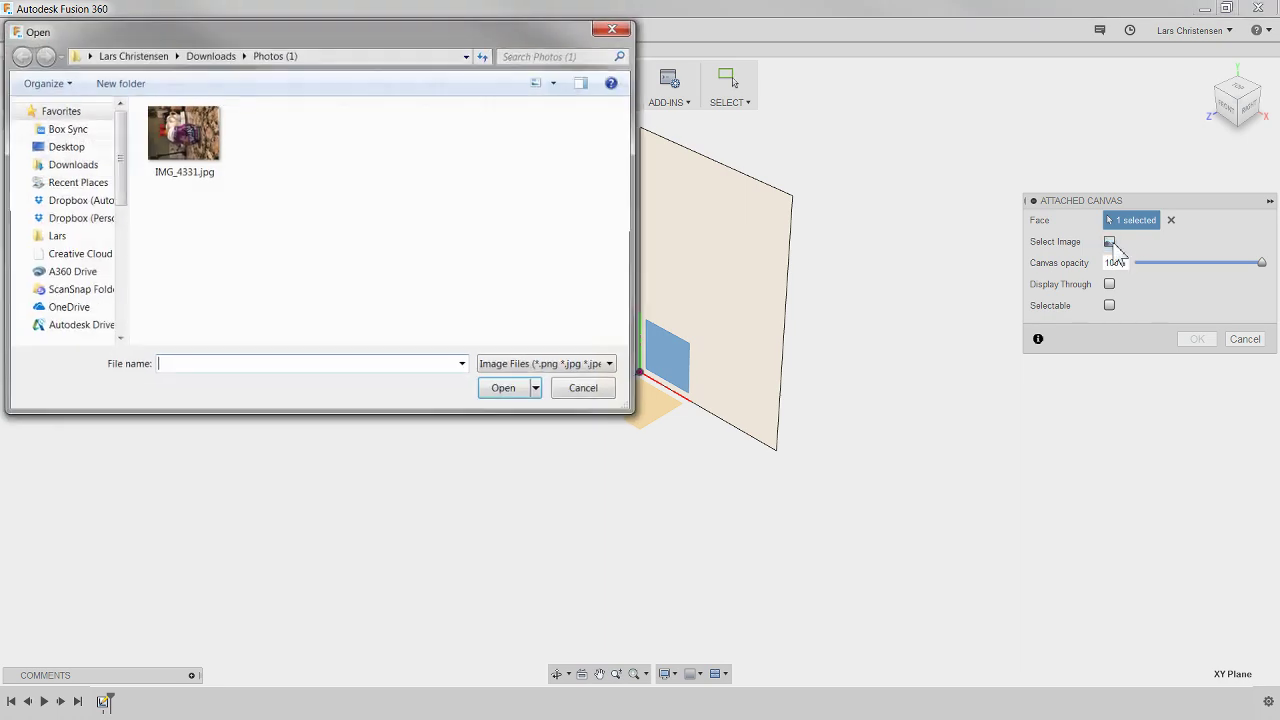
click(201, 160)
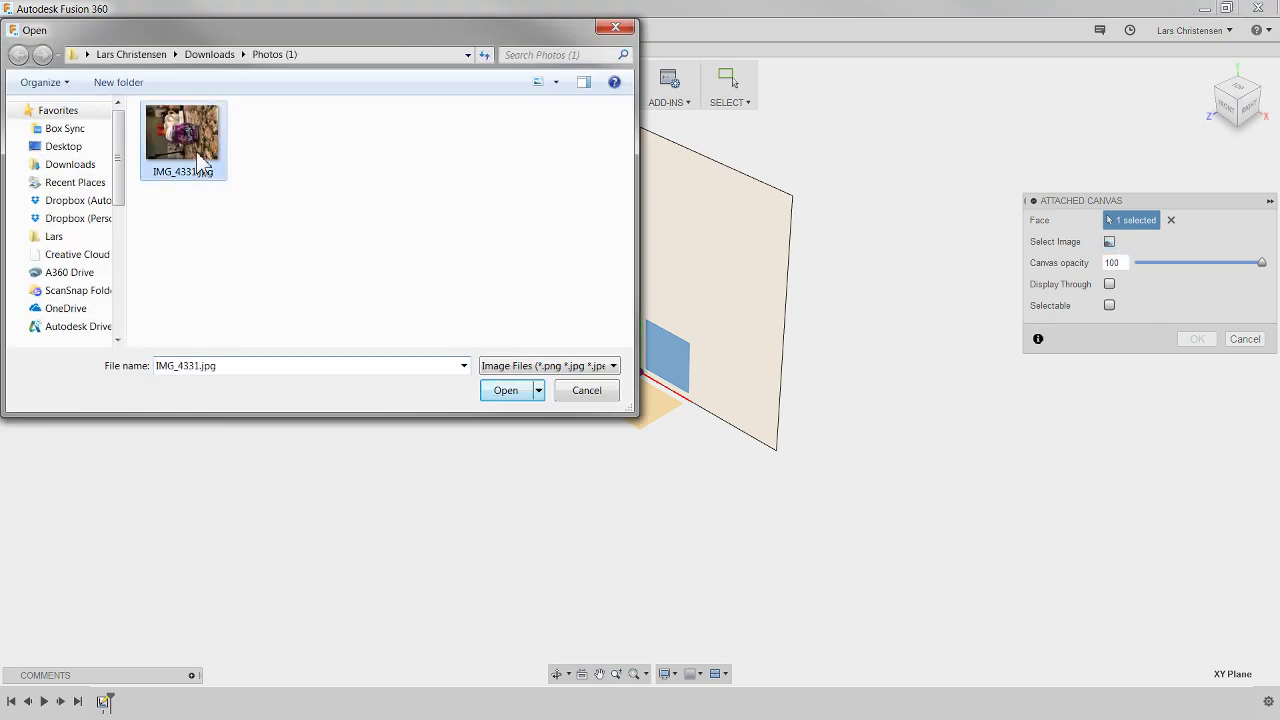
double_click(190, 172)
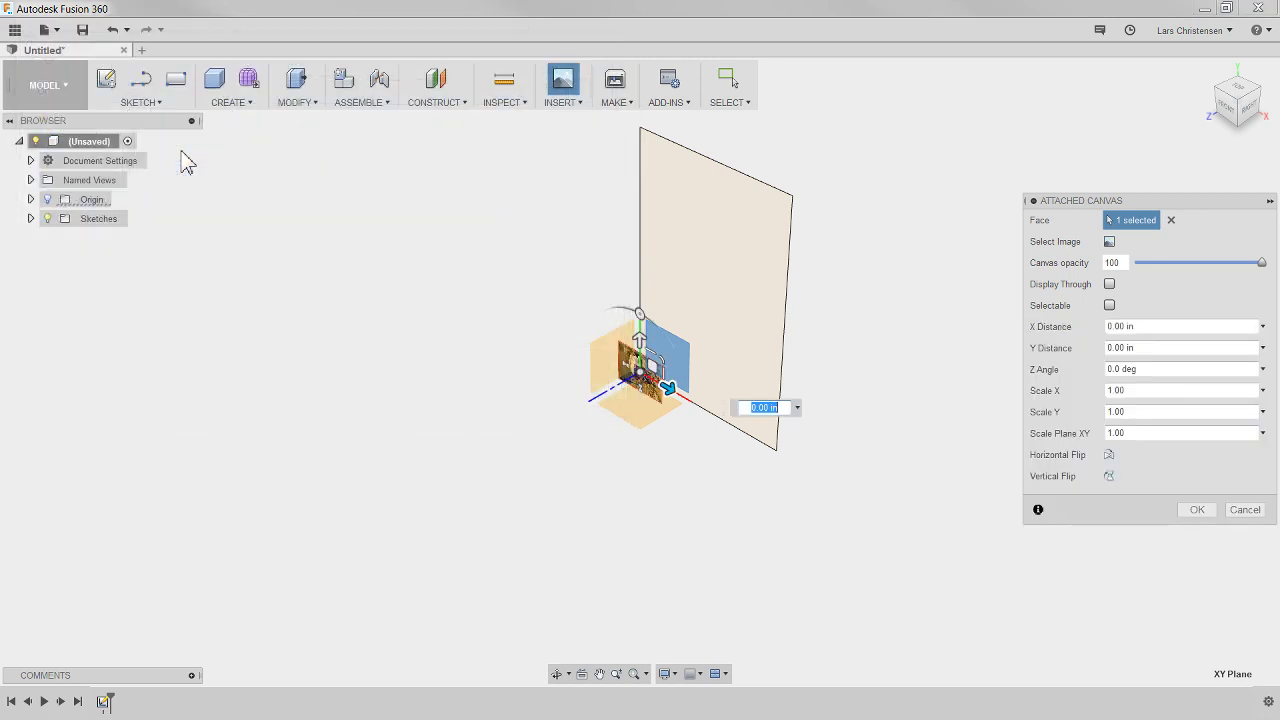
Step: In the front view, rotate the canvas image -90 degrees so the bottle stands upright
click(1222, 116)
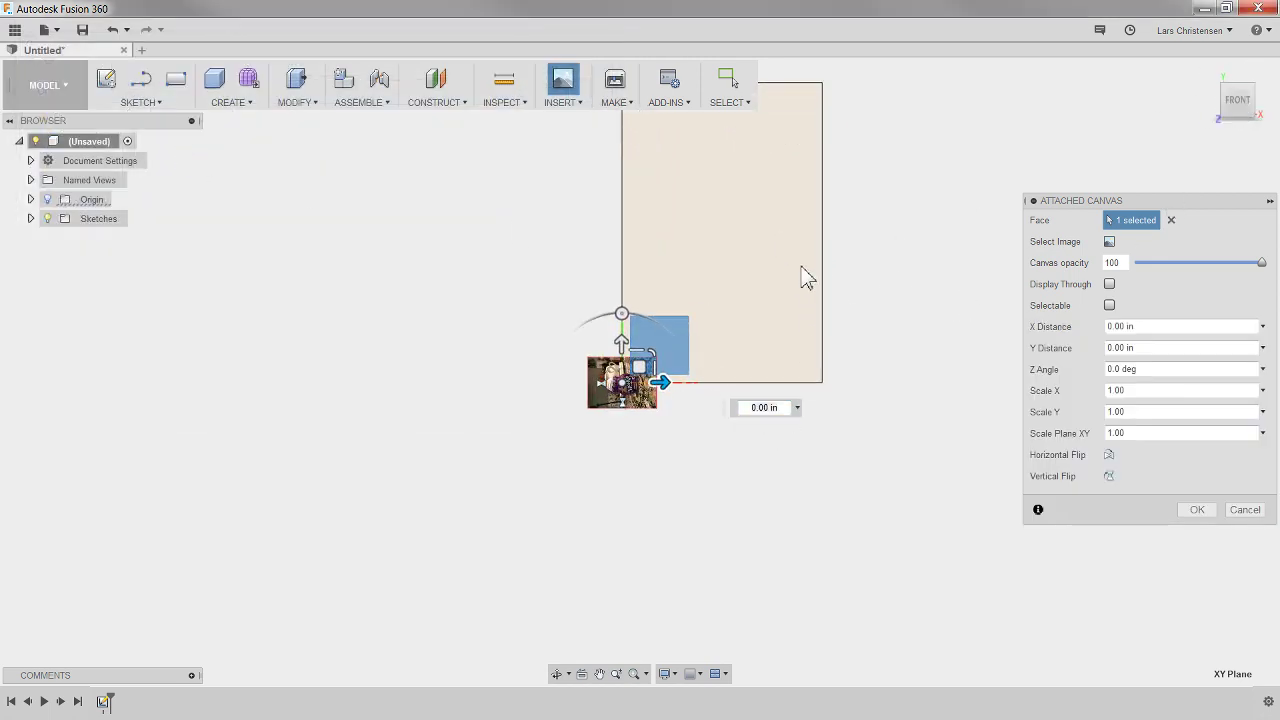
scroll(801, 266, up, 3)
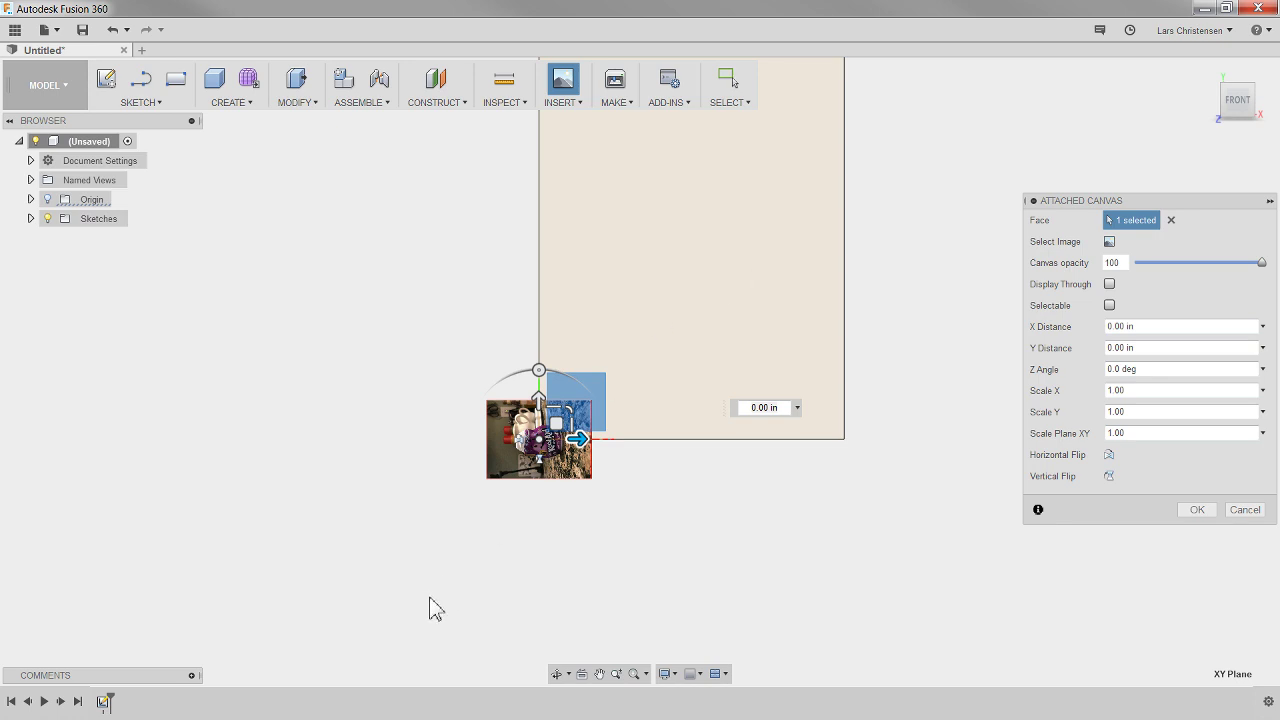
scroll(654, 467, up, 2)
scroll(416, 532, down, 1)
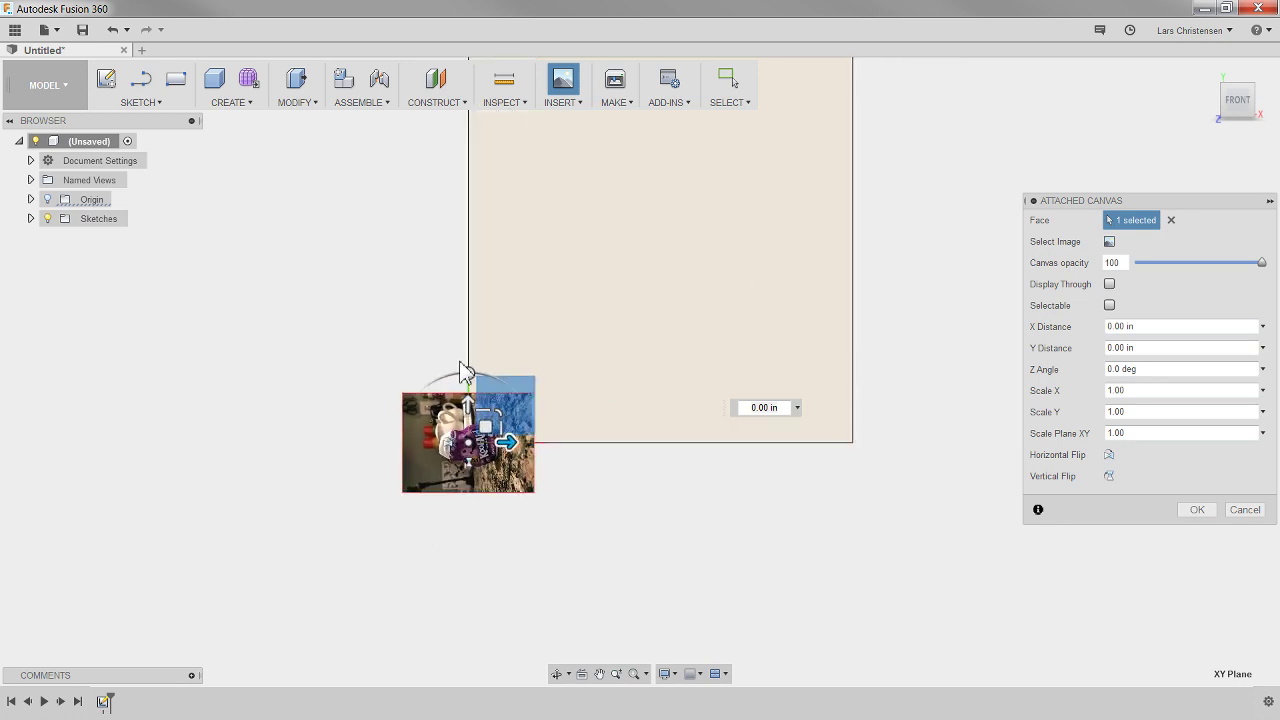
drag(470, 371, 550, 443)
scroll(294, 611, down, 2)
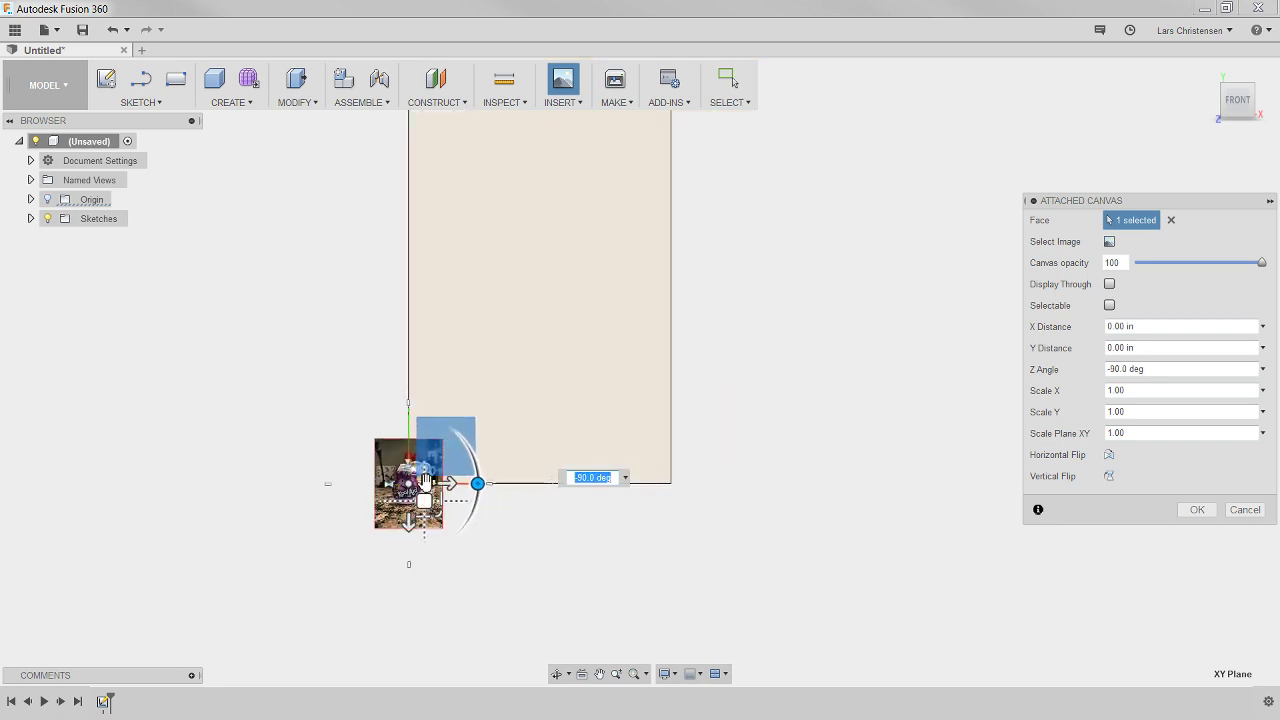
Step: Move the canvas over the rectangle and scale it uniformly until the bottle roughly fills the rectangle
drag(425, 480, 551, 282)
drag(592, 326, 963, 634)
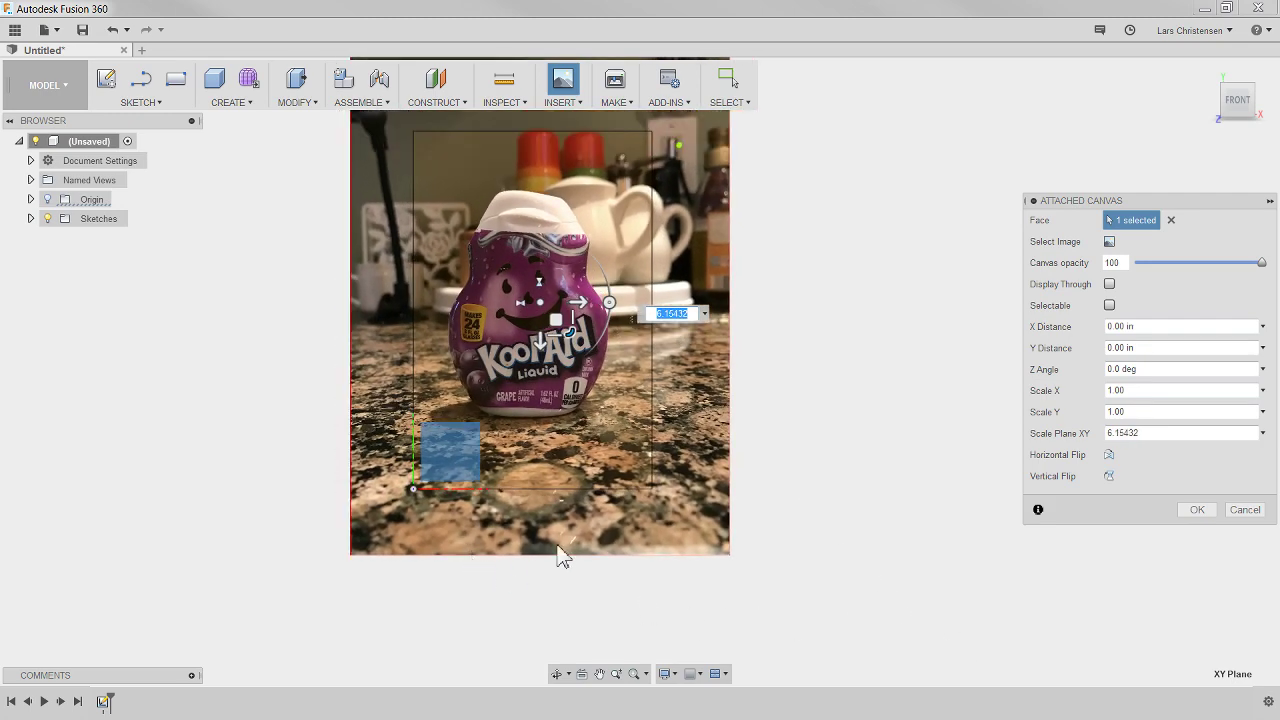
drag(586, 358, 585, 350)
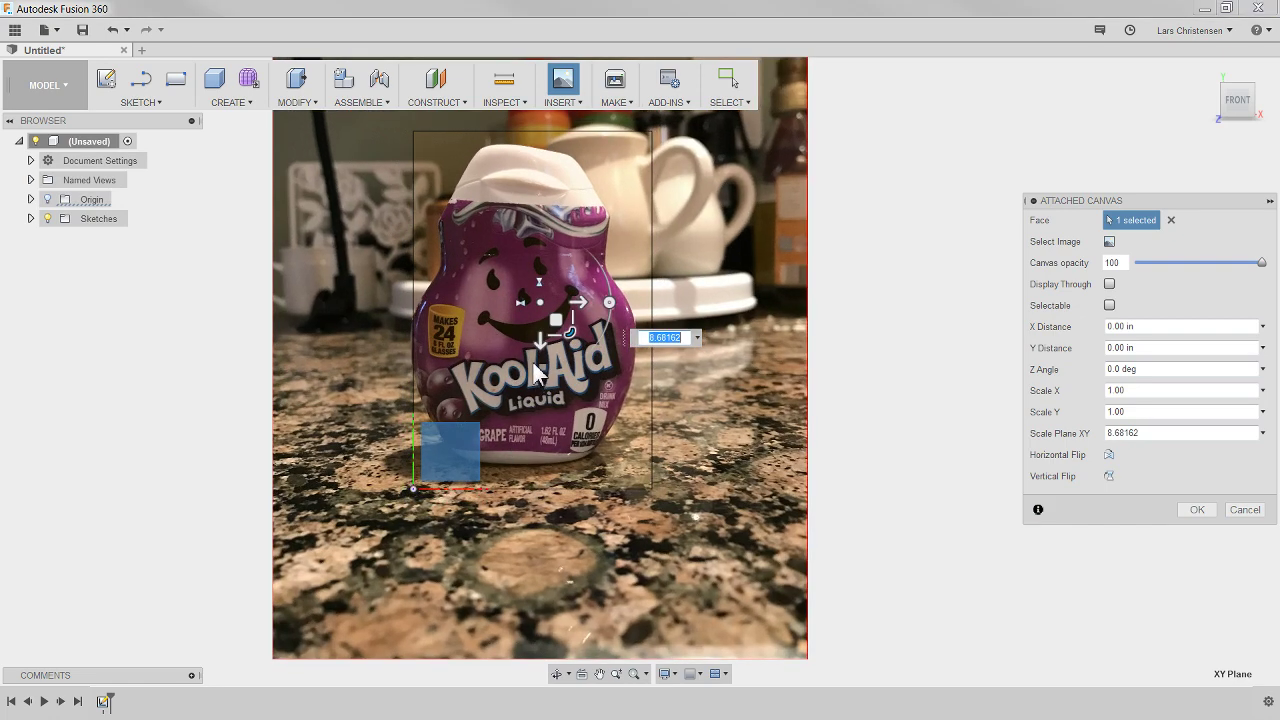
drag(543, 305, 592, 345)
Step: Shift the canvas down about 0.056 in to align the bottle's base with the rectangle's lower edge
click(553, 311)
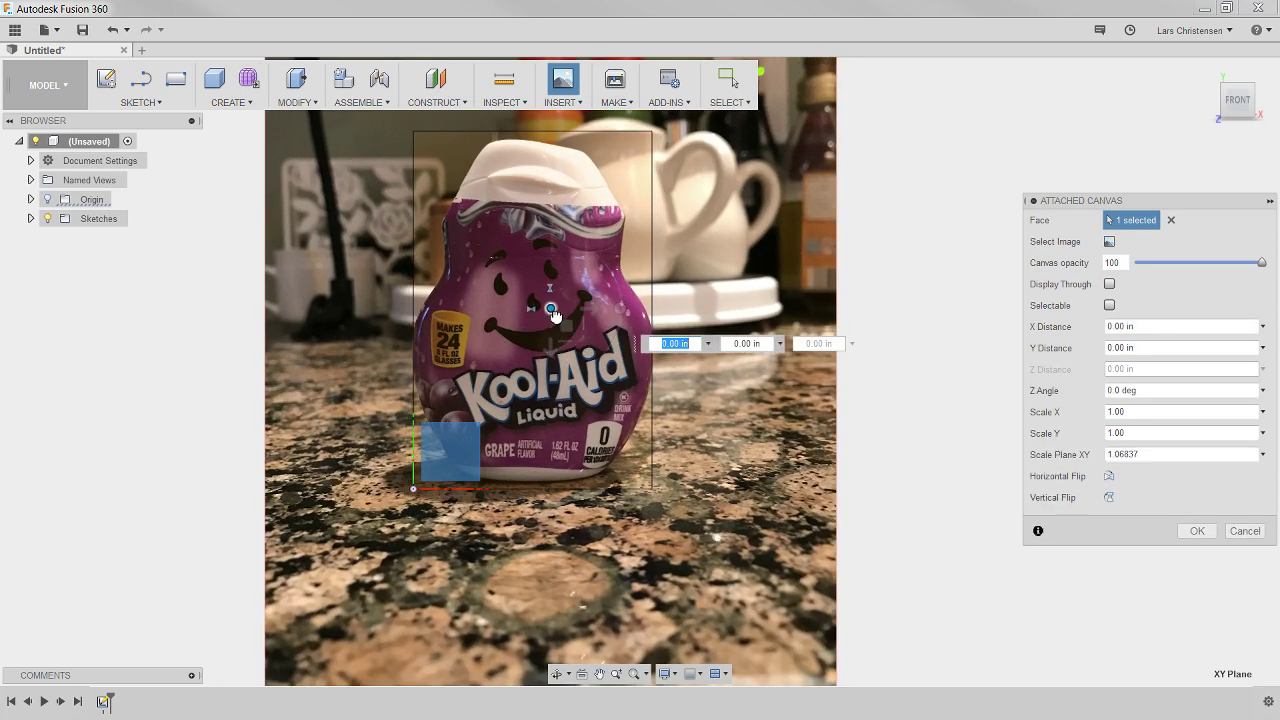
click(550, 355)
drag(551, 360, 551, 367)
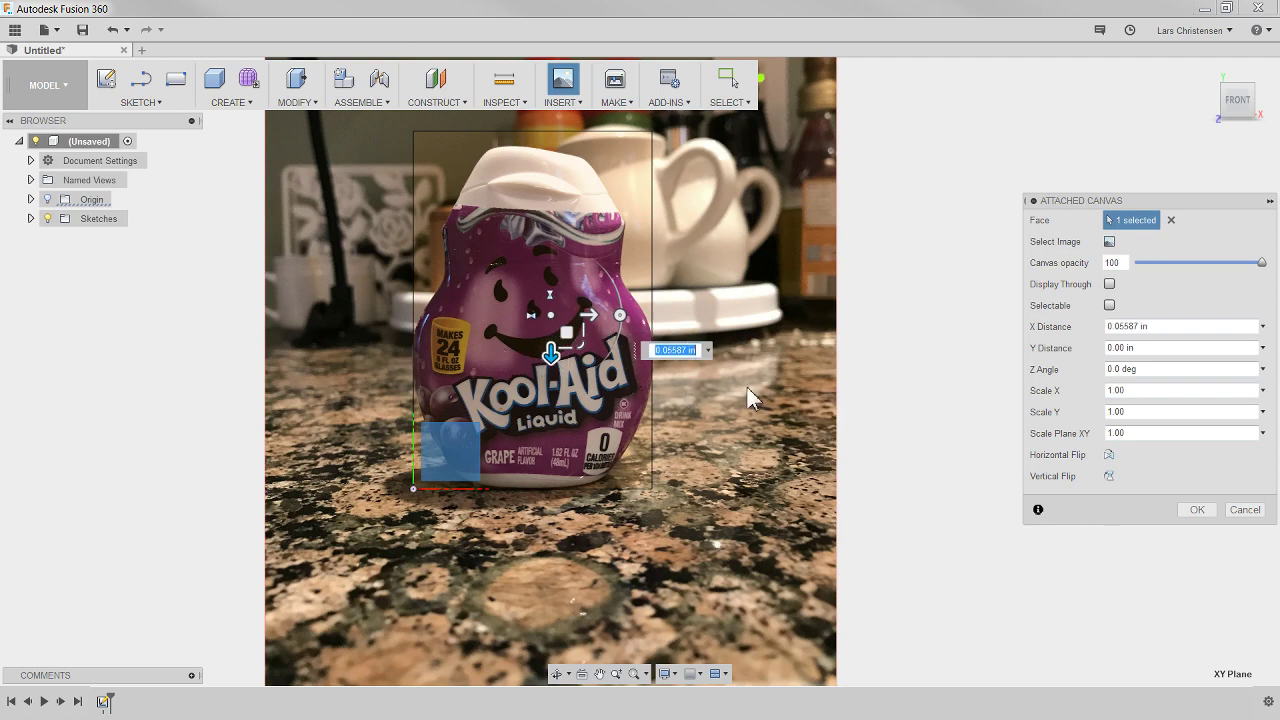
Step: Set the canvas opacity to 30 and accept the attached canvas
scroll(740, 390, down, 5)
scroll(851, 229, up, 2)
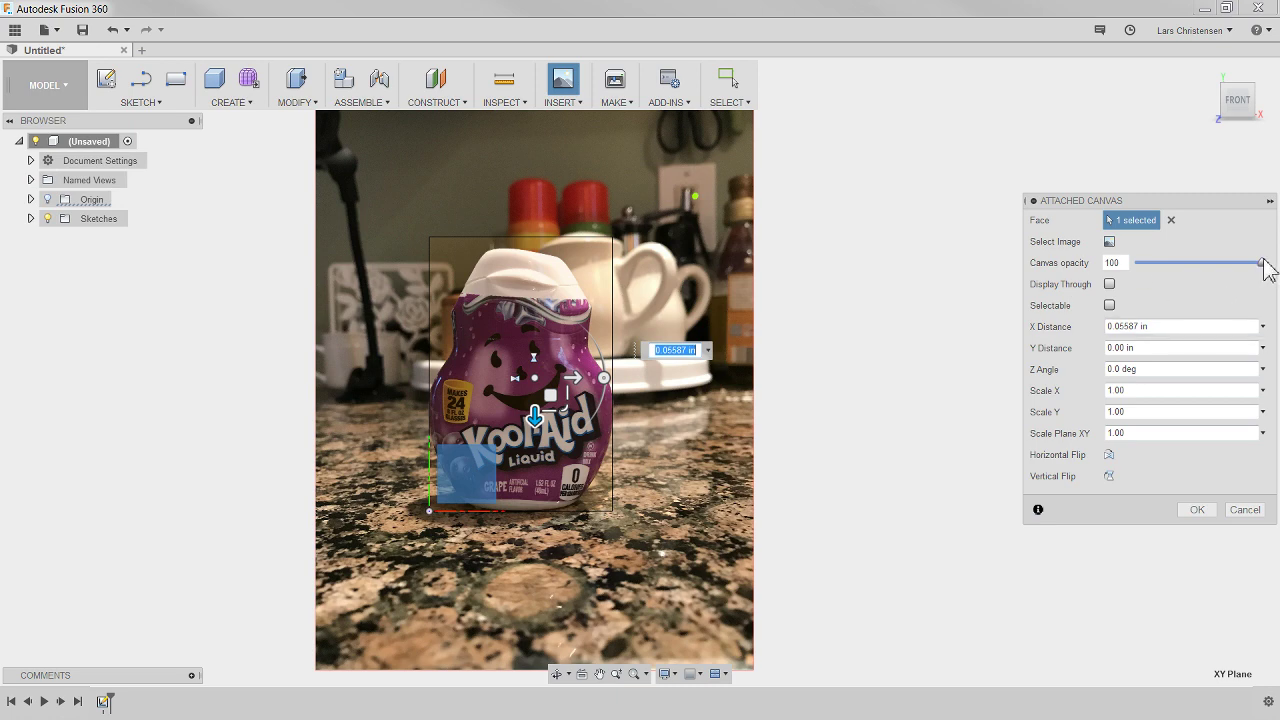
drag(1263, 263, 1227, 263)
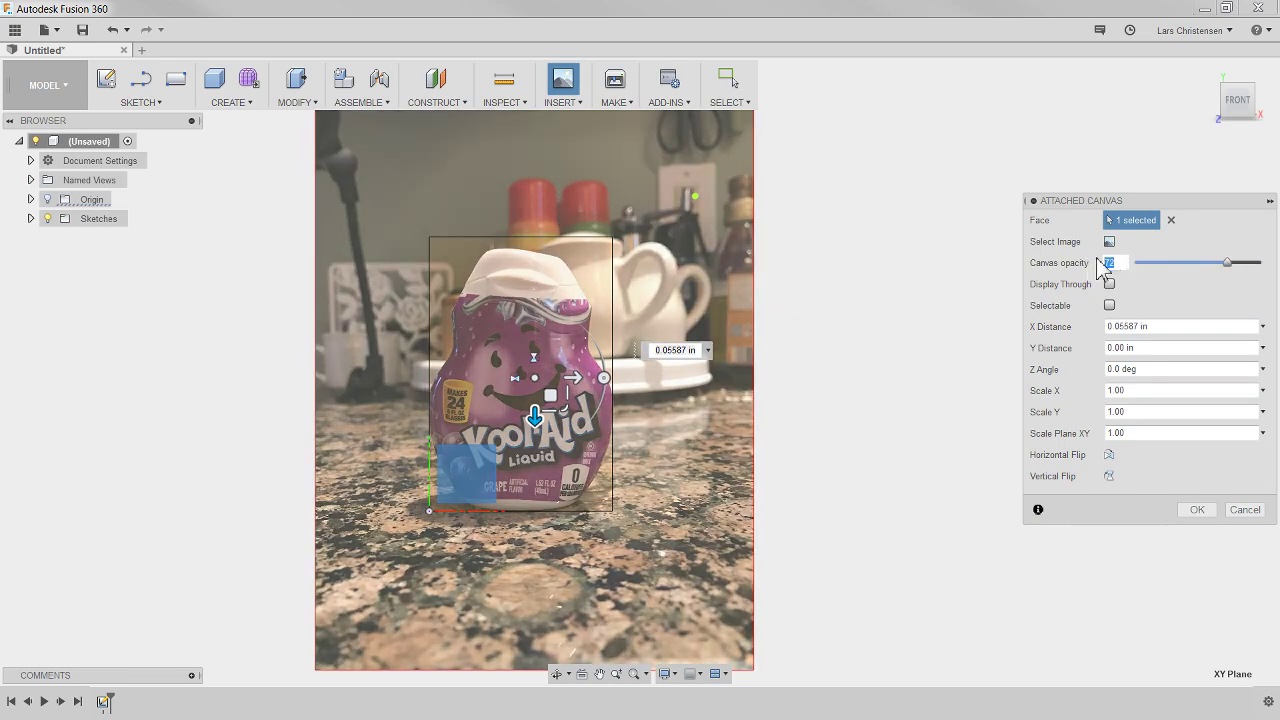
key(Return)
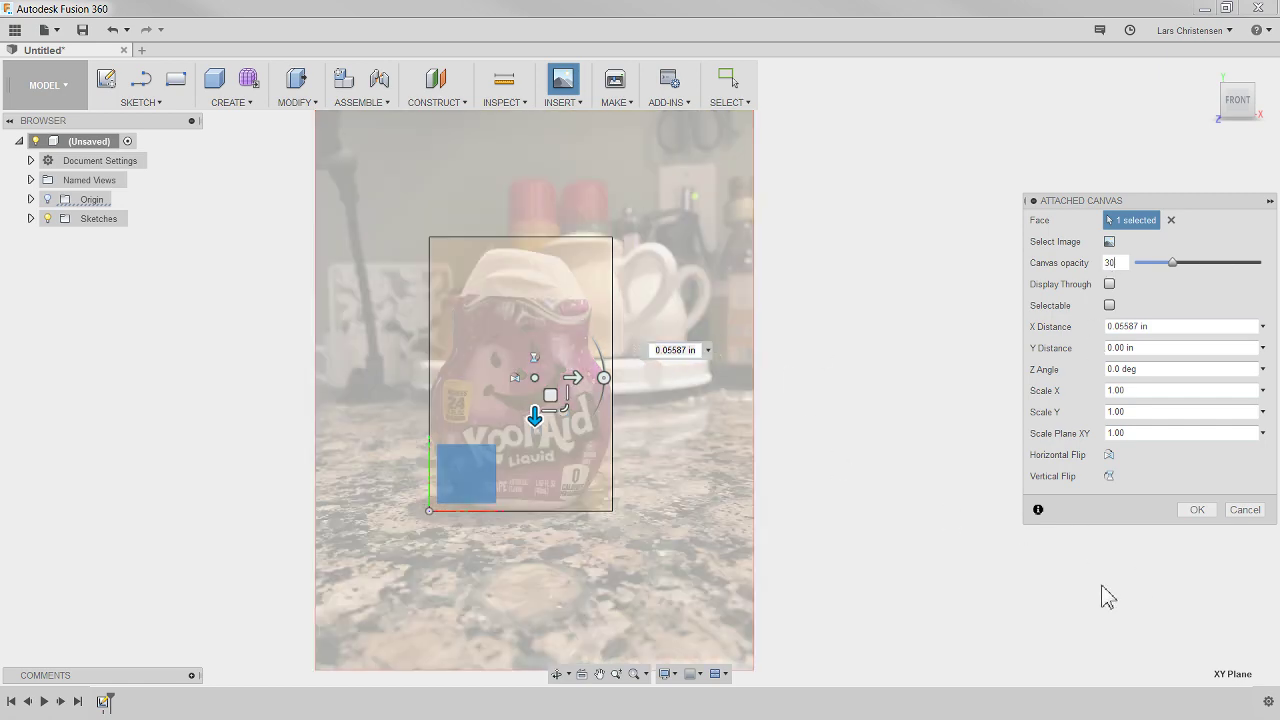
click(1197, 510)
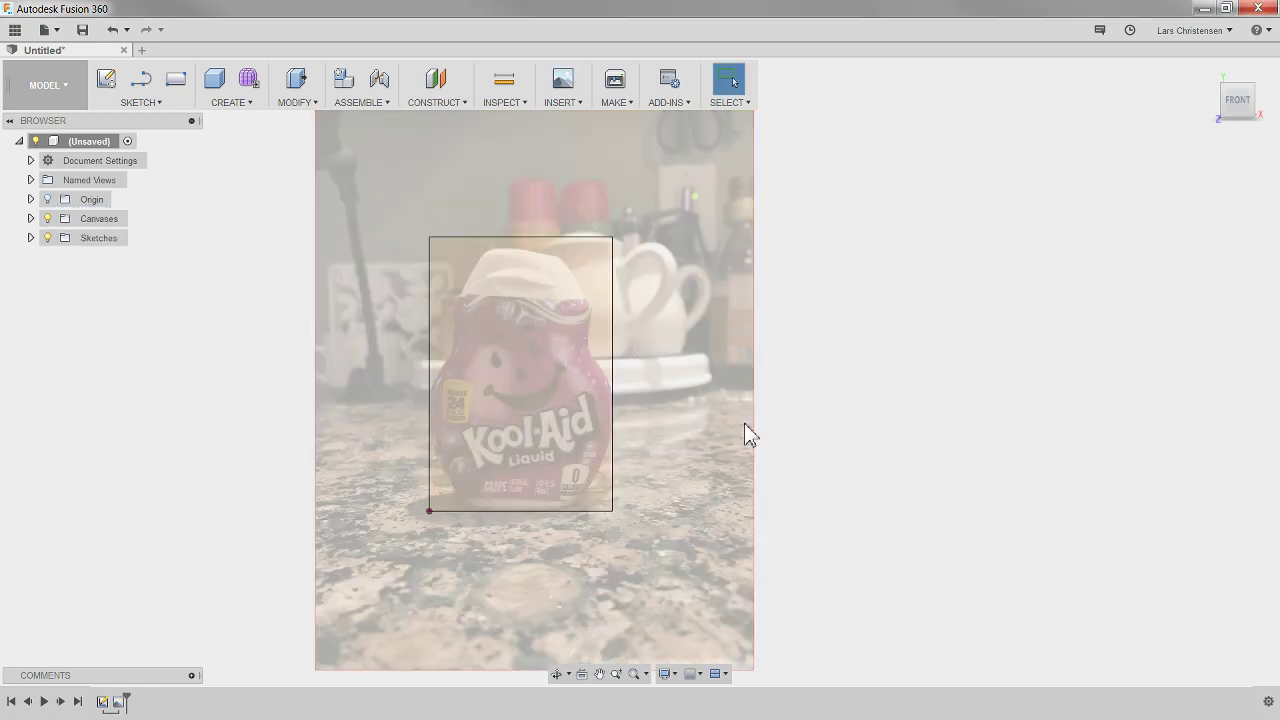
Step: Expand the Sketches and Canvases folders, and toggle the canvas visibility off and back on
click(30, 238)
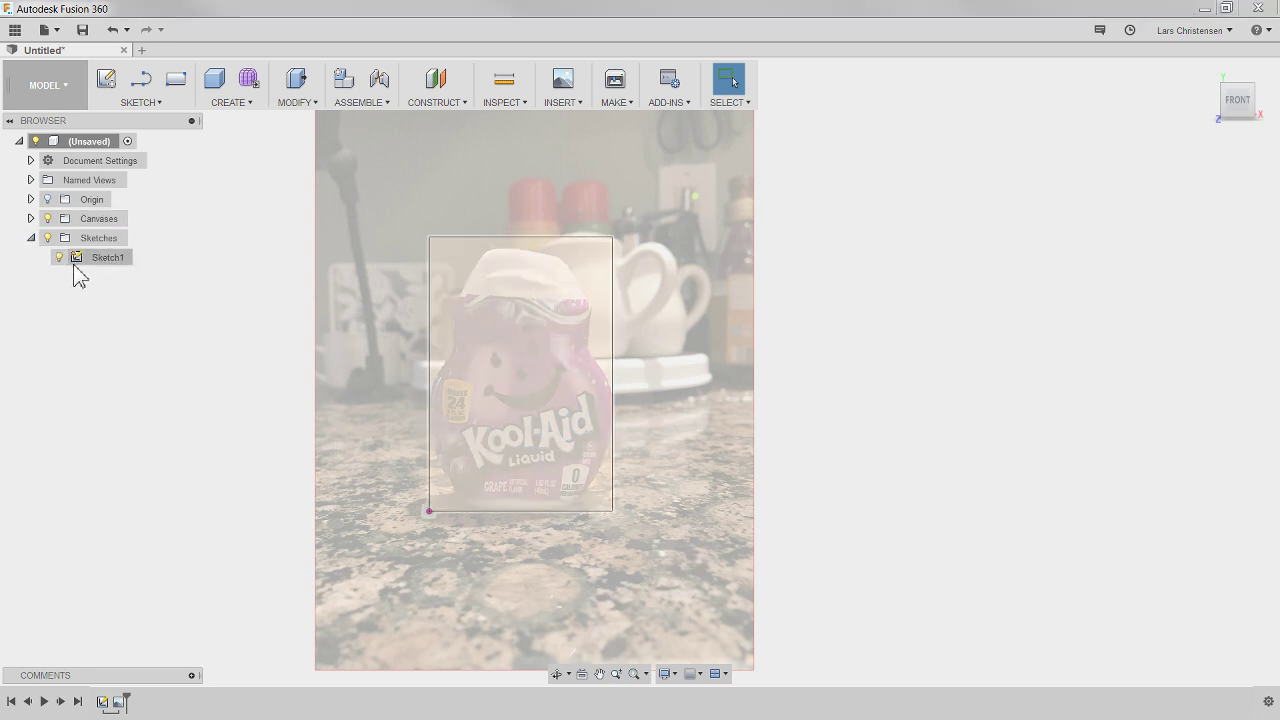
click(30, 218)
click(47, 218)
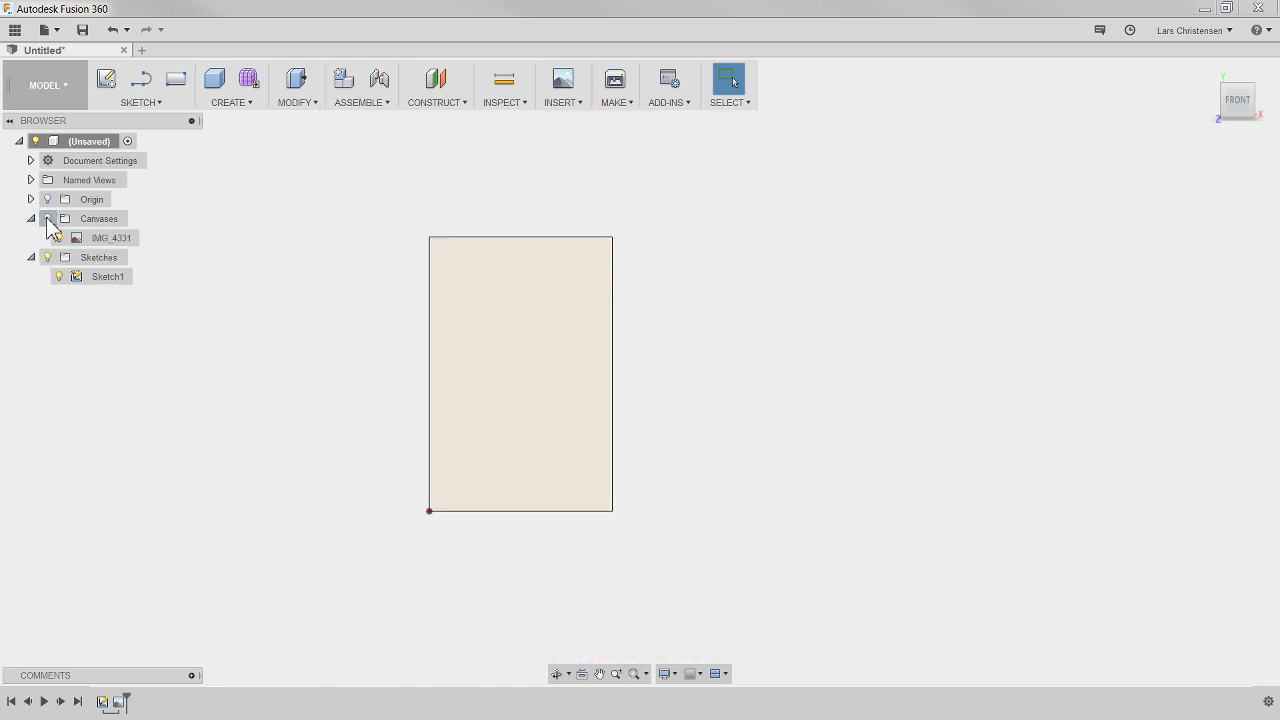
click(47, 218)
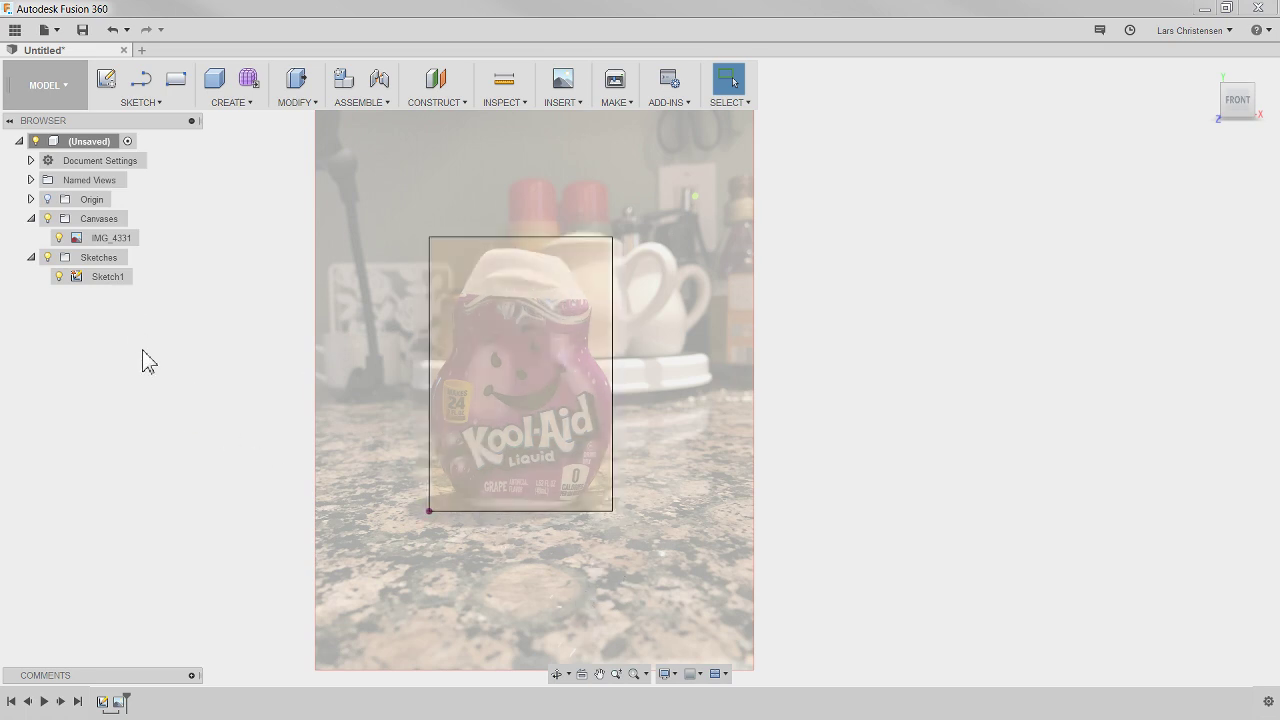
Step: Show the origin planes and create a new sketch on the XZ plane
click(47, 199)
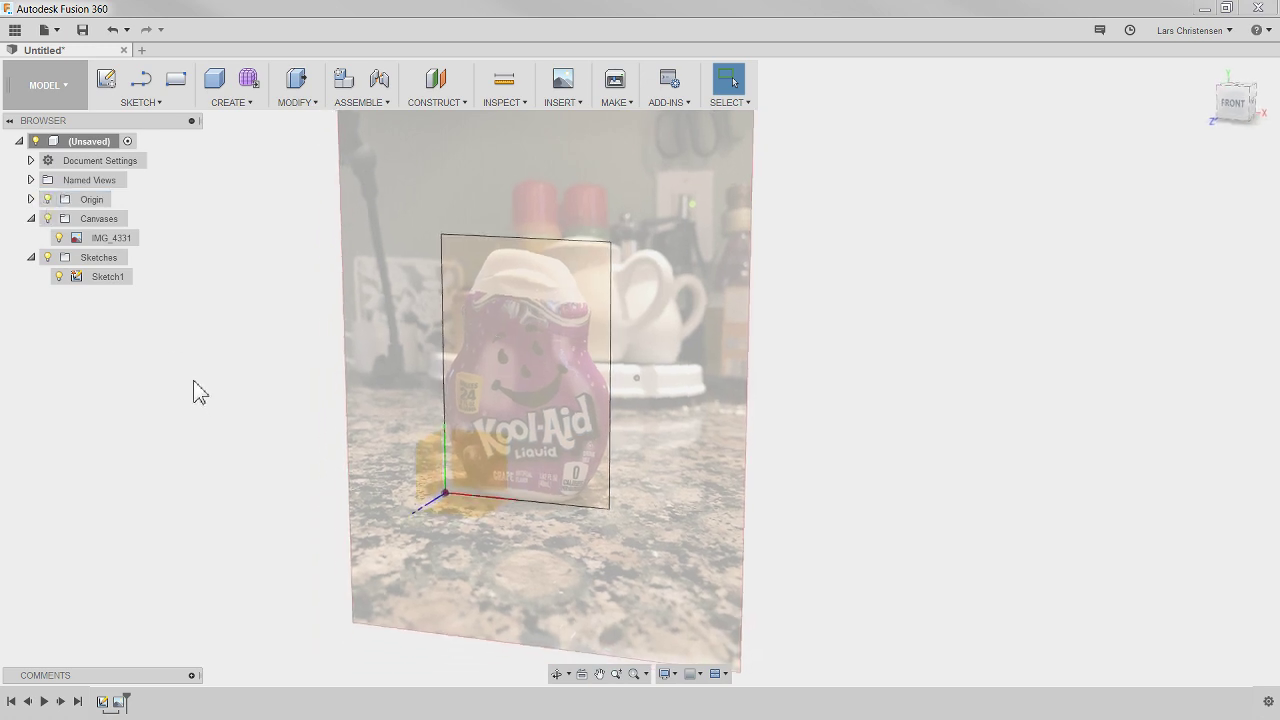
right_click(437, 537)
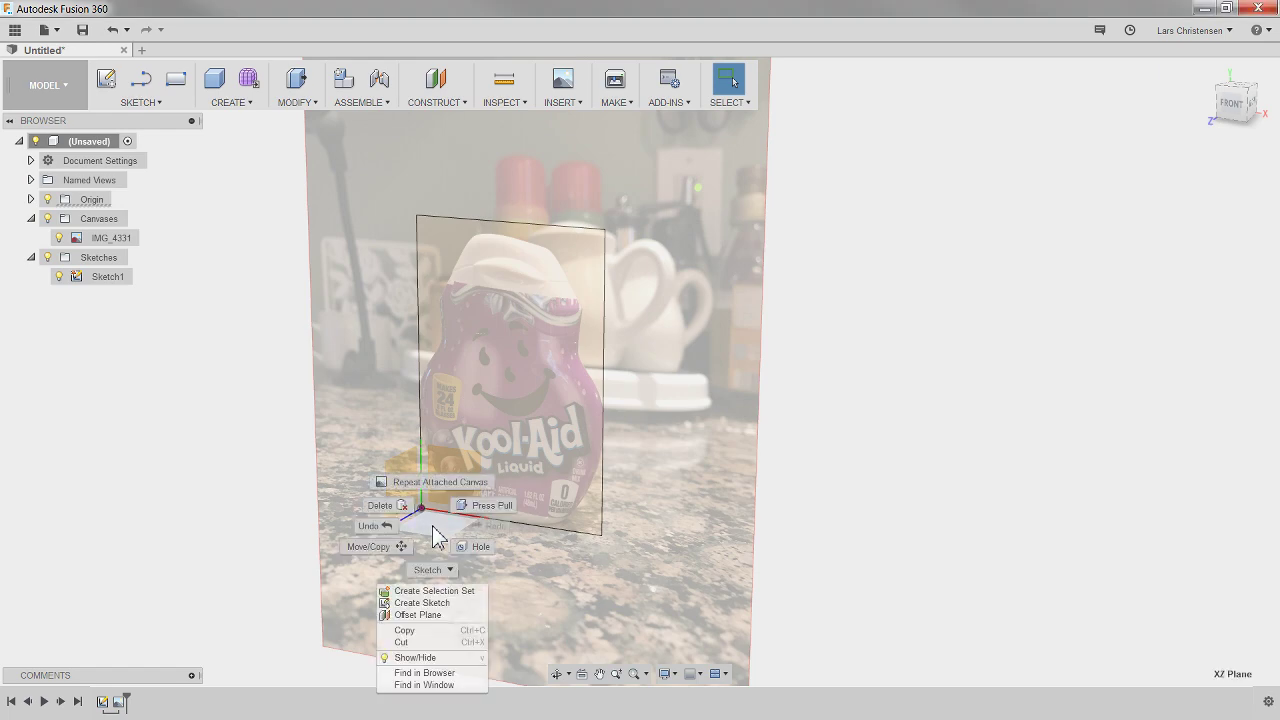
click(448, 603)
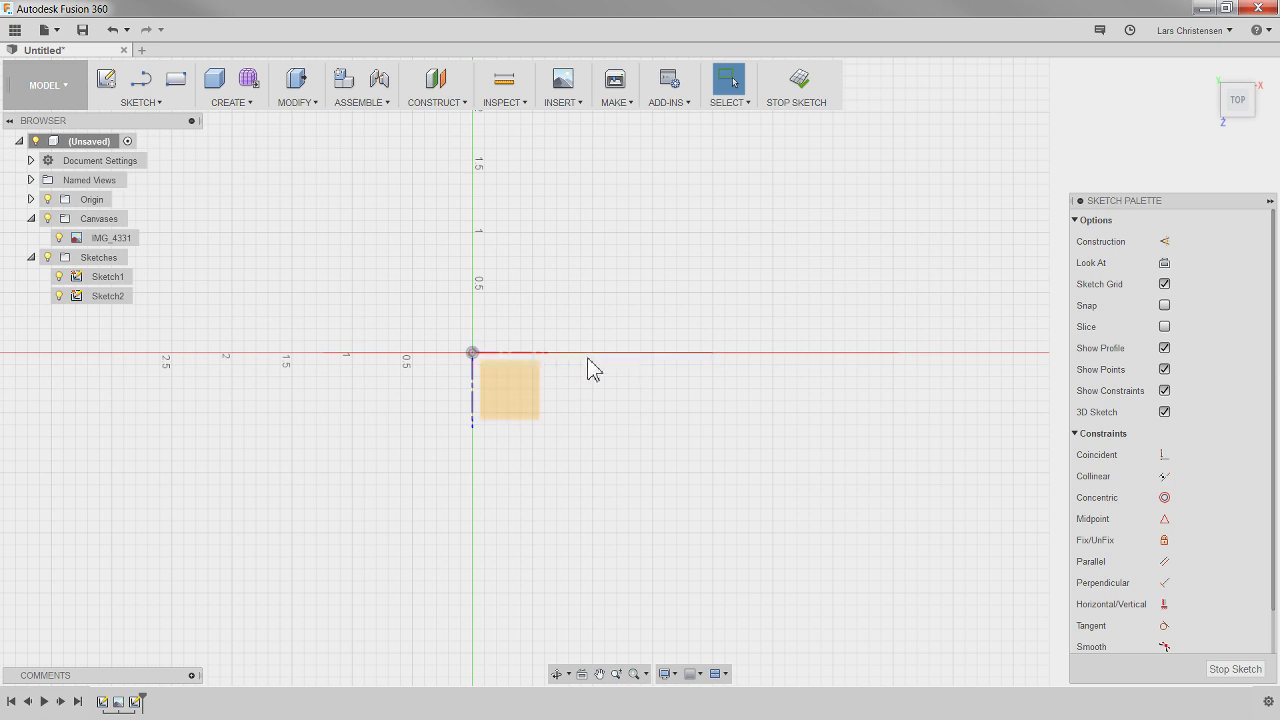
Step: Draw an ellipse centred on the midpoint of the rectangle's lower edge, spanning the bottle's base width, with a 0.5 in minor axis
click(155, 108)
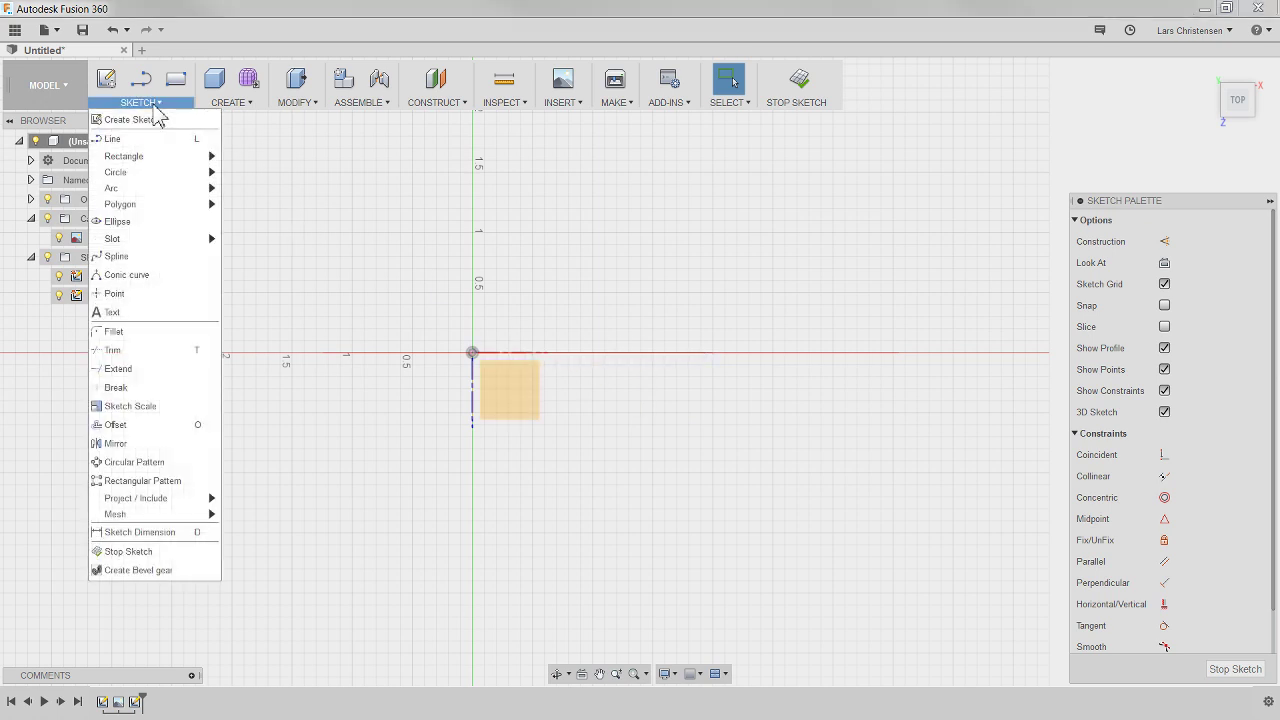
click(142, 224)
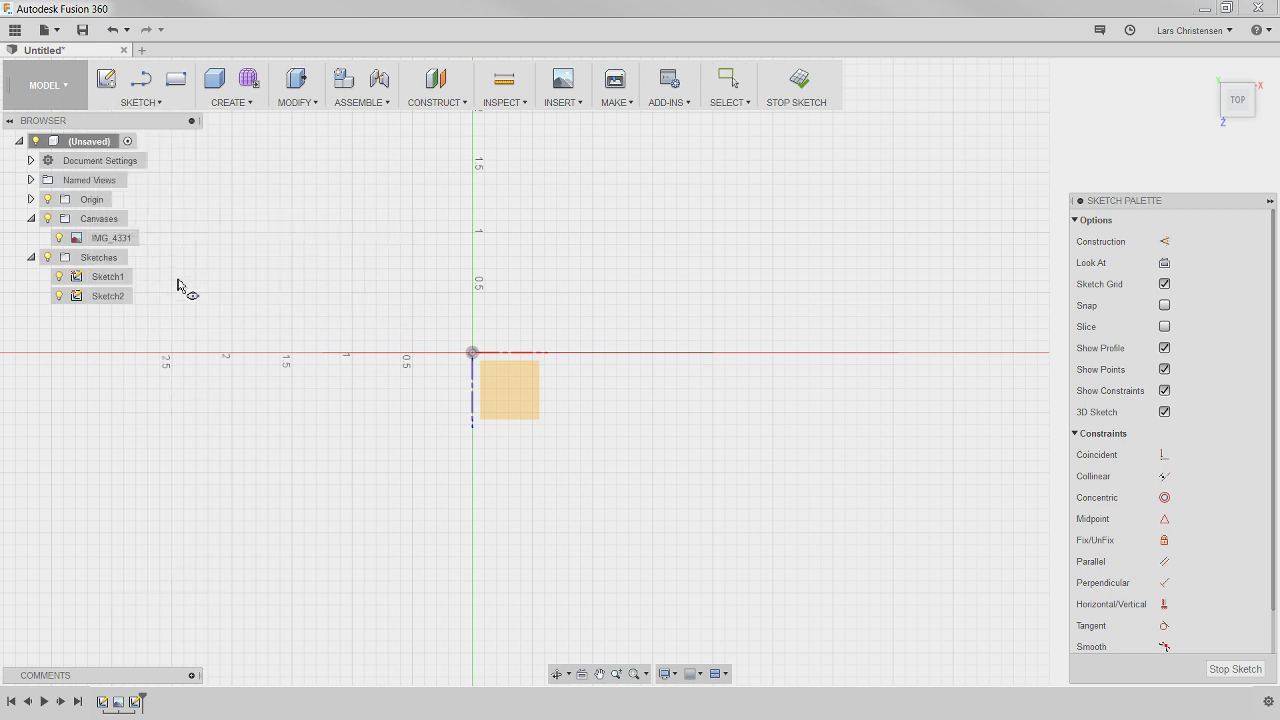
click(136, 104)
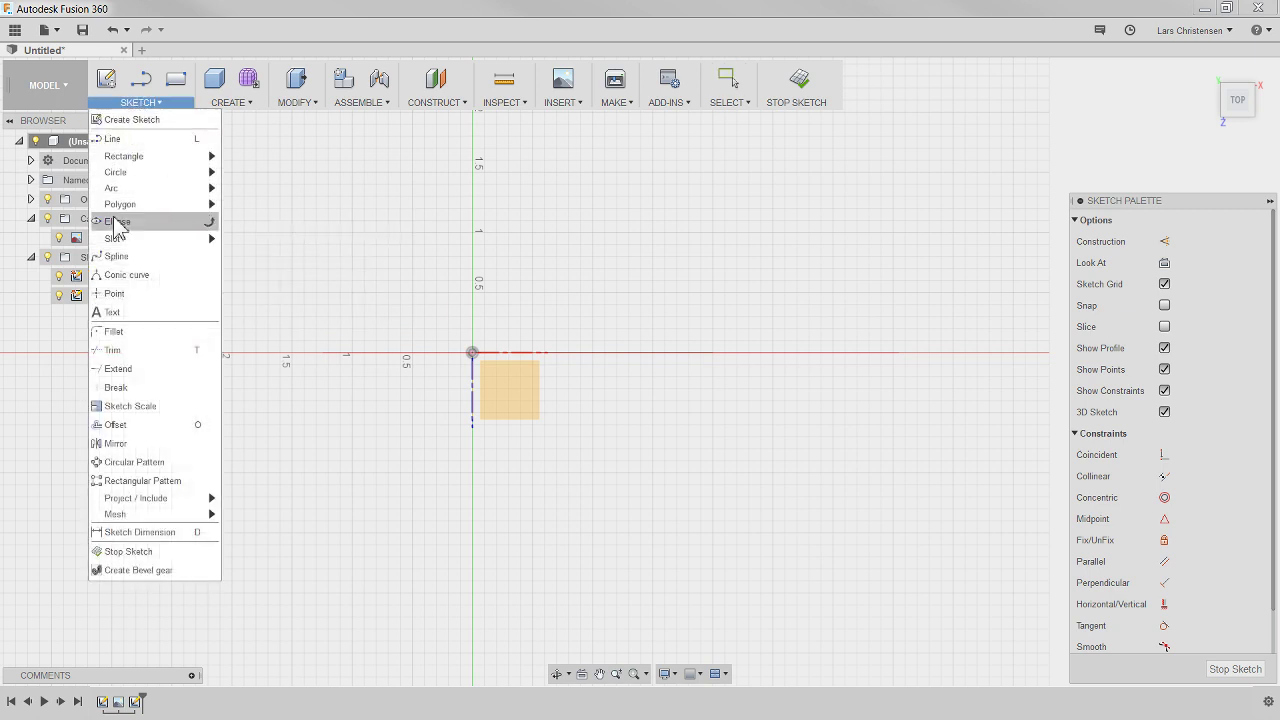
click(149, 221)
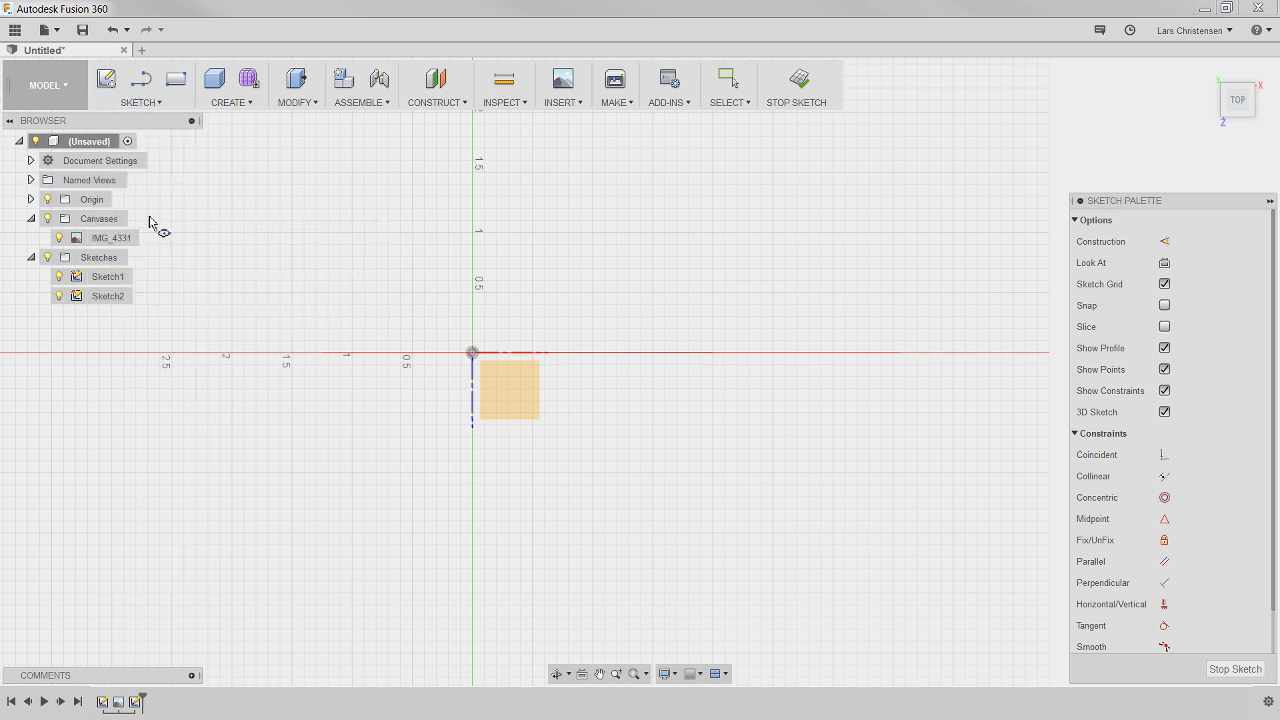
click(594, 356)
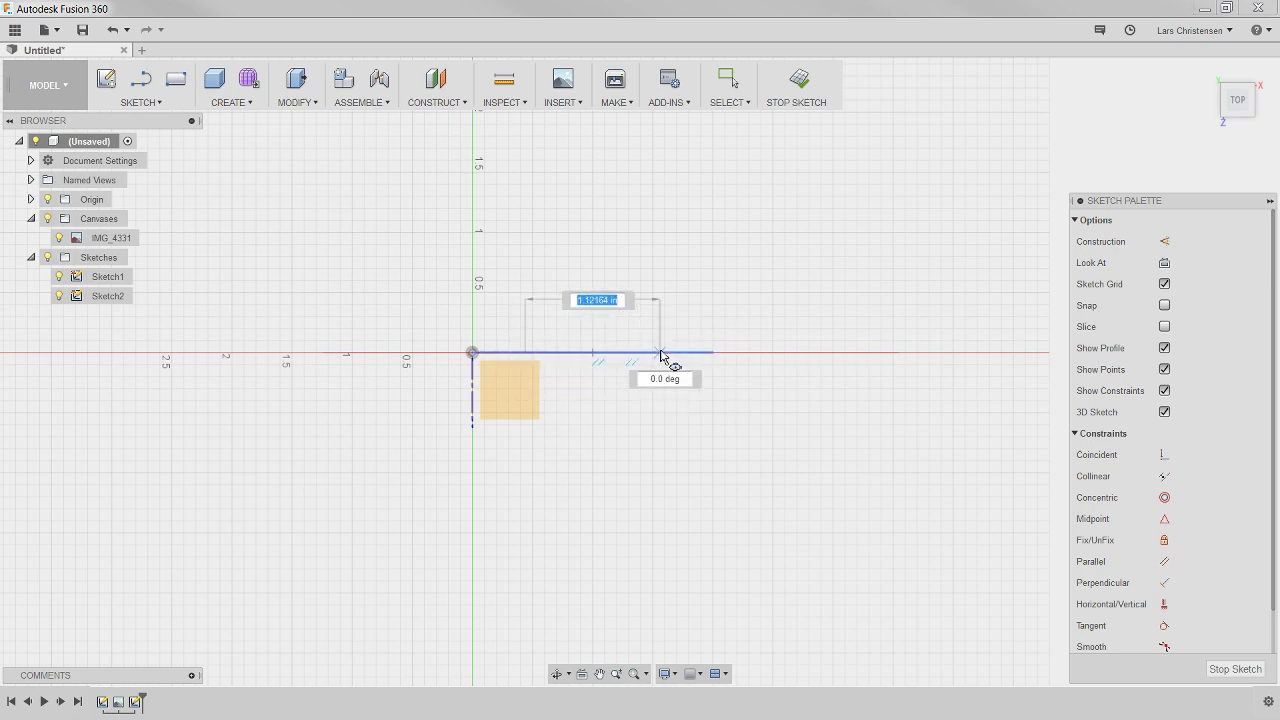
mouse_move(603, 386)
shift+middle_down()
mouse_move(586, 408)
mouse_move(594, 449)
shift+middle_up()
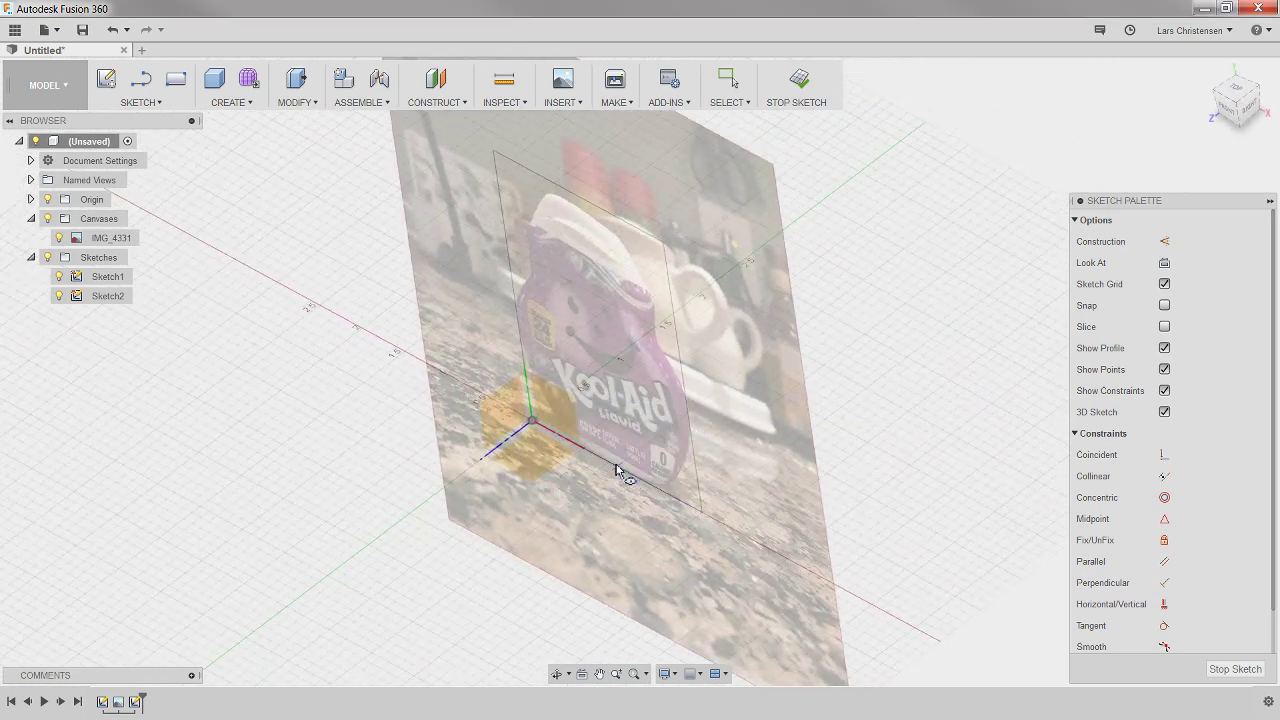
click(660, 493)
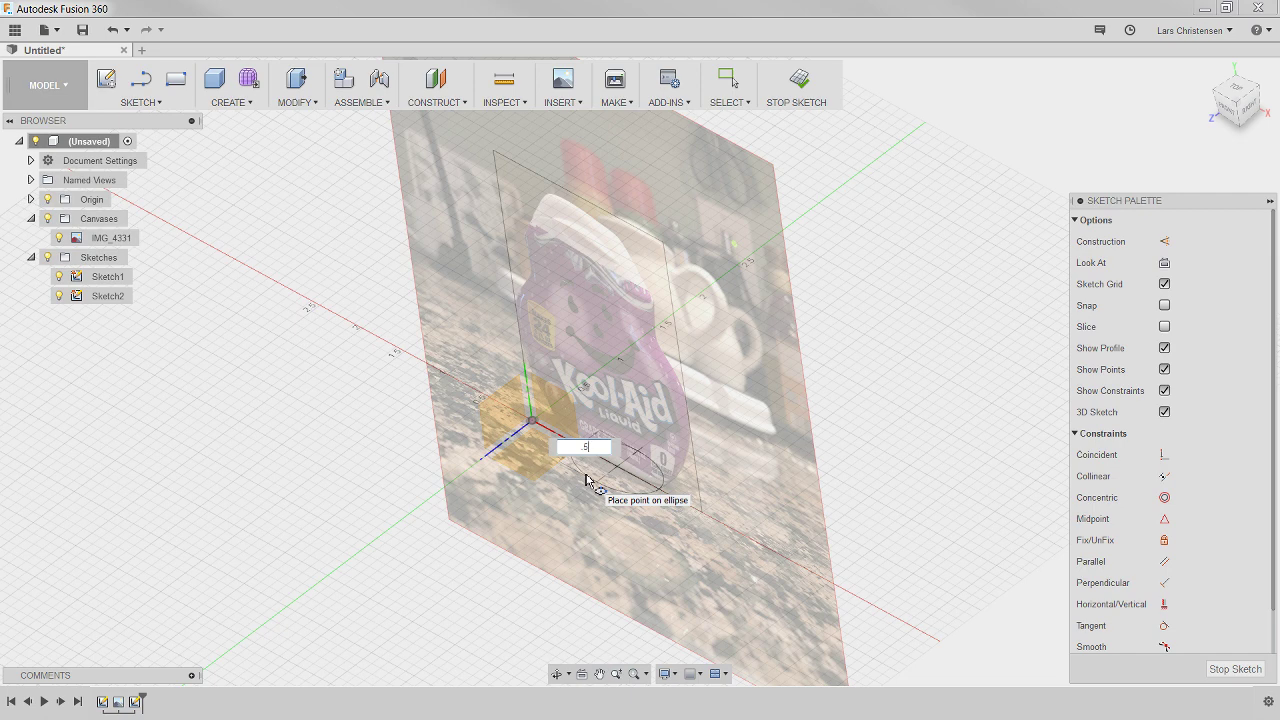
click(588, 481)
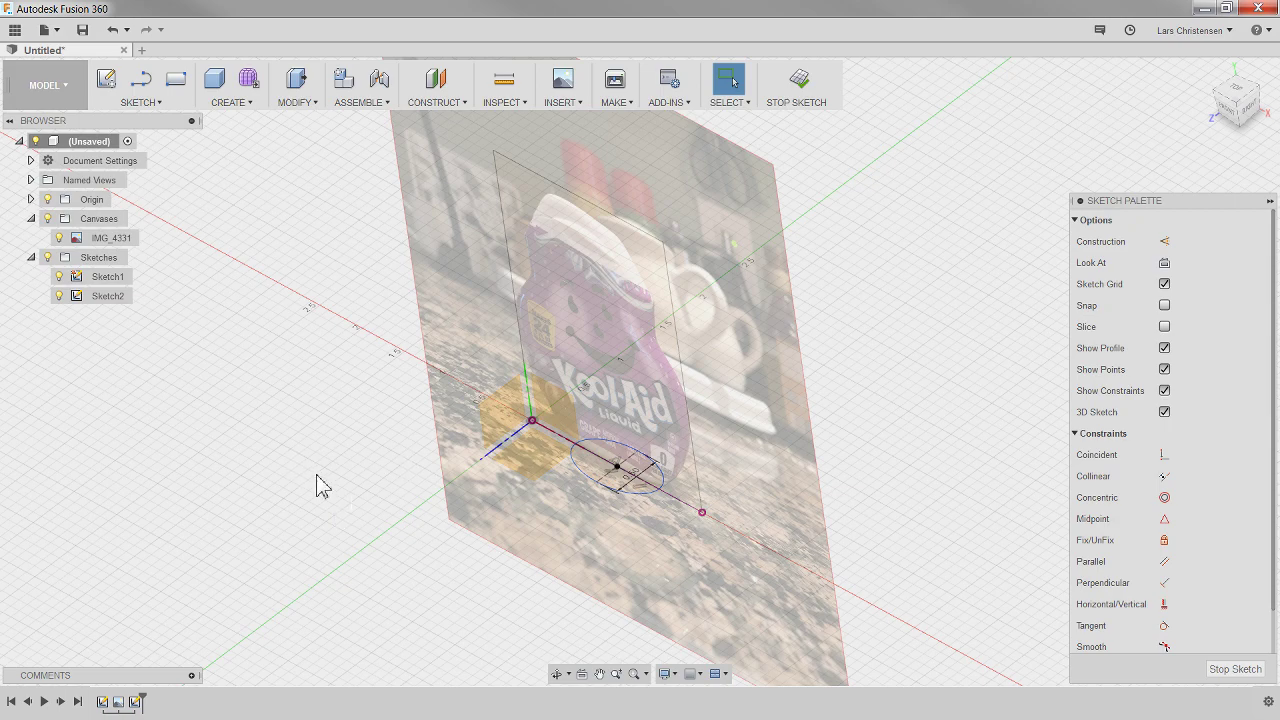
Step: Create a construction plane offset about 1.157 in above the XZ plane, at the bottle's widest point
mouse_move(343, 512)
shift+middle_down()
mouse_move(386, 486)
mouse_move(609, 486)
mouse_move(670, 553)
shift+middle_up()
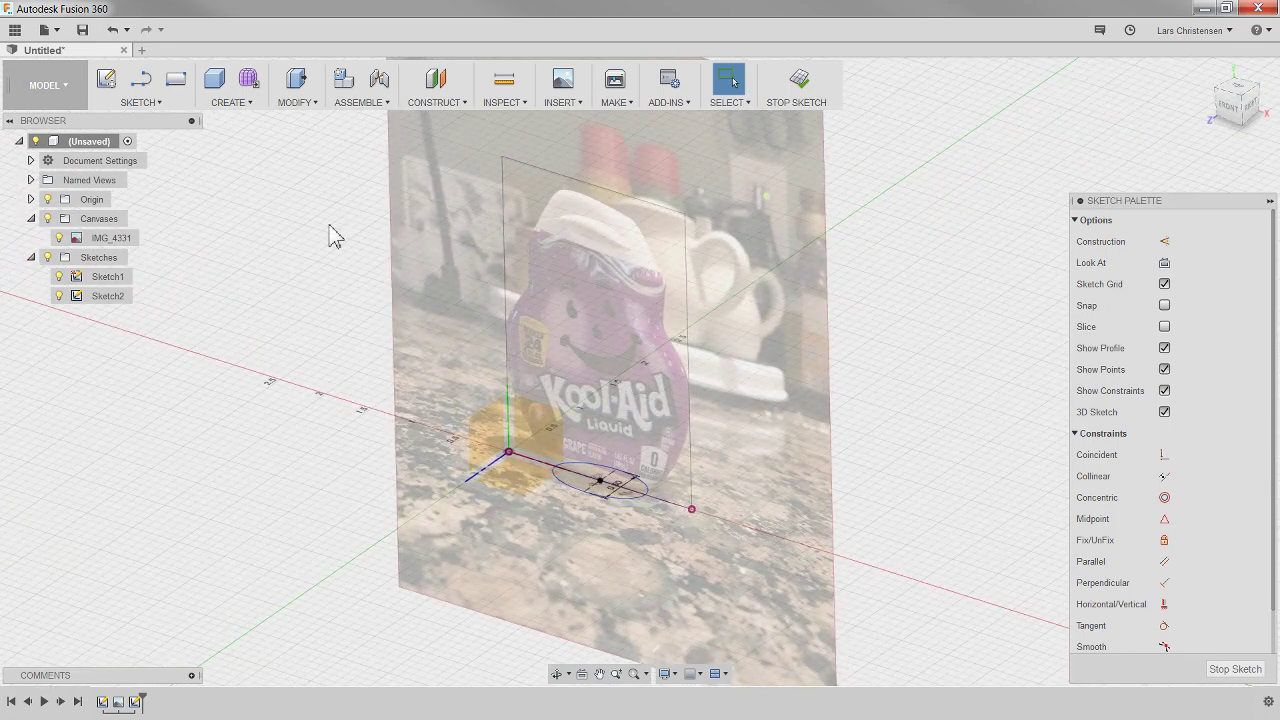
click(438, 104)
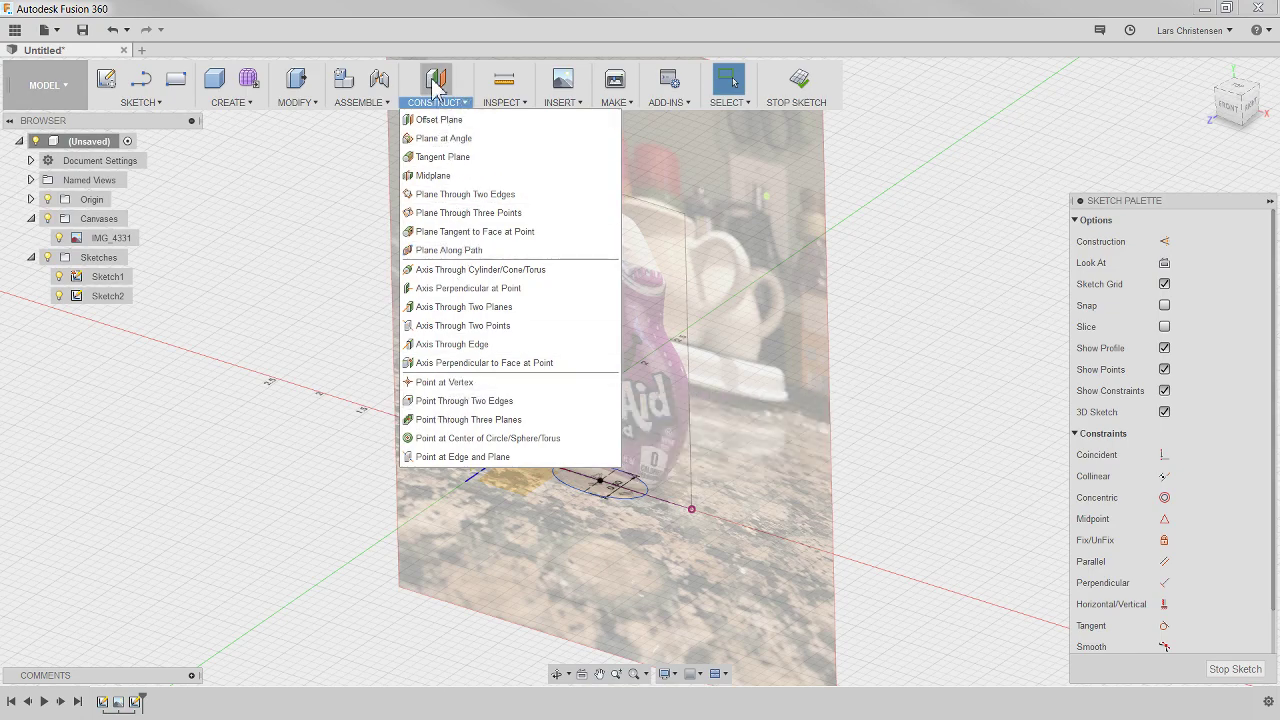
click(437, 82)
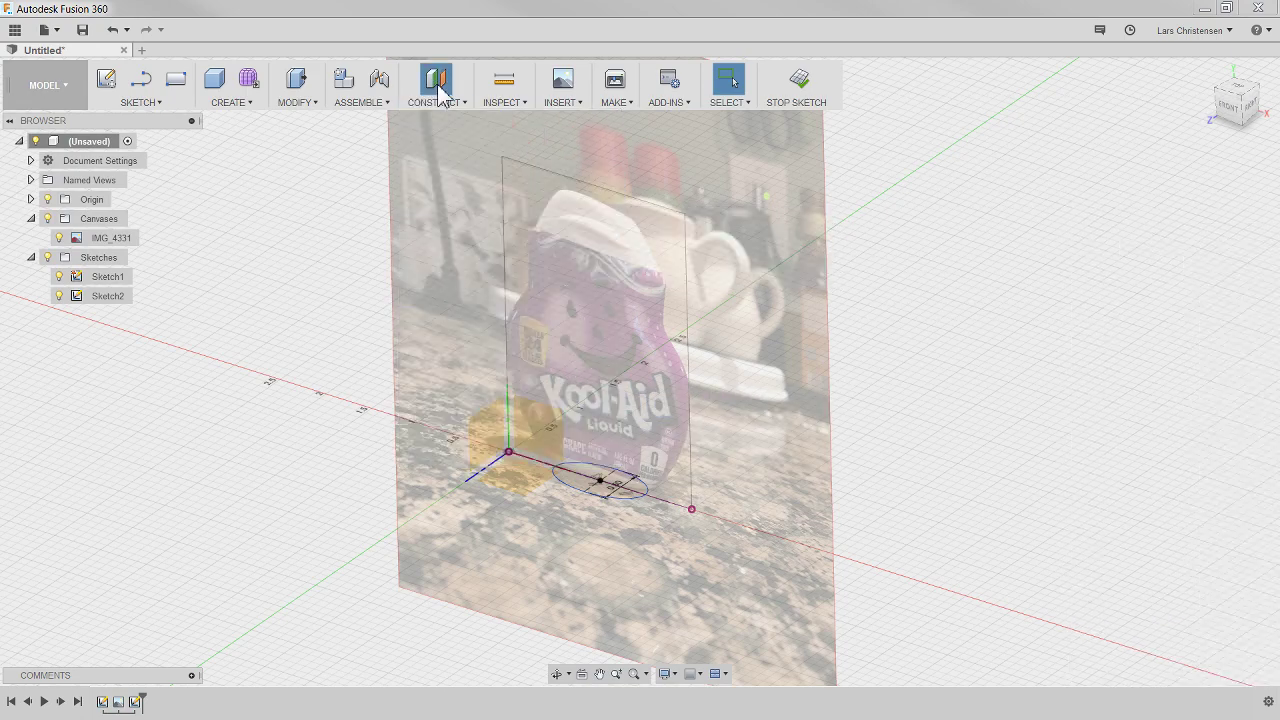
click(504, 490)
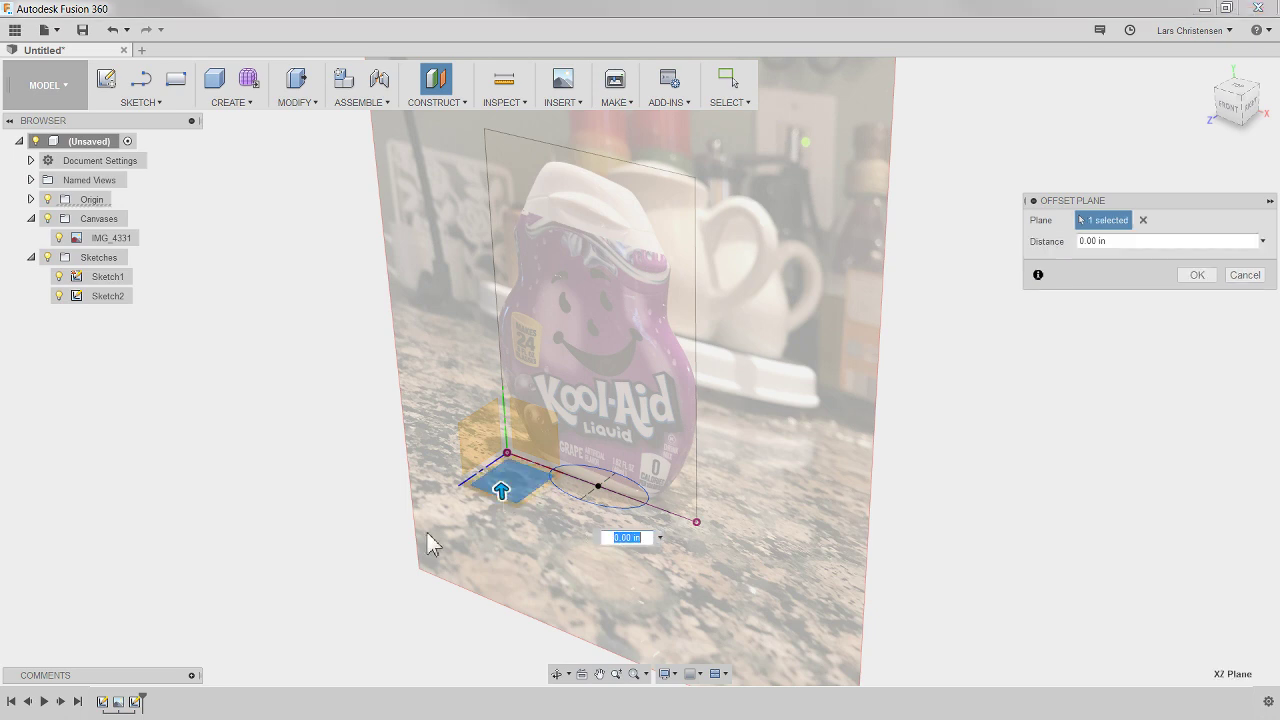
drag(504, 490, 494, 390)
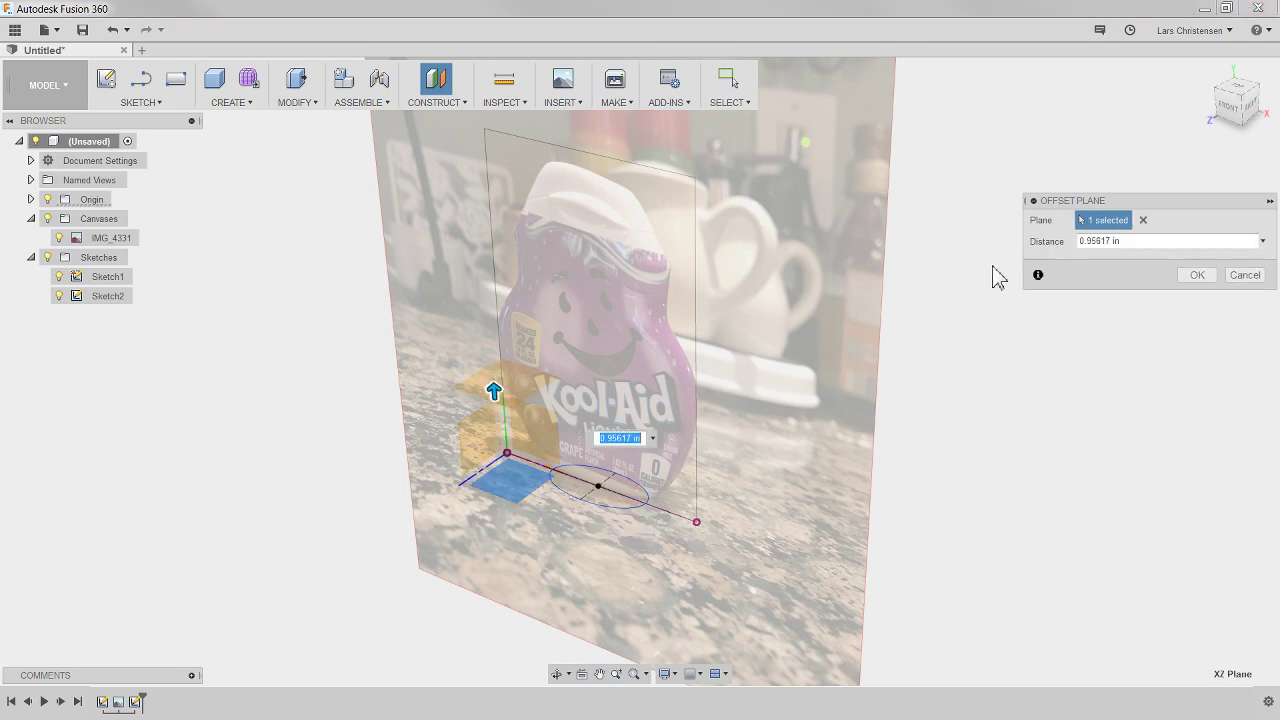
click(1229, 110)
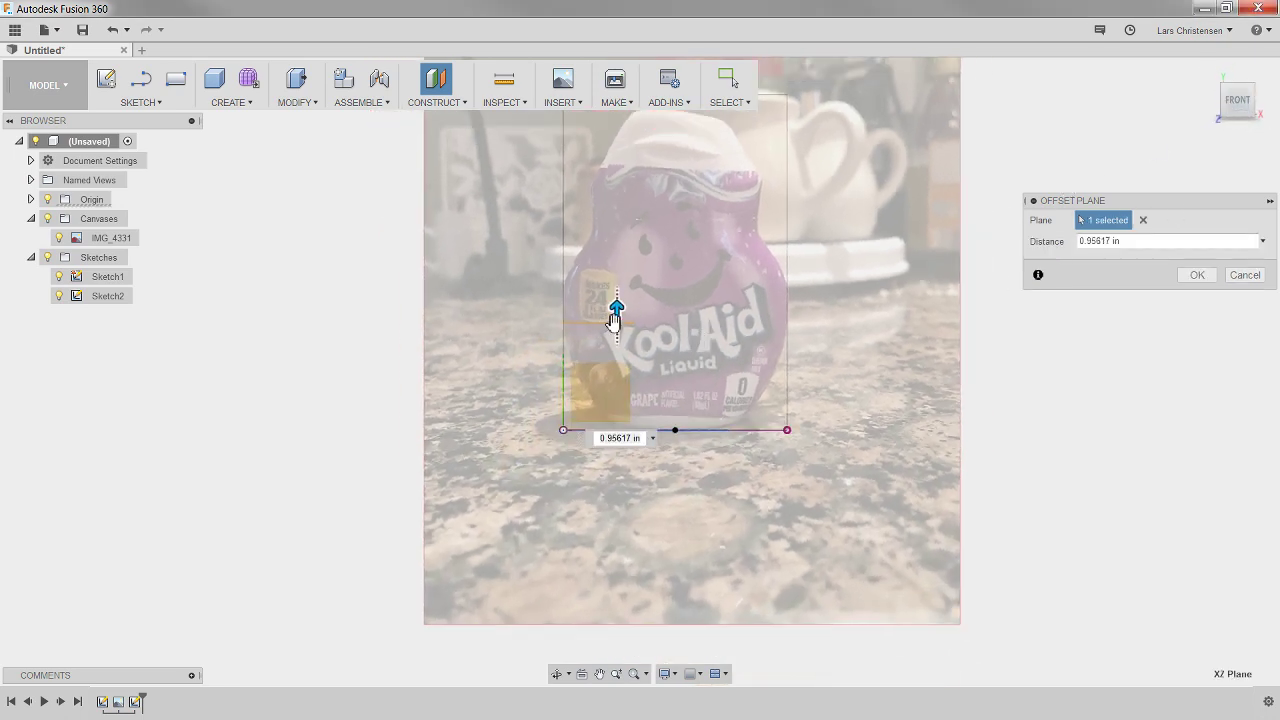
drag(617, 310, 615, 286)
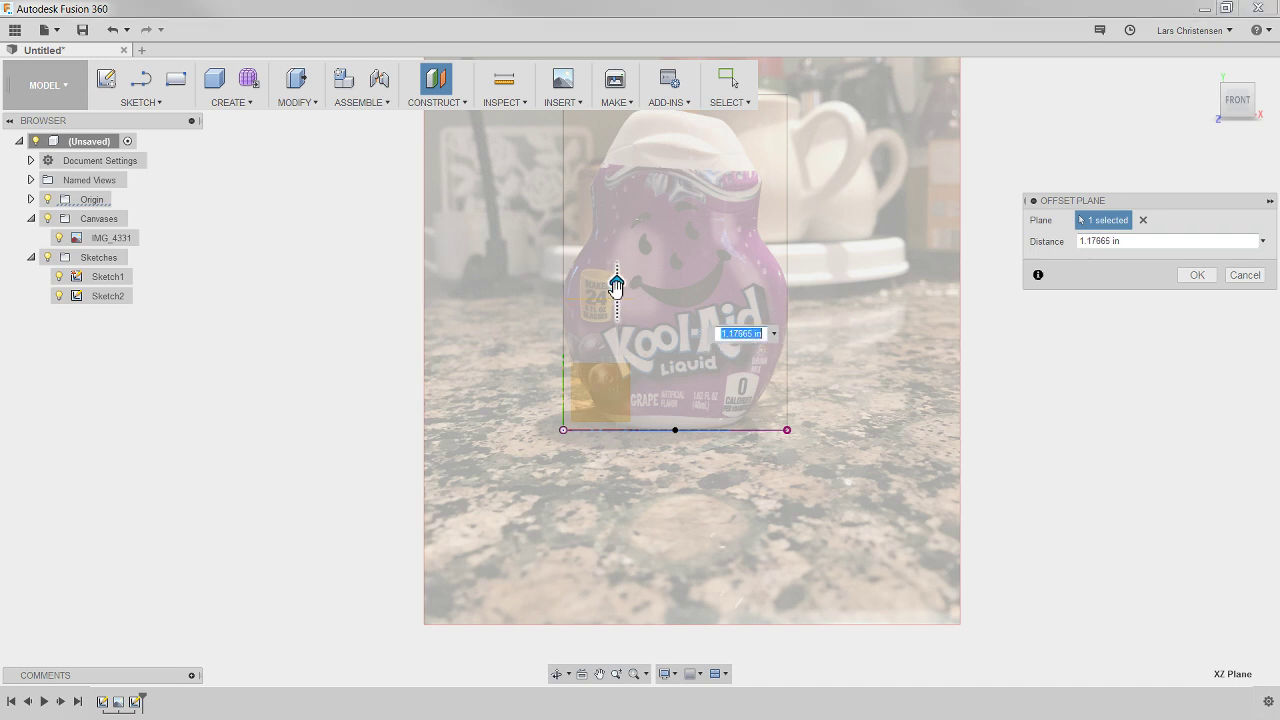
scroll(617, 287, up, 1)
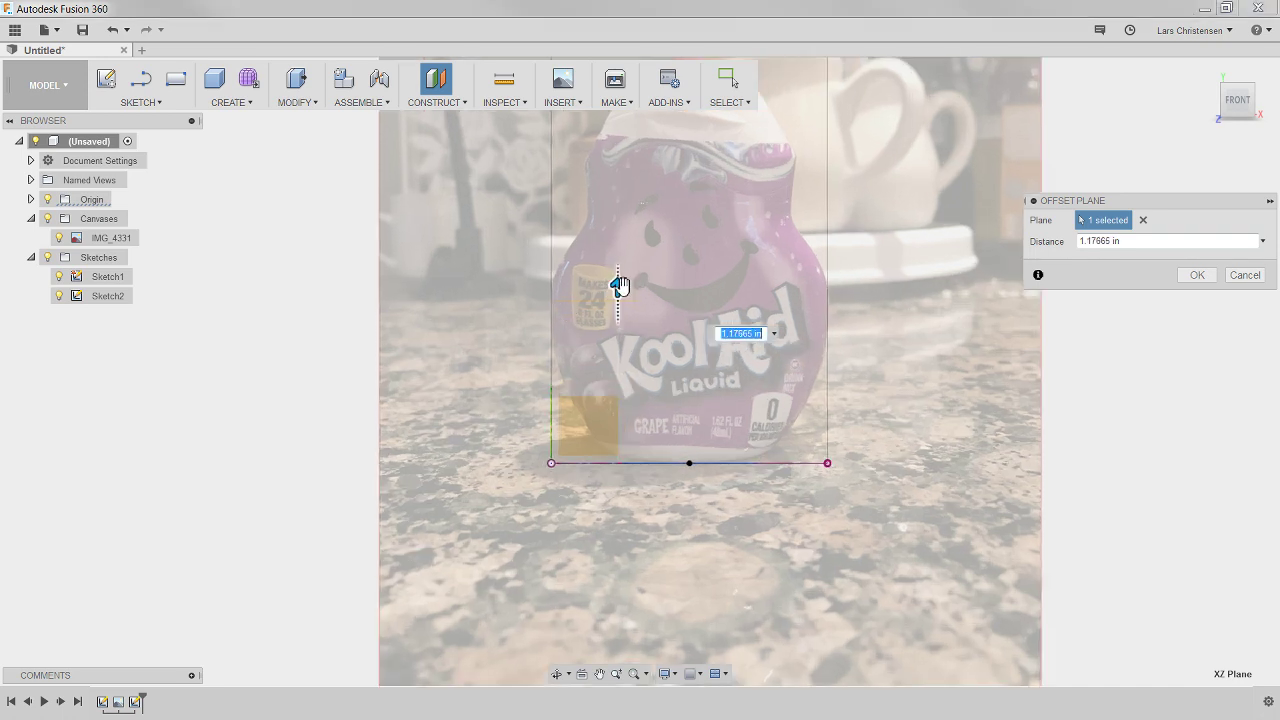
mouse_move(614, 286)
mouse_down()
mouse_move(614, 306)
mouse_move(615, 290)
mouse_up()
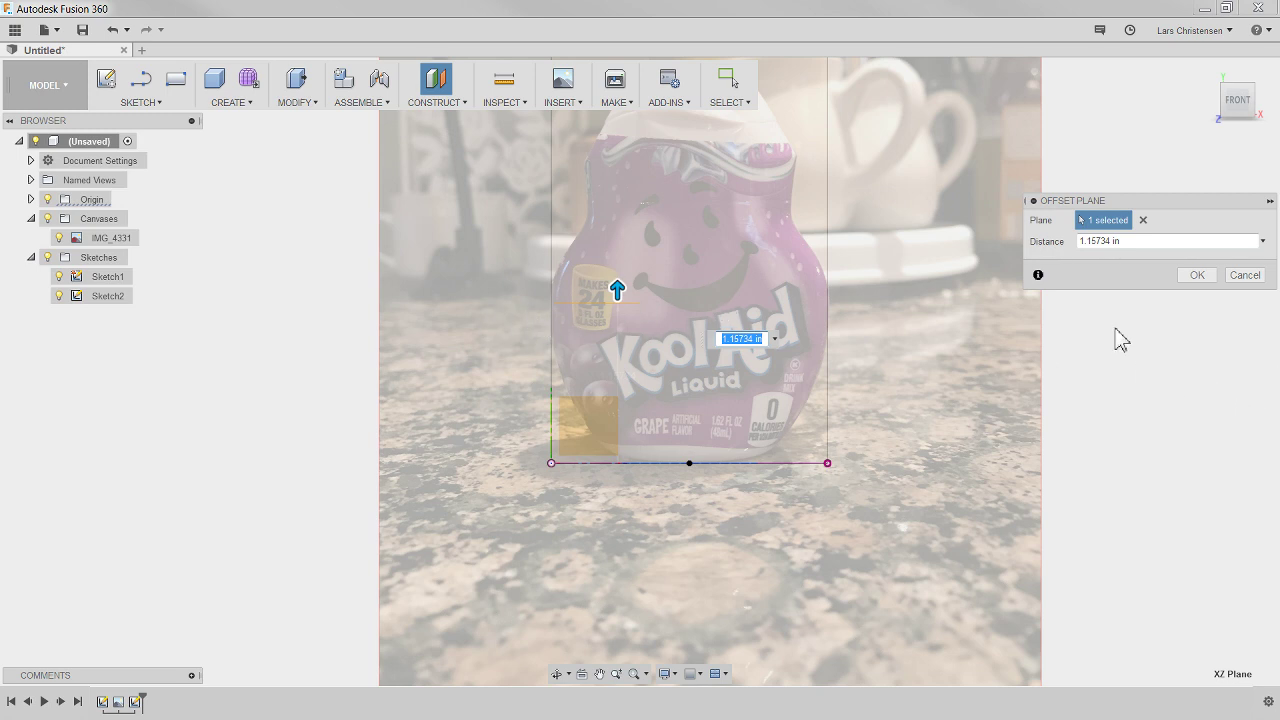
click(1198, 276)
Step: Create a new sketch on the offset plane at the bottle's widest point
mouse_move(402, 521)
shift+middle_down()
mouse_move(331, 509)
mouse_move(234, 523)
mouse_move(467, 462)
mouse_move(490, 430)
shift+middle_up()
right_click(554, 382)
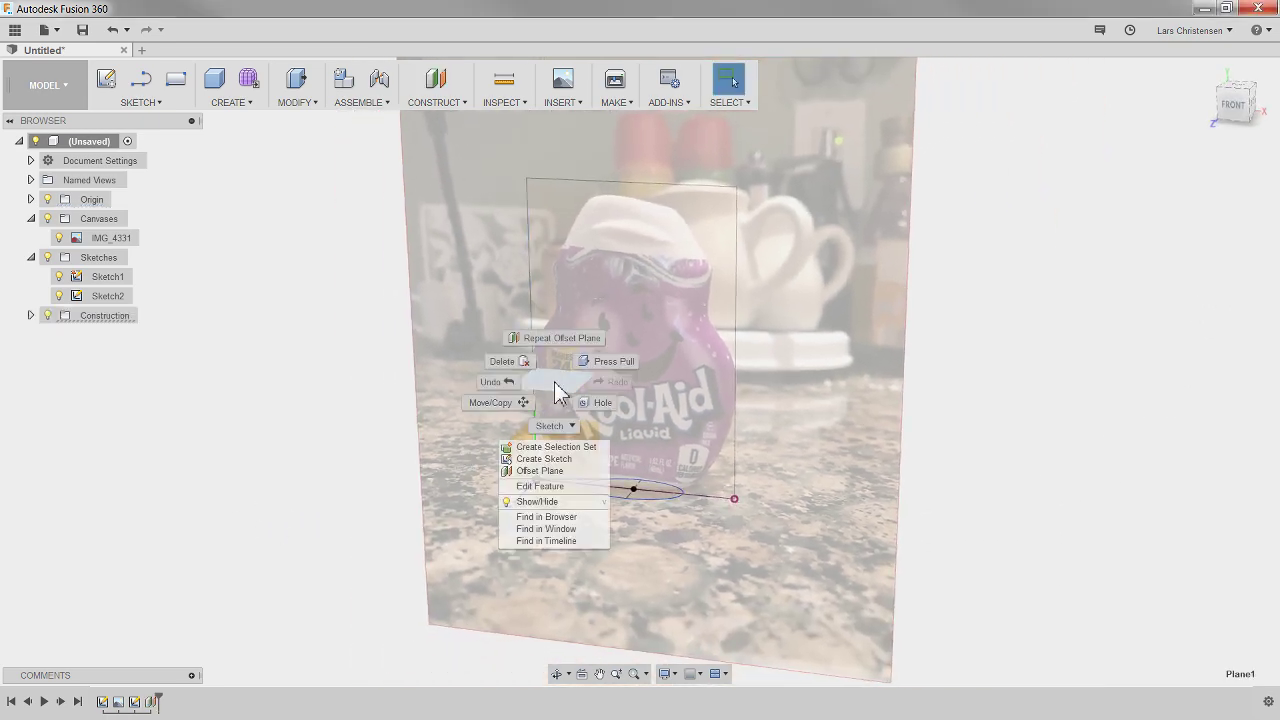
click(545, 458)
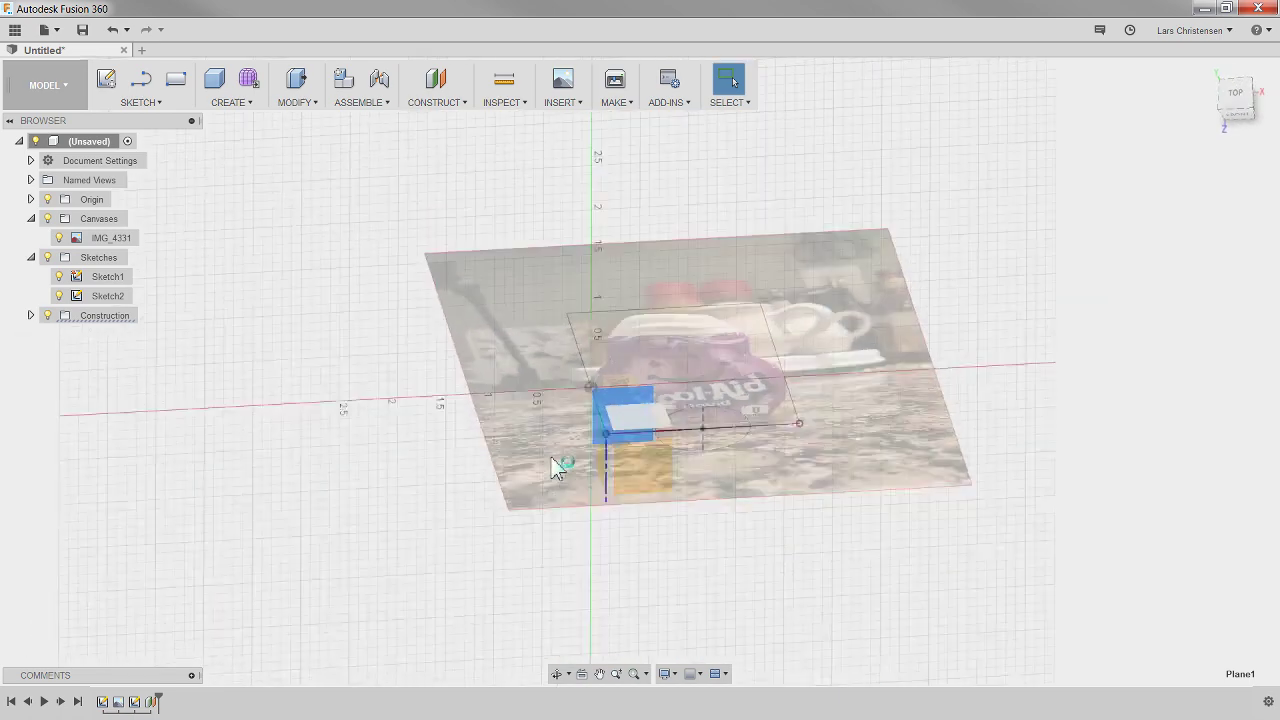
Step: Draw an ellipse centred above the base ellipse, reaching the reference rectangle's side, with a 0.5 in minor axis, and finish the sketch
click(140, 103)
click(118, 222)
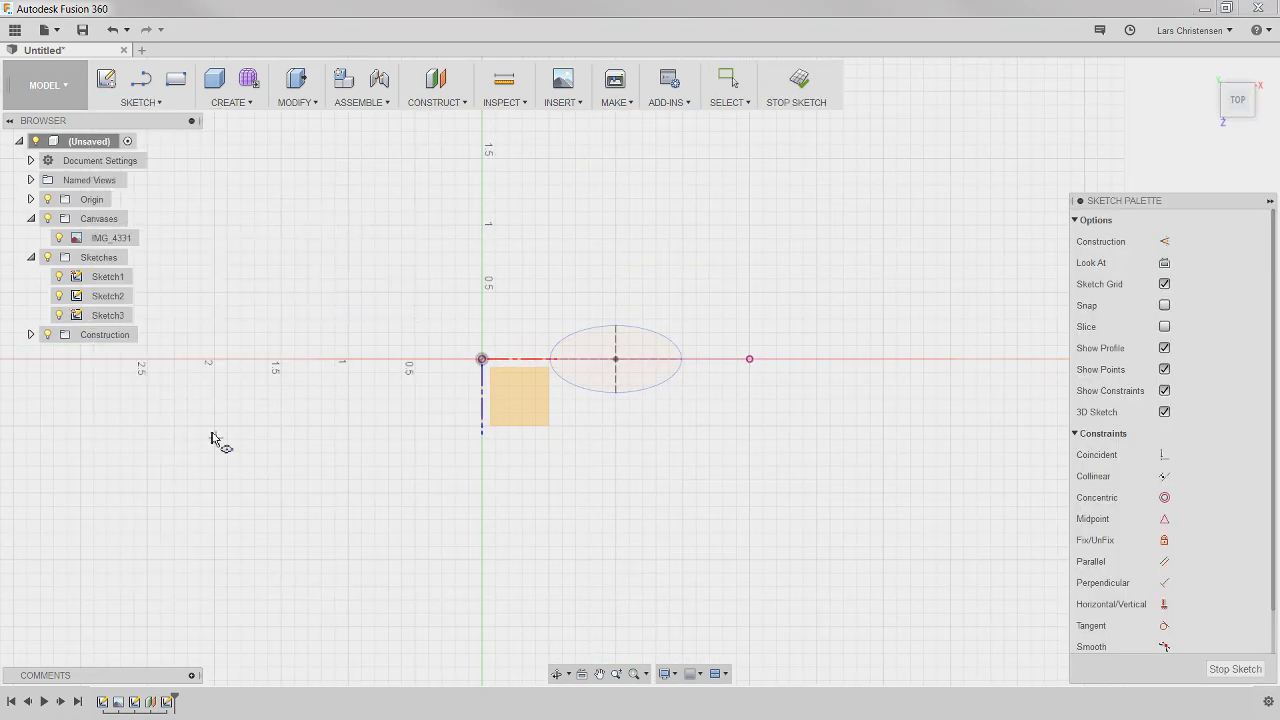
click(616, 359)
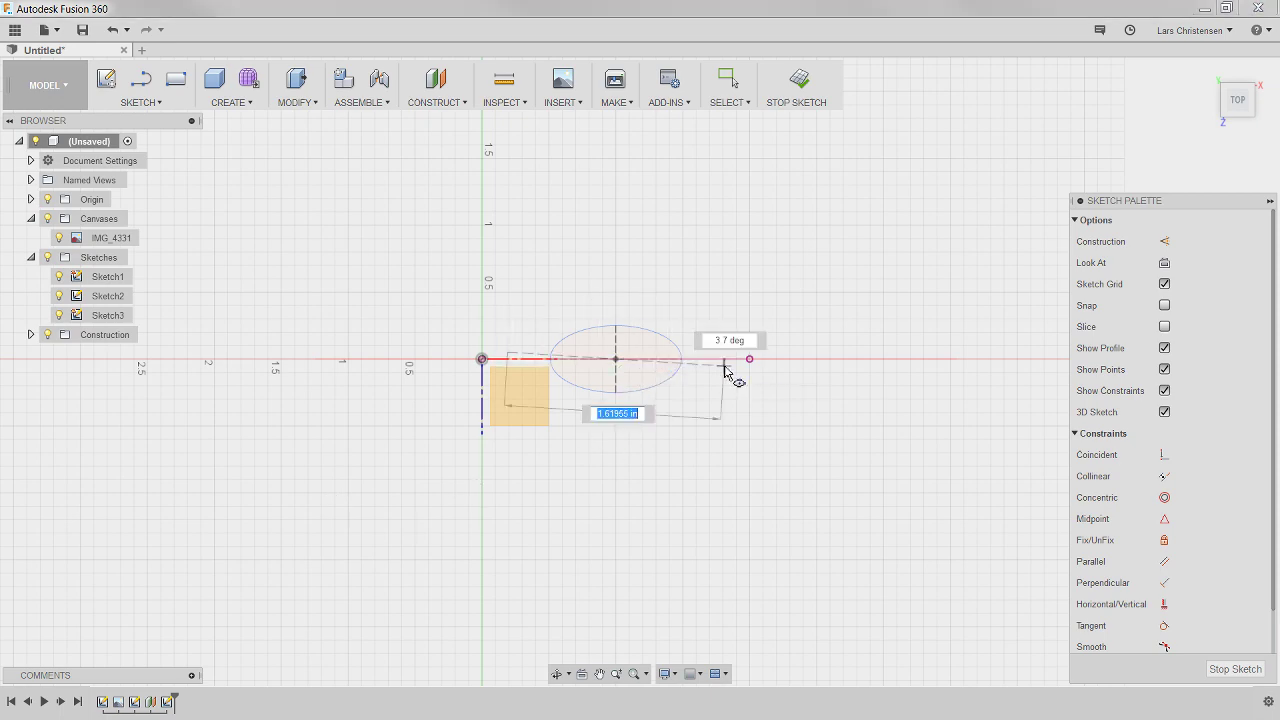
mouse_move(702, 357)
shift+middle_down()
mouse_move(692, 346)
mouse_move(670, 410)
shift+middle_up()
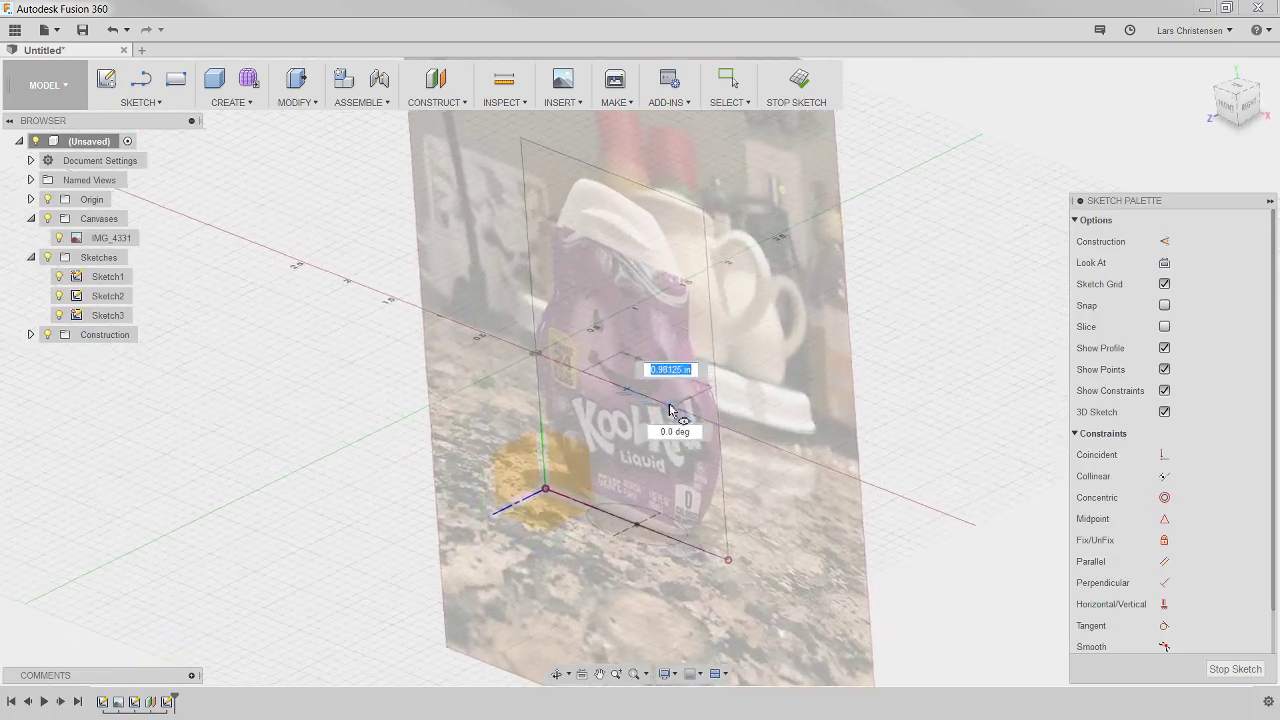
click(722, 429)
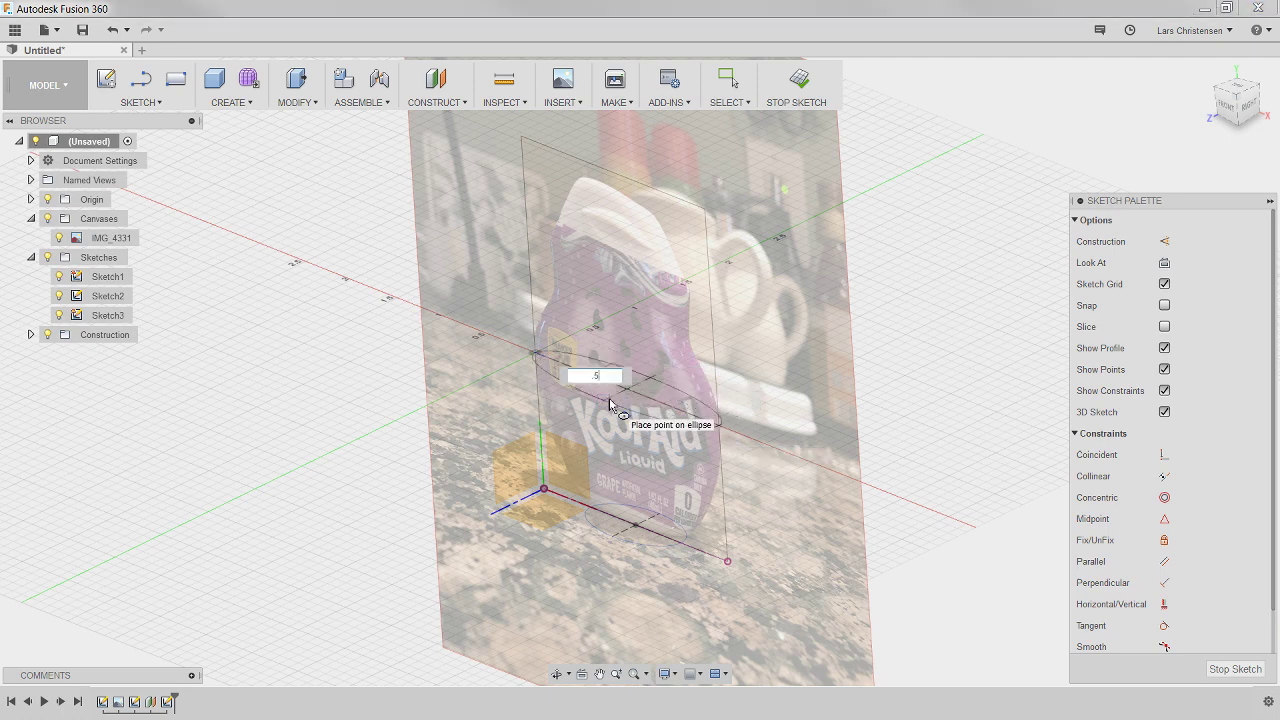
click(610, 403)
key(Escape)
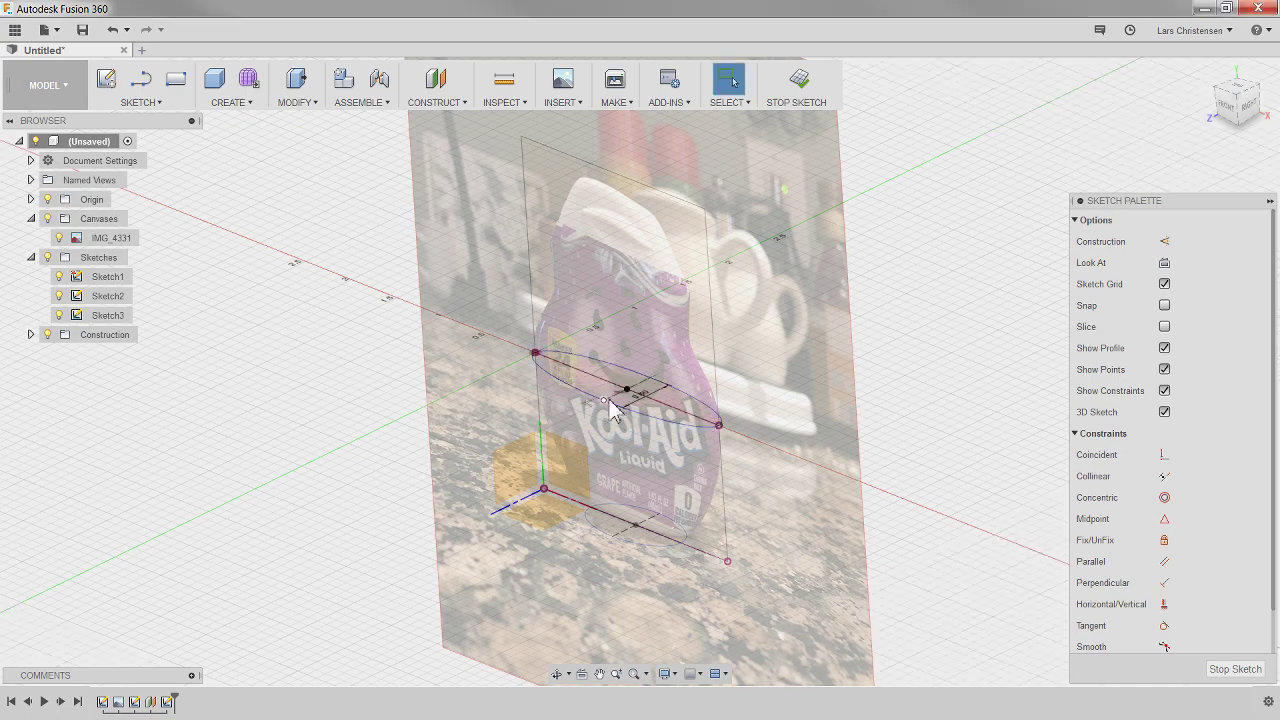
click(1197, 667)
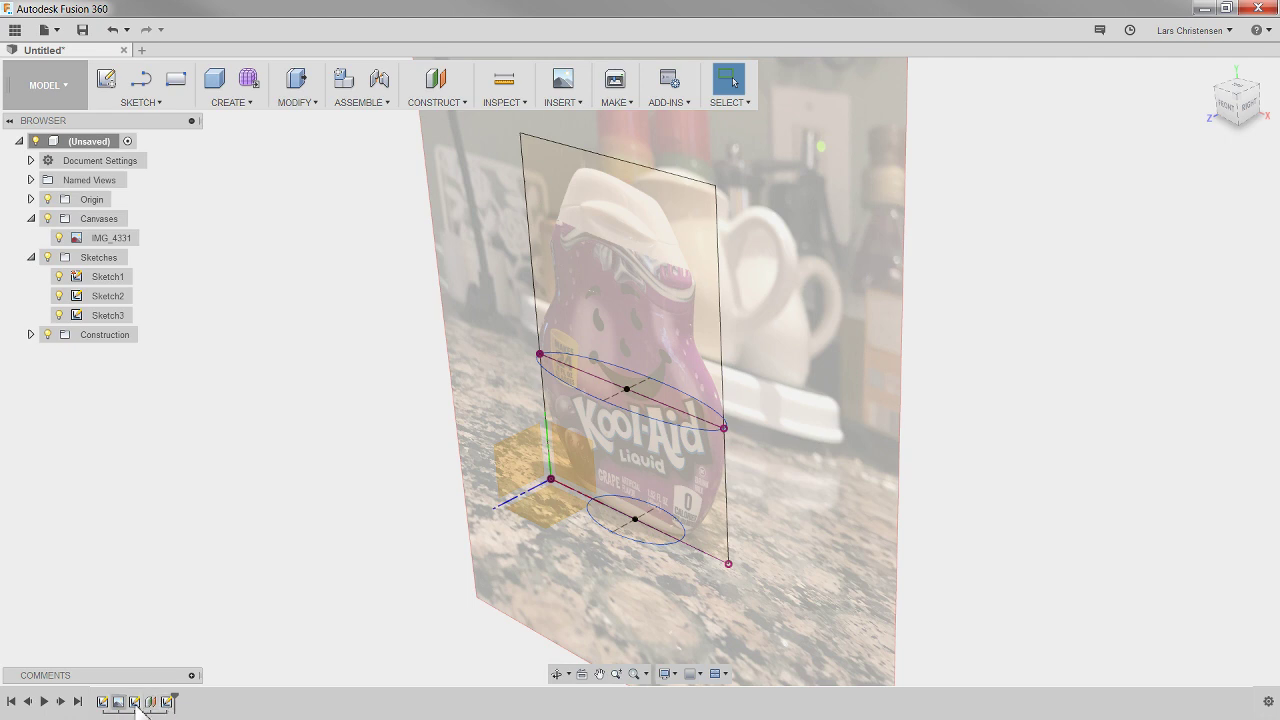
Step: Create a second construction plane offset about 1.813 in above the XZ plane, at the bottle's narrower upper section
click(436, 82)
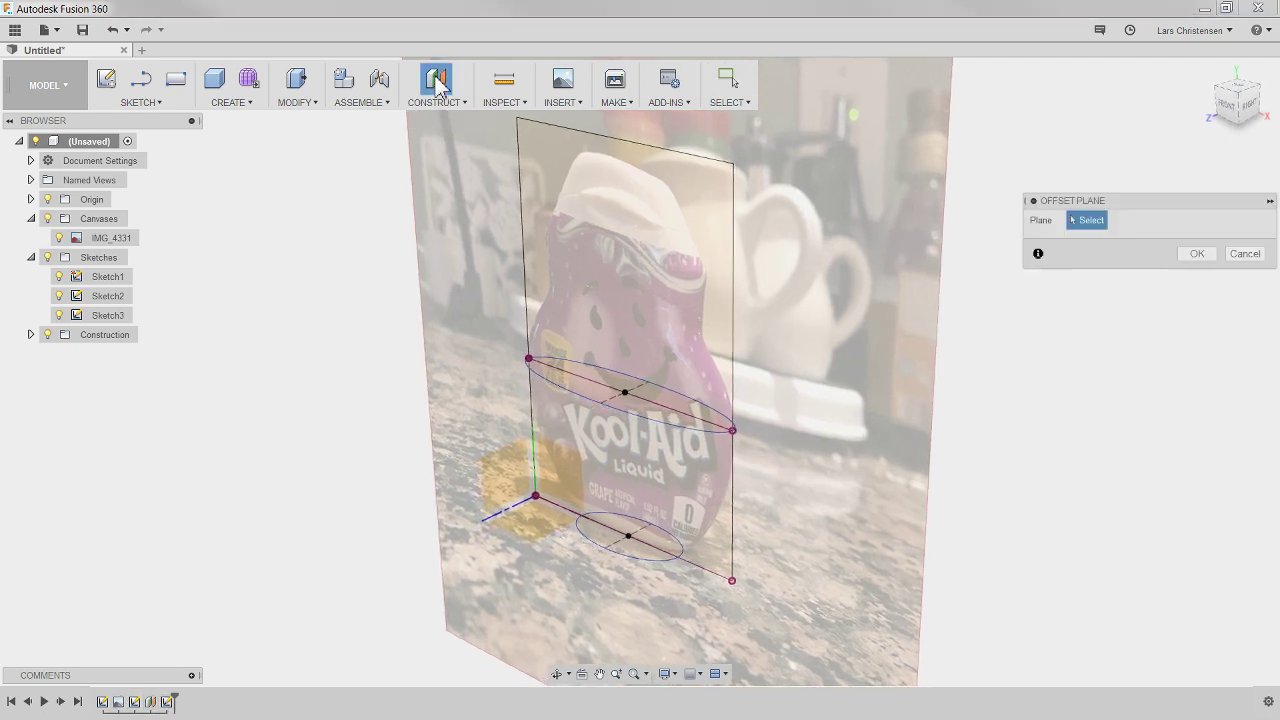
click(540, 538)
drag(535, 507, 530, 303)
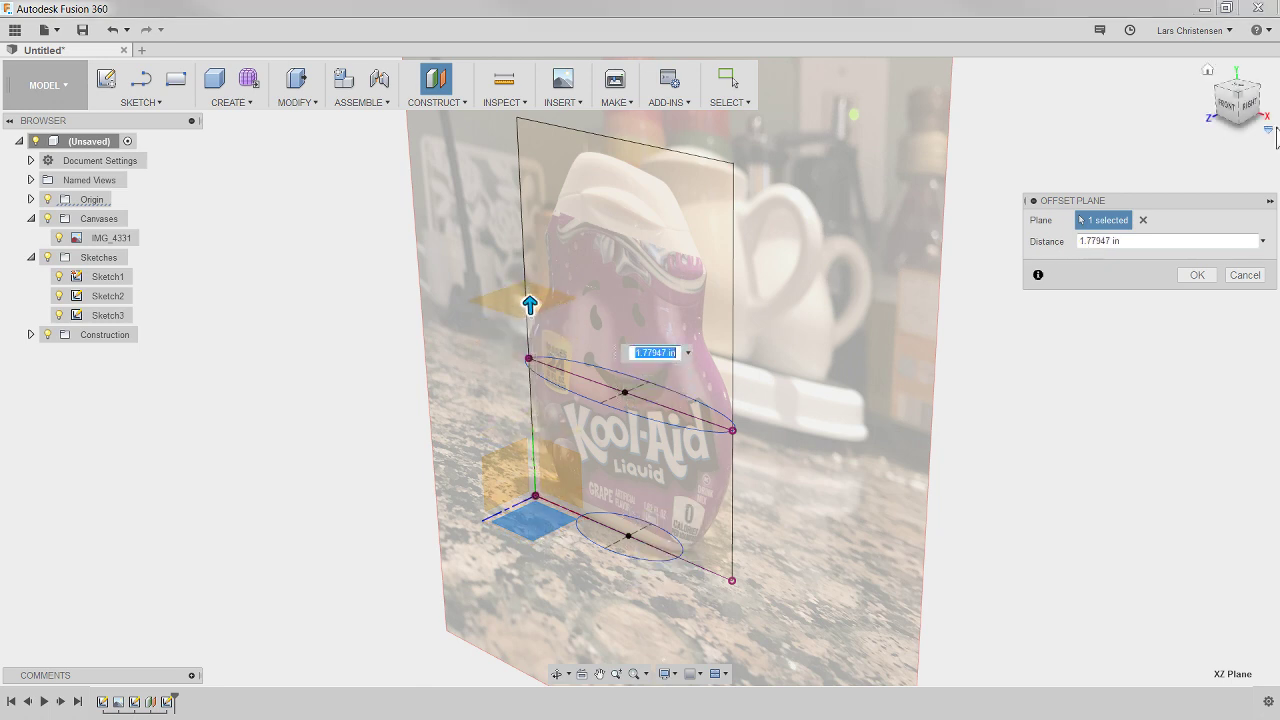
click(1220, 107)
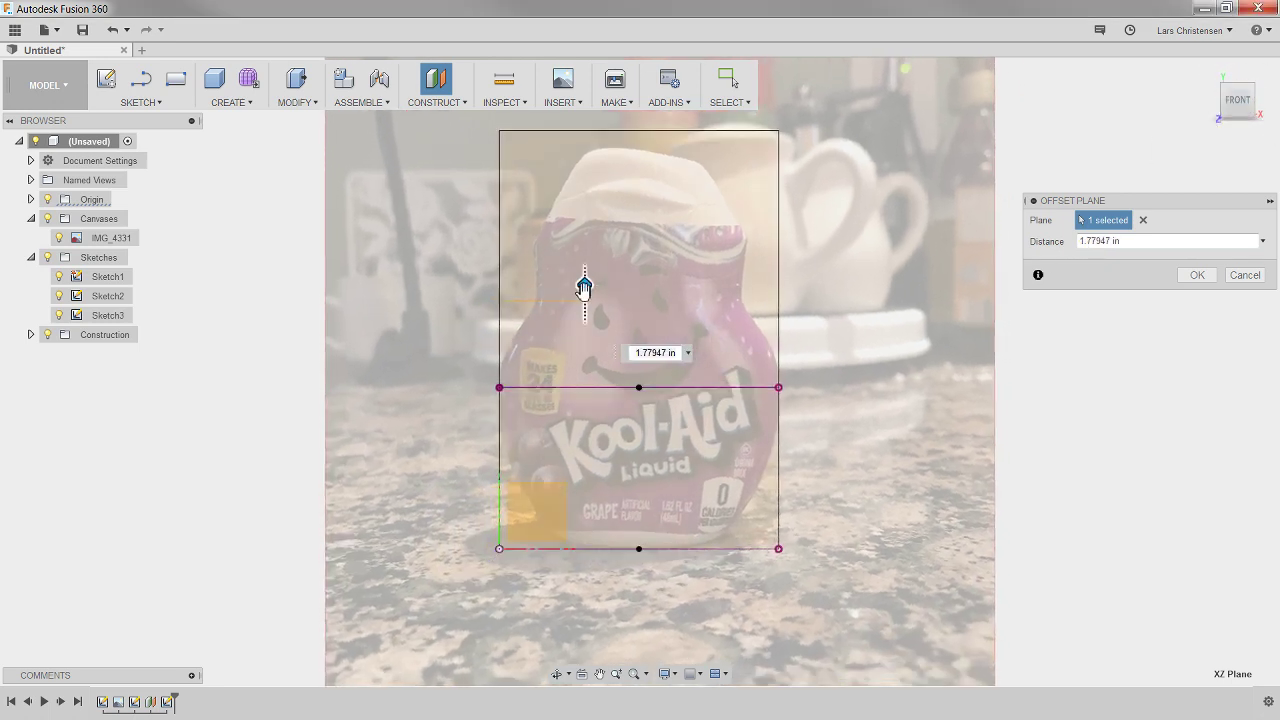
mouse_move(585, 285)
mouse_down()
mouse_move(585, 263)
mouse_move(585, 281)
mouse_up()
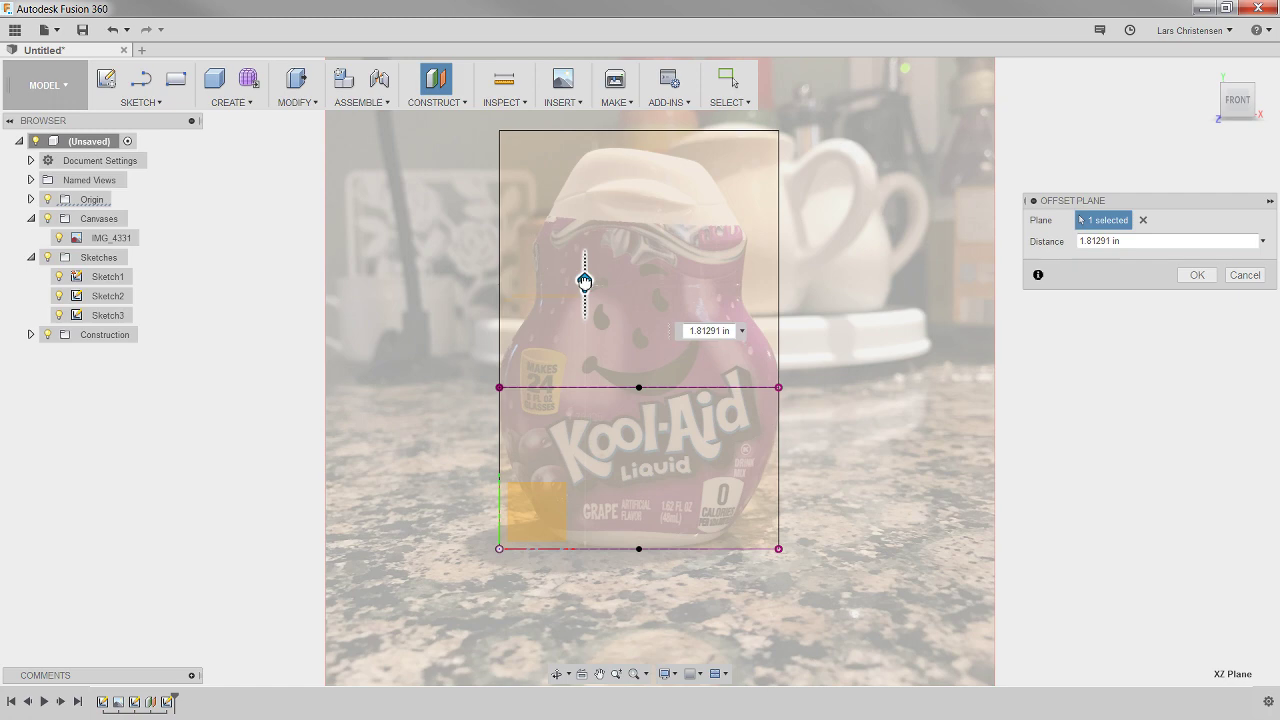
click(1197, 275)
Step: Create a new sketch on the upper offset plane
shift+middle_drag(1152, 312, 518, 352)
right_click(518, 352)
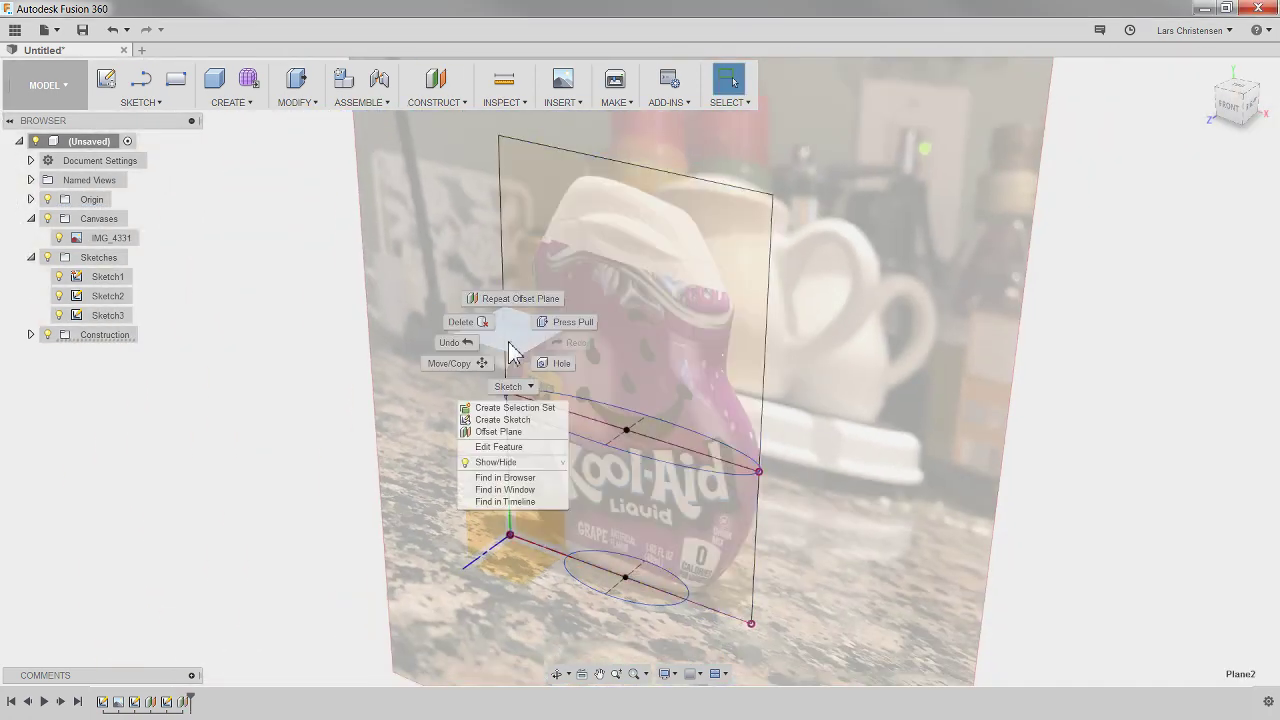
click(493, 422)
Step: Draw an ellipse centred above the lower ellipses, reaching the bottle's side at its upper section, with a 0.5 in minor axis, and finish the sketch
click(140, 102)
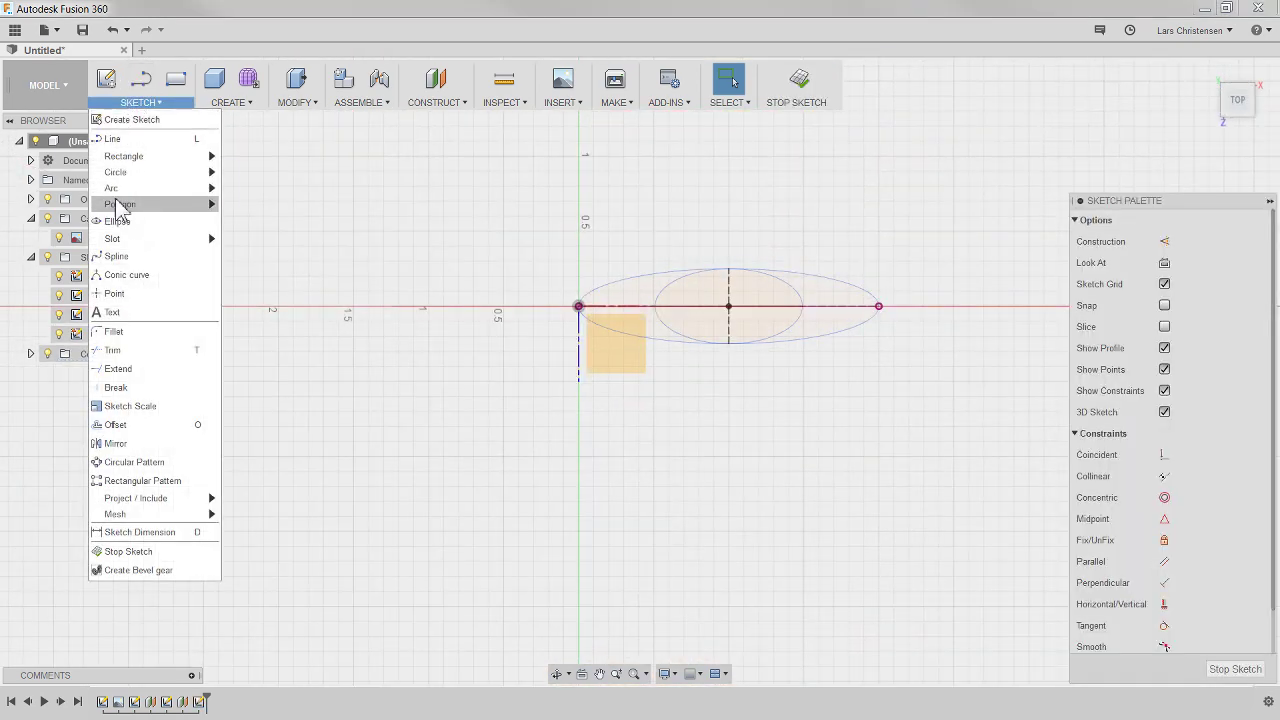
click(117, 221)
scroll(838, 247, up, 2)
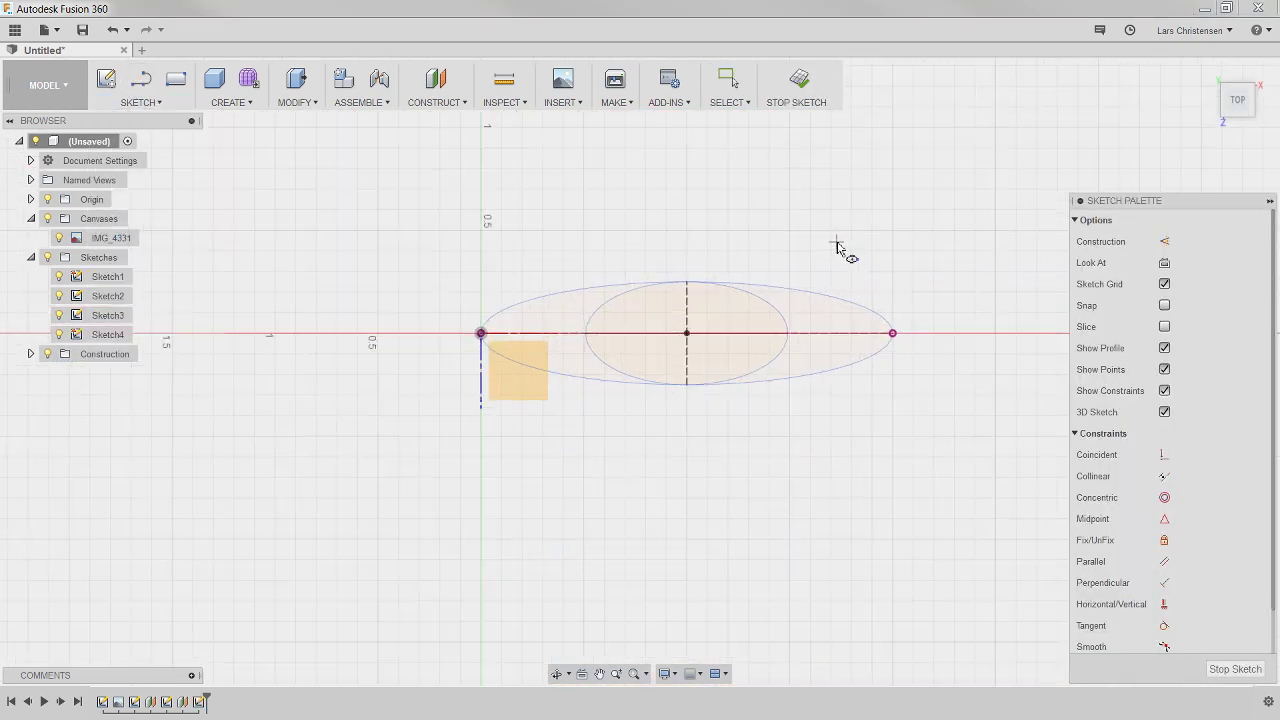
click(691, 334)
mouse_move(720, 332)
shift+middle_down()
mouse_move(682, 324)
mouse_move(722, 314)
shift+middle_up()
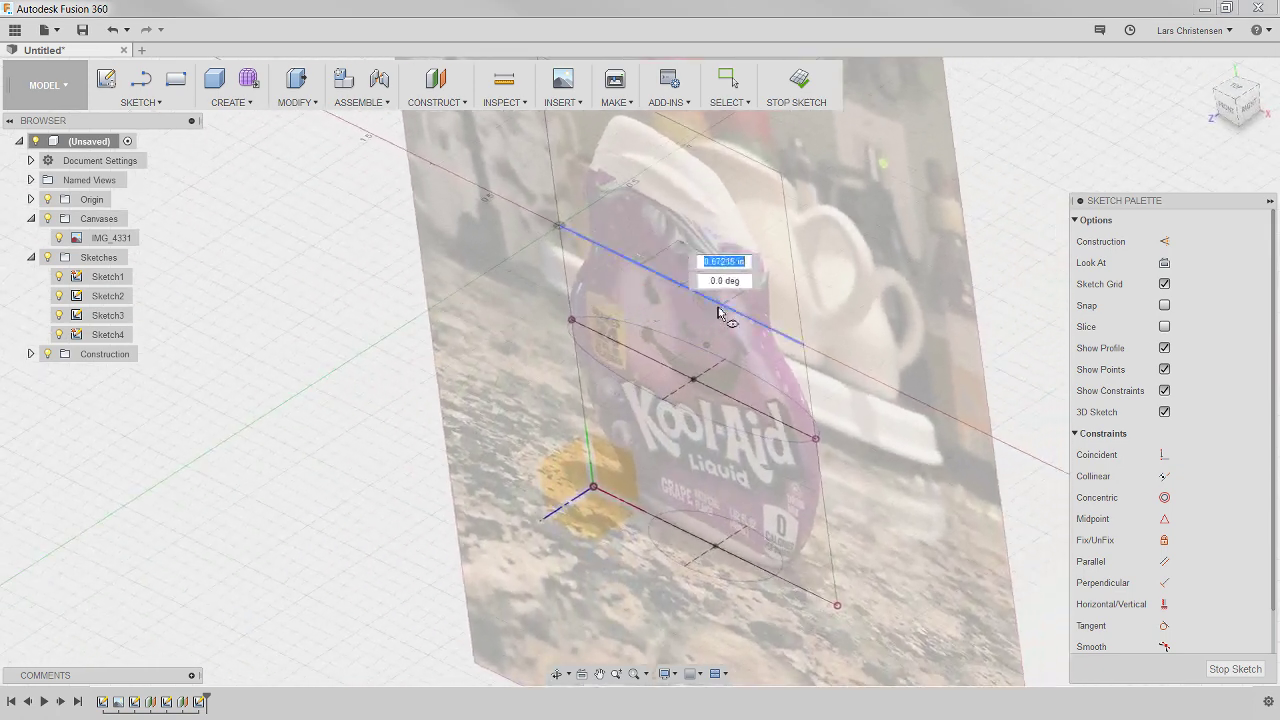
click(771, 330)
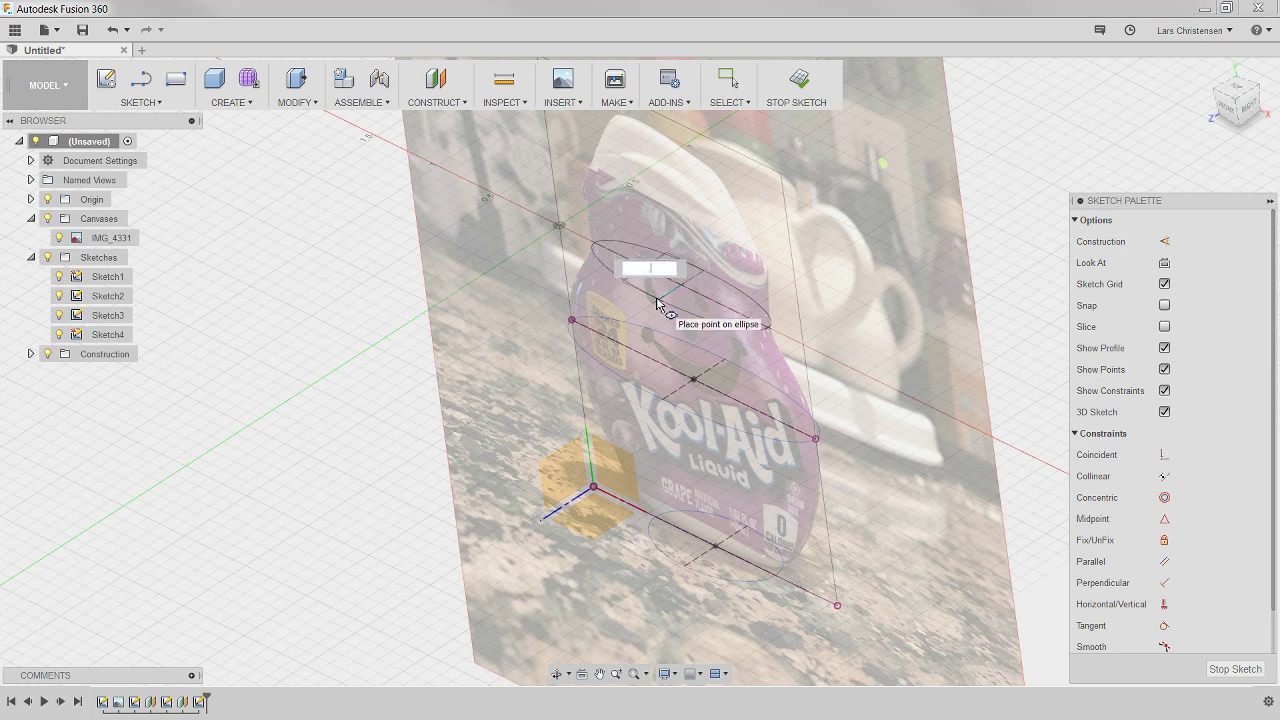
key(Tab)
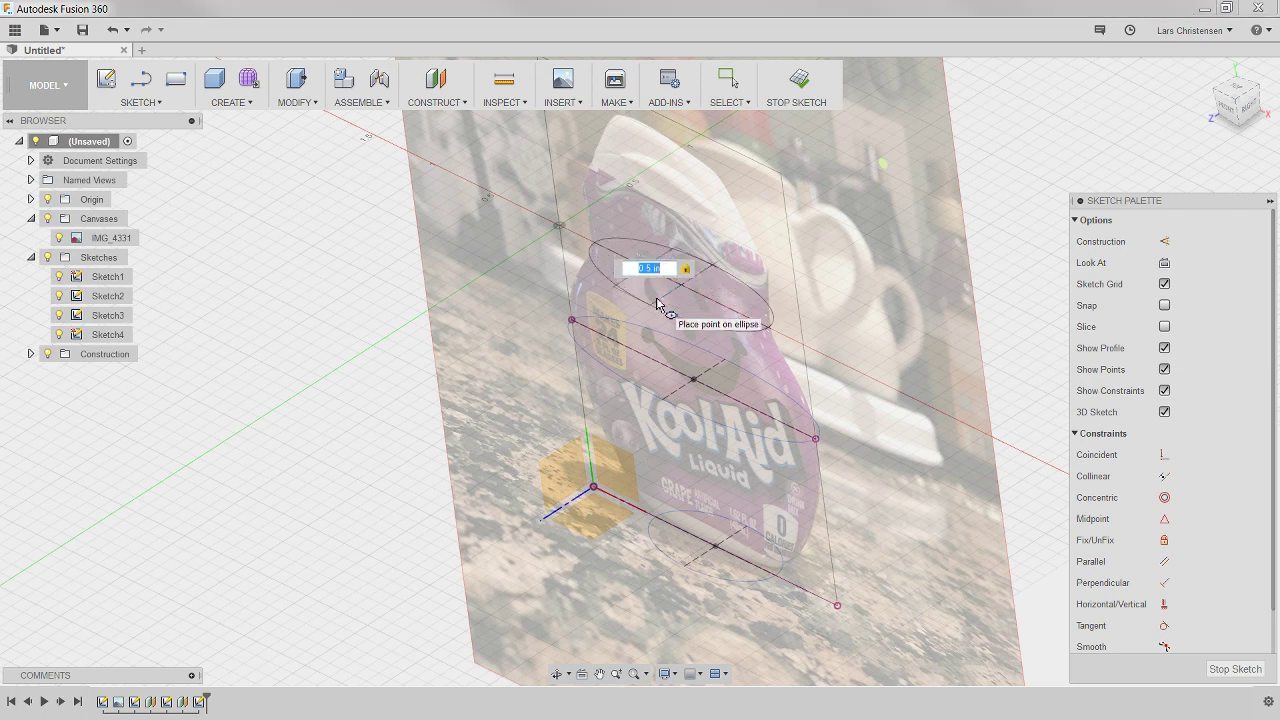
click(657, 303)
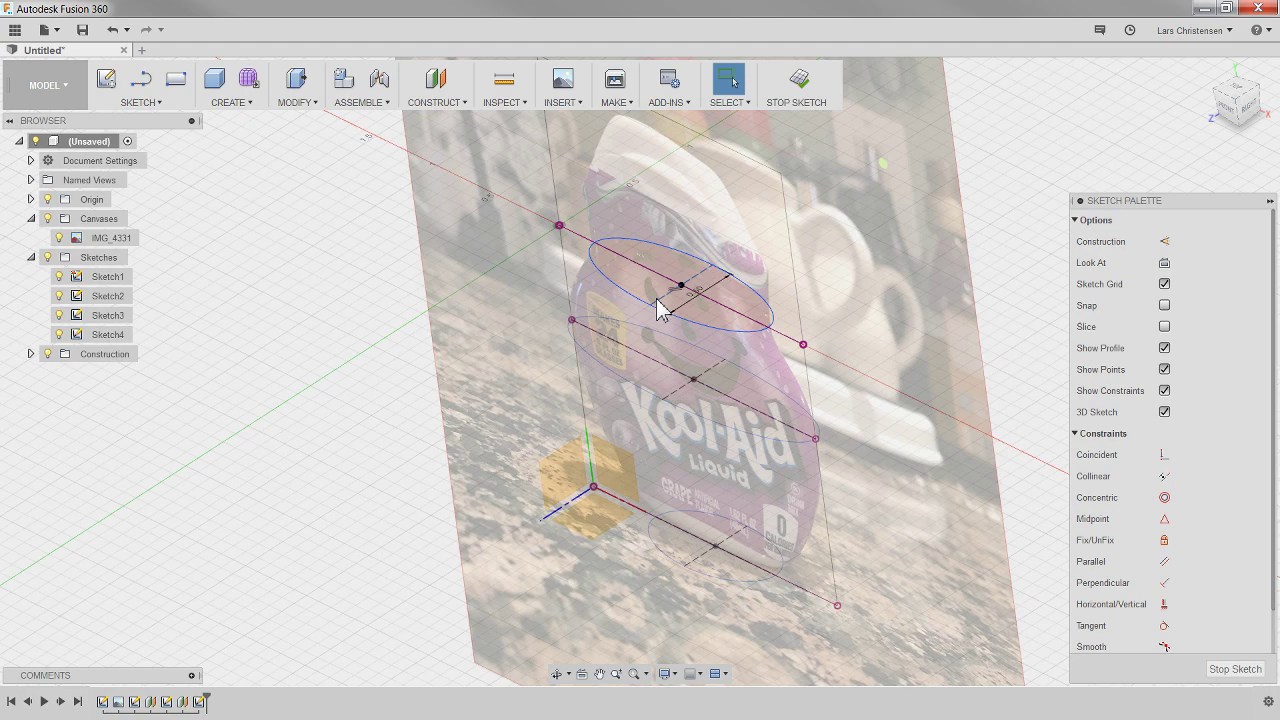
click(1224, 668)
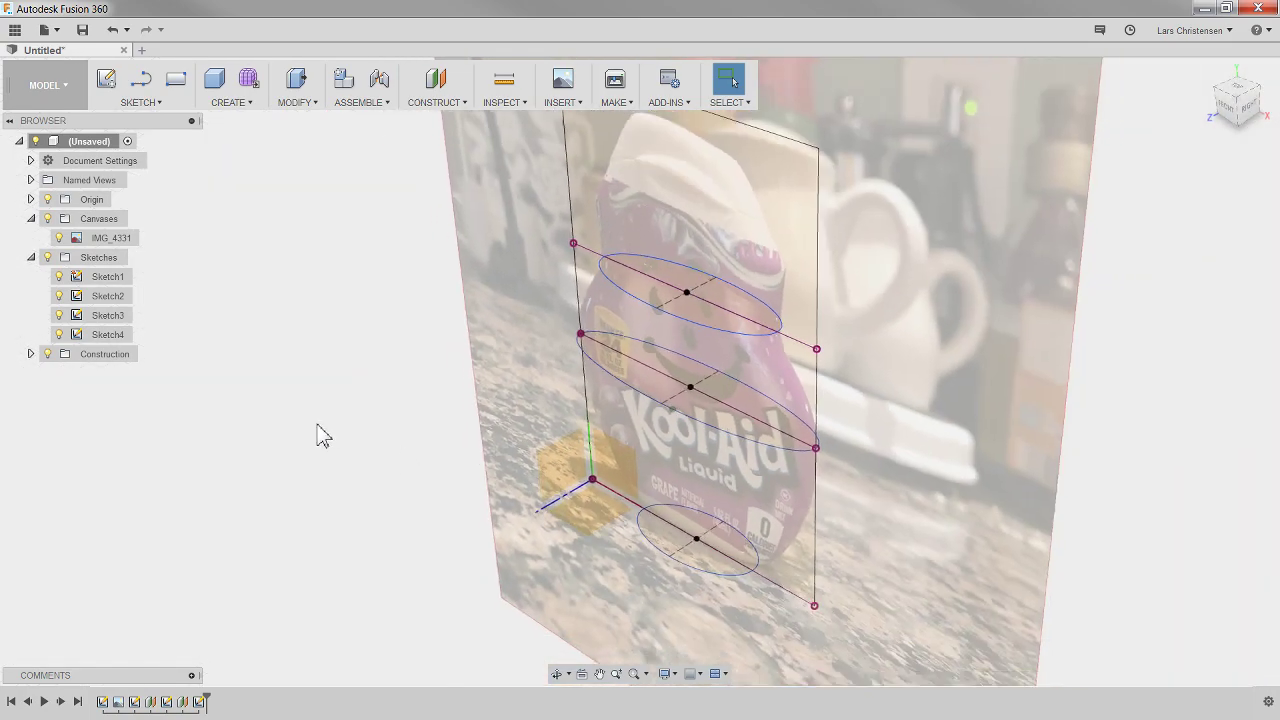
Step: Create a third construction plane offset about 2.313 in above the XZ plane, at the base of the bottle's cap
click(435, 79)
click(620, 523)
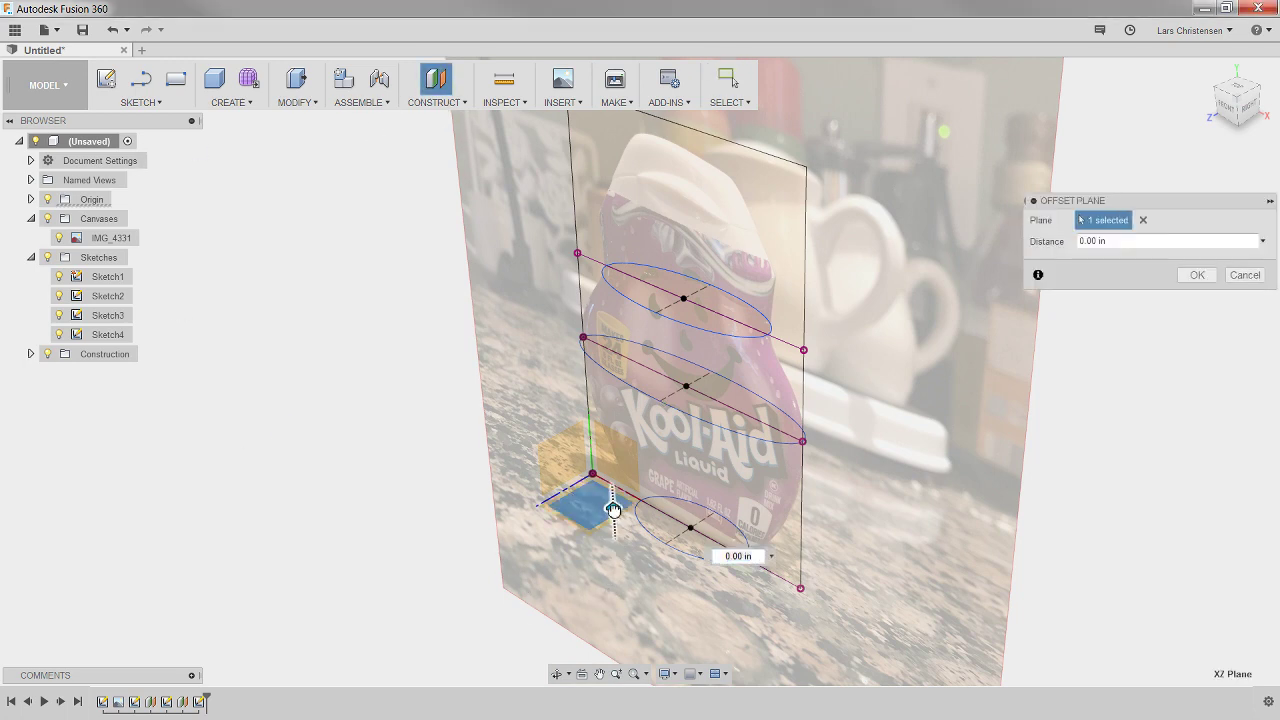
drag(613, 510, 651, 223)
click(1228, 112)
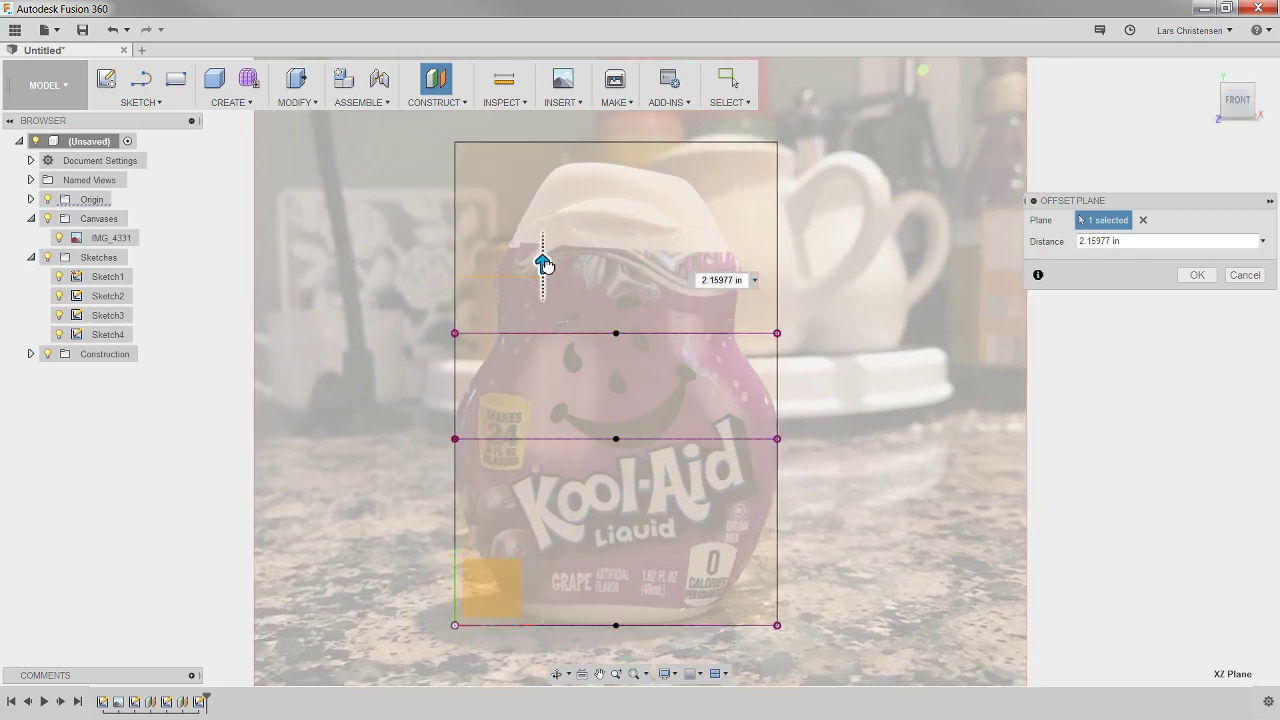
drag(544, 264, 542, 242)
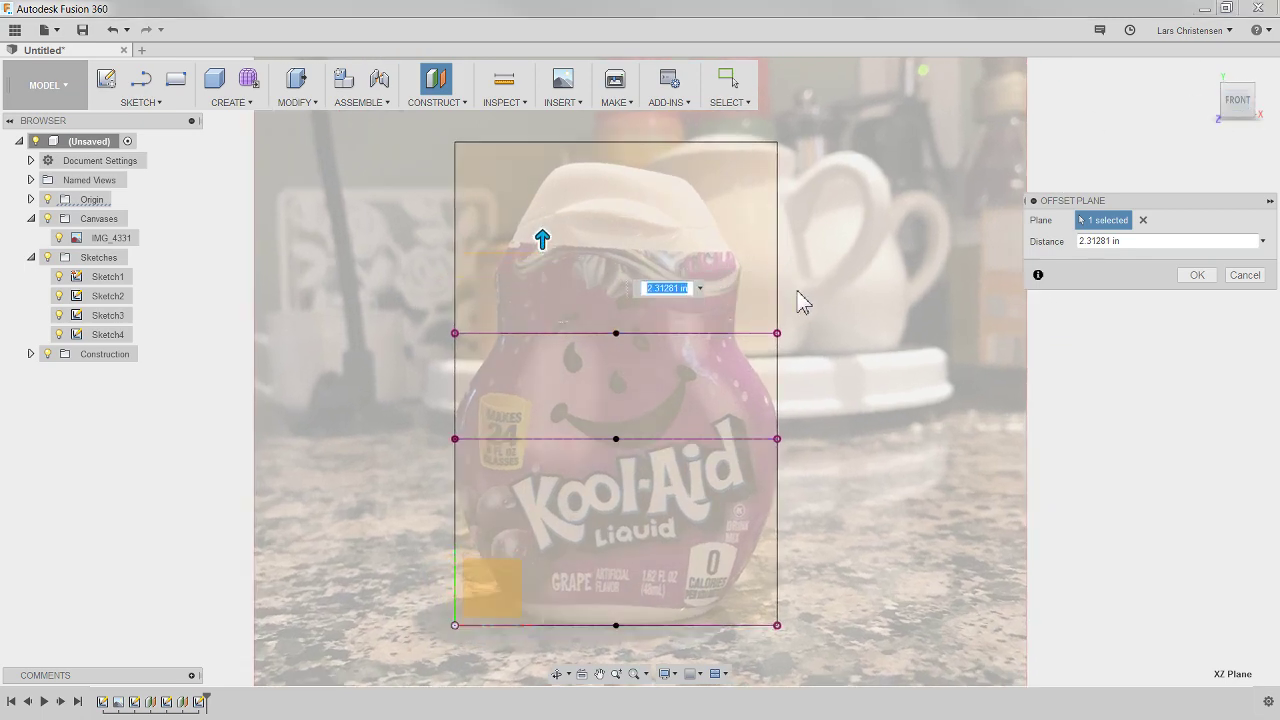
click(1195, 275)
Step: Create a new sketch on the offset plane at the base of the cap
mouse_move(900, 351)
shift+middle_down()
mouse_move(637, 306)
mouse_move(548, 317)
mouse_move(666, 294)
mouse_move(751, 257)
mouse_move(786, 276)
mouse_move(790, 211)
shift+middle_up()
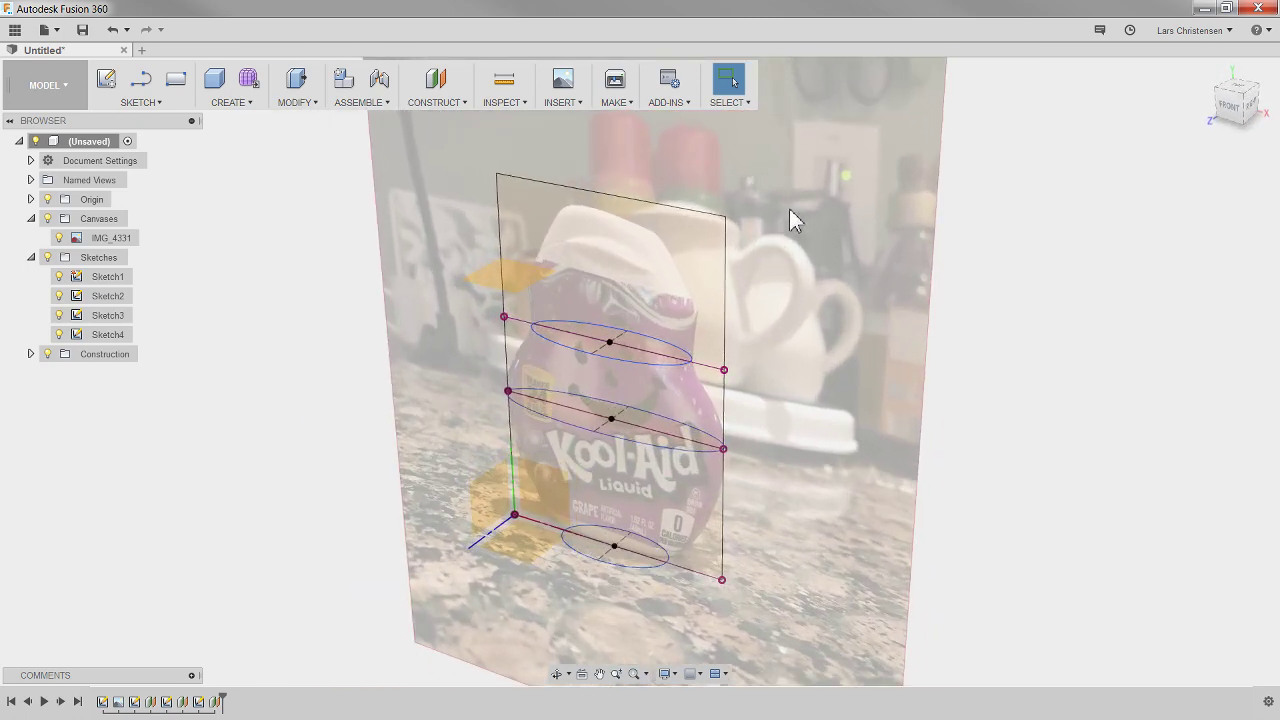
right_click(510, 274)
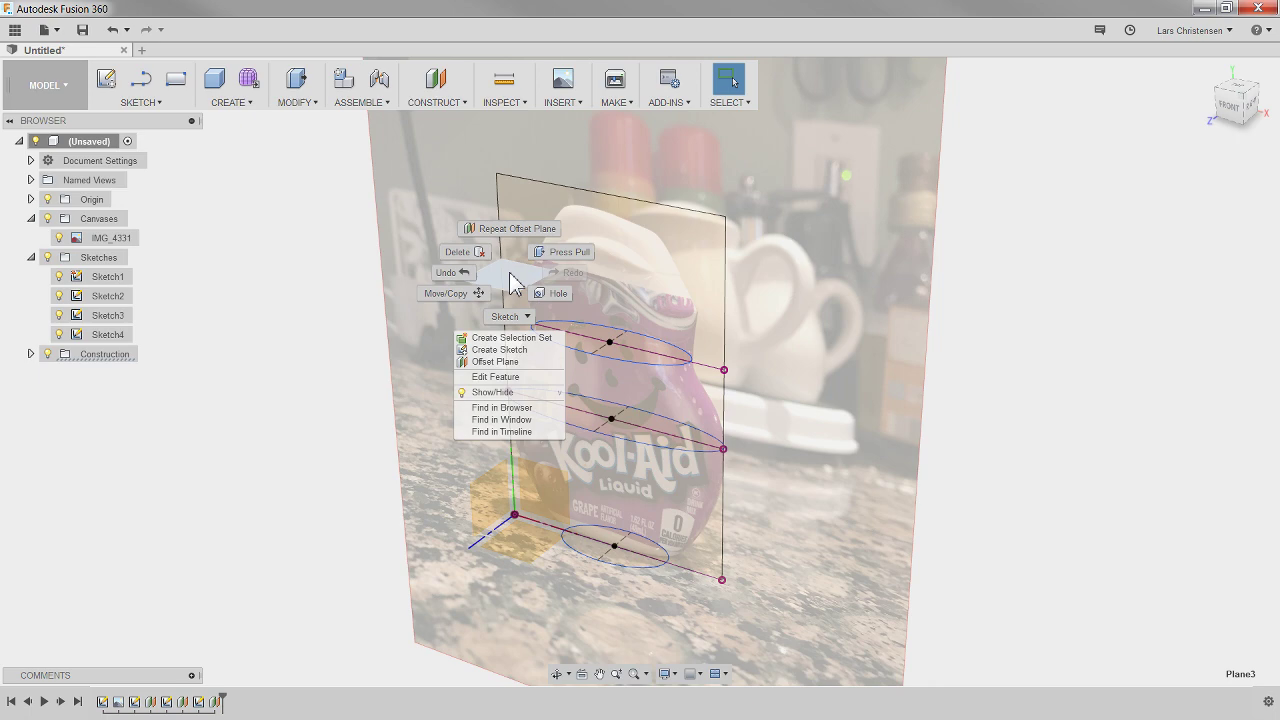
click(501, 348)
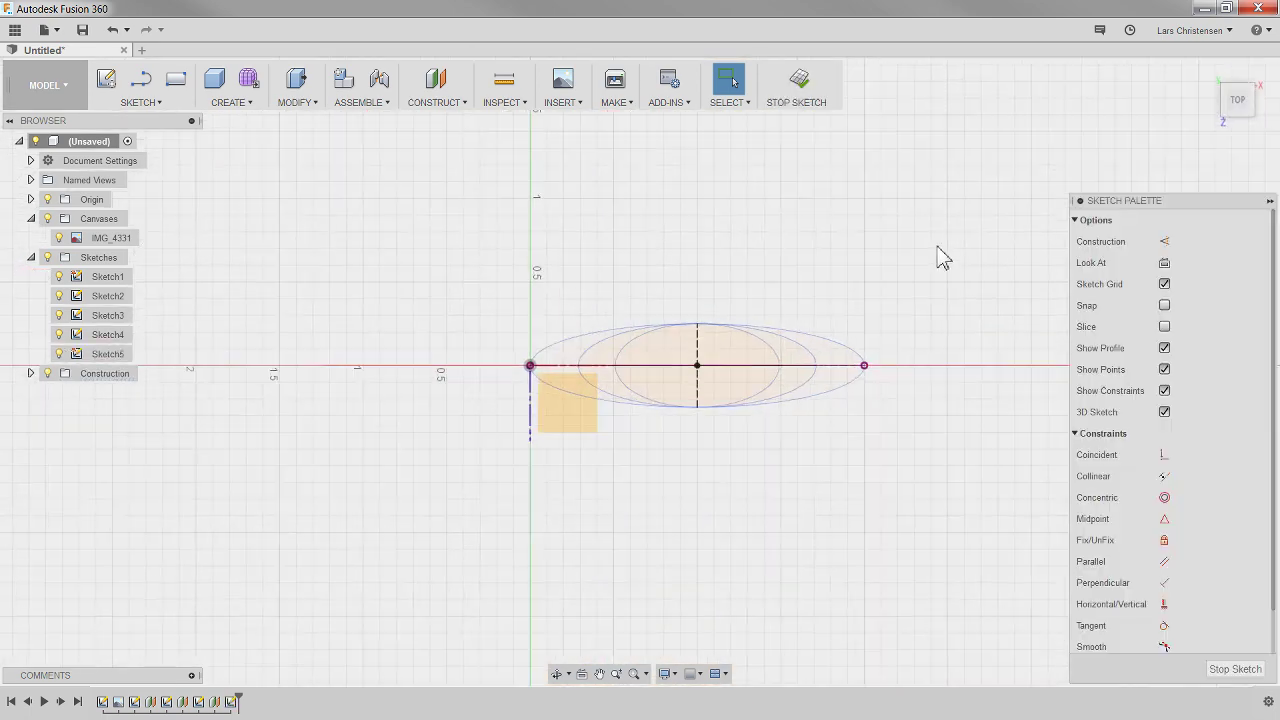
Step: Draw an ellipse centred above the others, reaching the bottle's side below the cap, with a 0.5 in minor axis, and finish the sketch
click(230, 102)
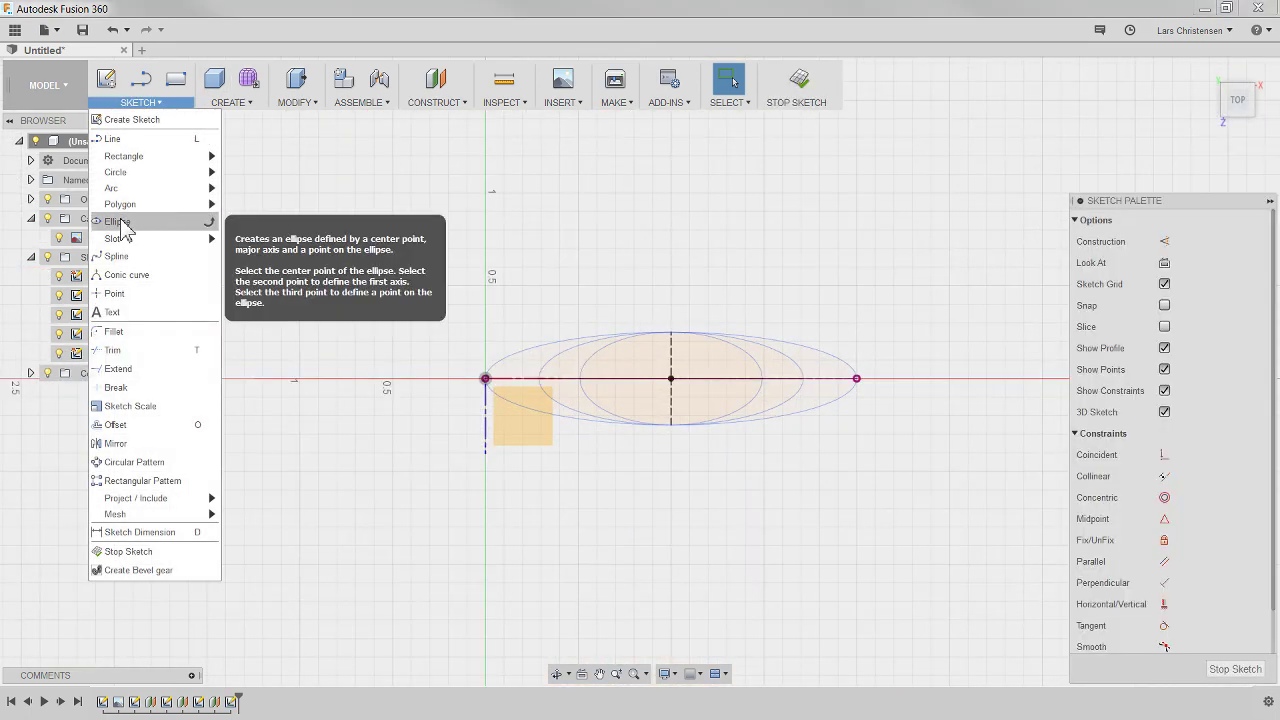
click(165, 220)
click(672, 379)
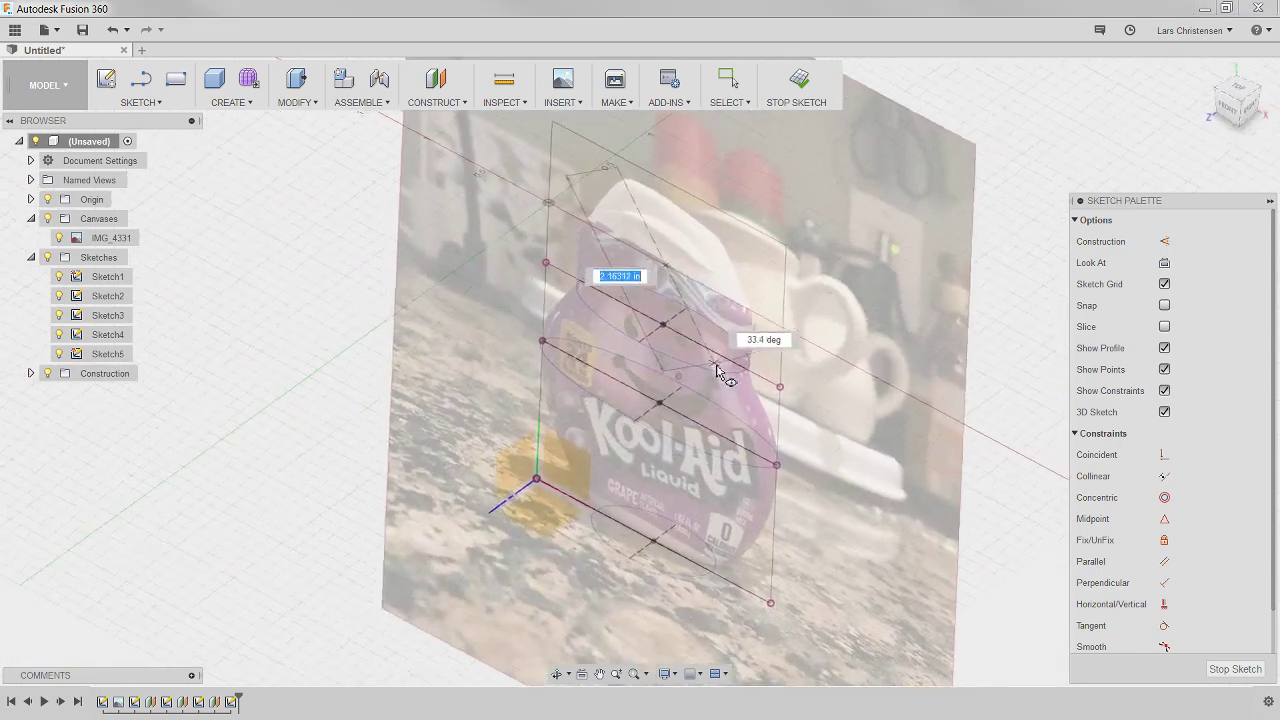
shift+middle_drag(716, 367, 712, 357)
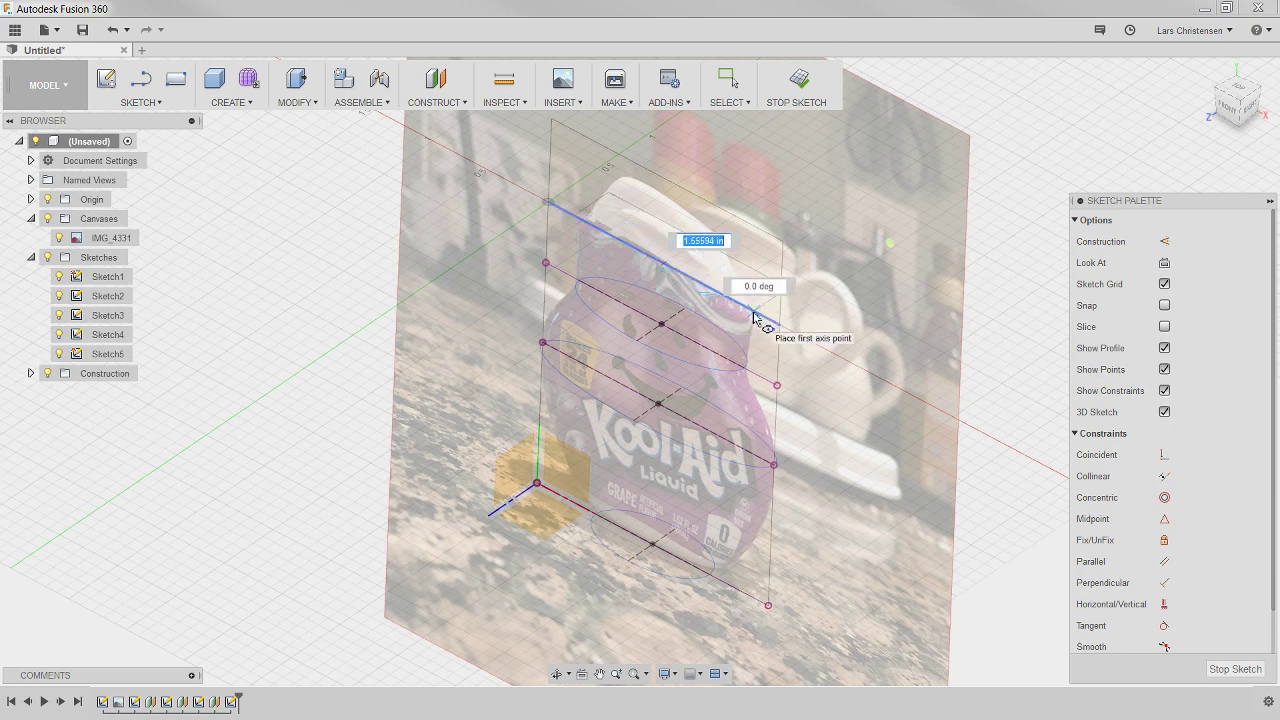
click(763, 318)
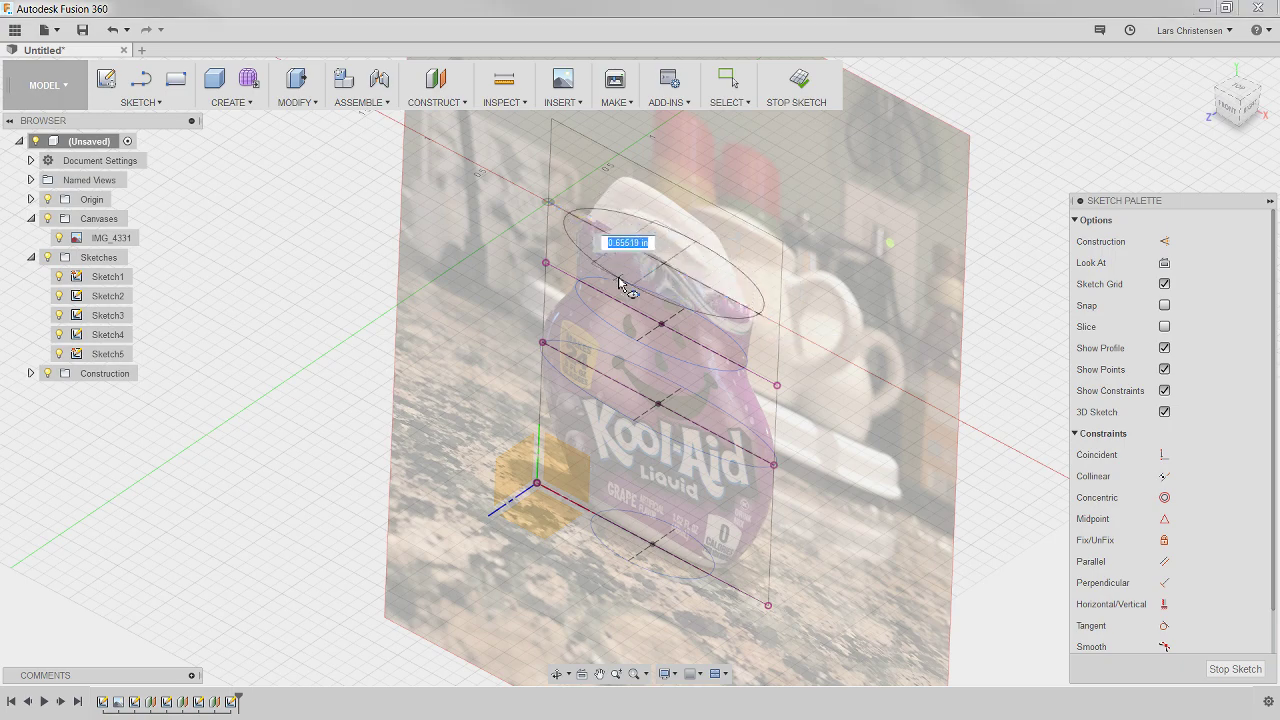
text(.5)
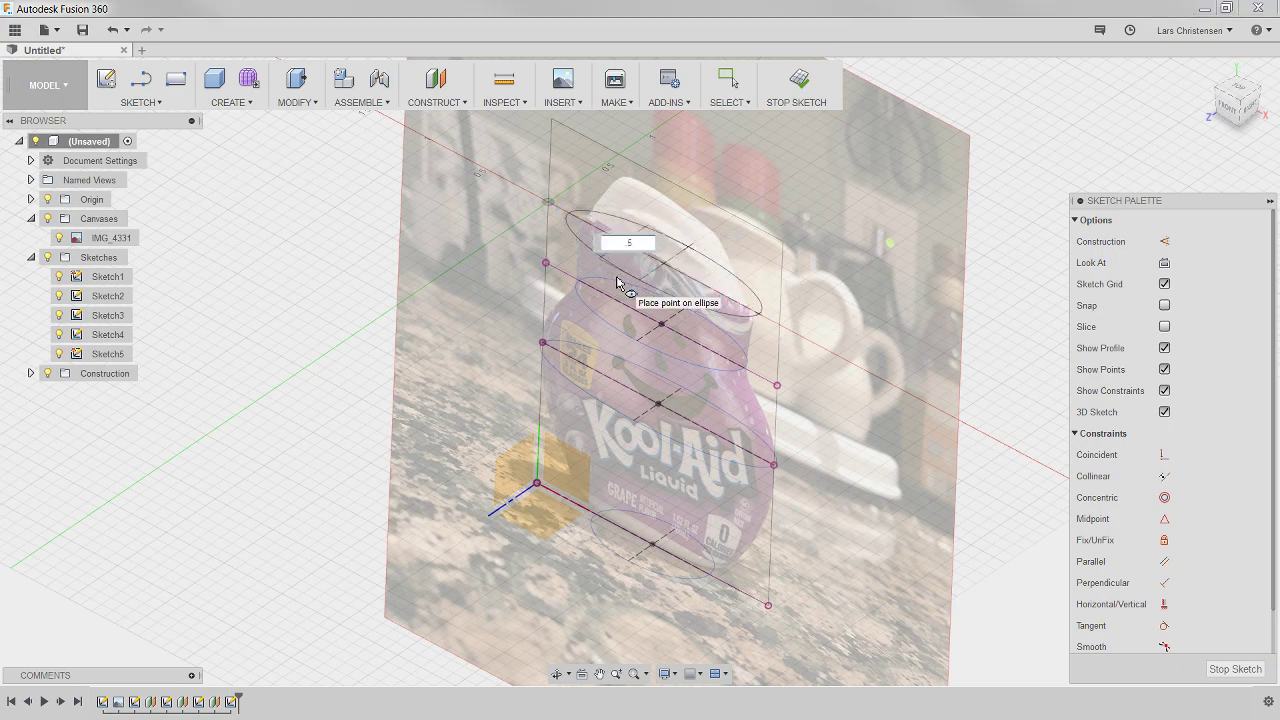
key(Return)
mouse_move(452, 358)
shift+middle_down()
mouse_move(456, 334)
mouse_move(410, 285)
mouse_move(388, 286)
shift+middle_up()
click(1233, 669)
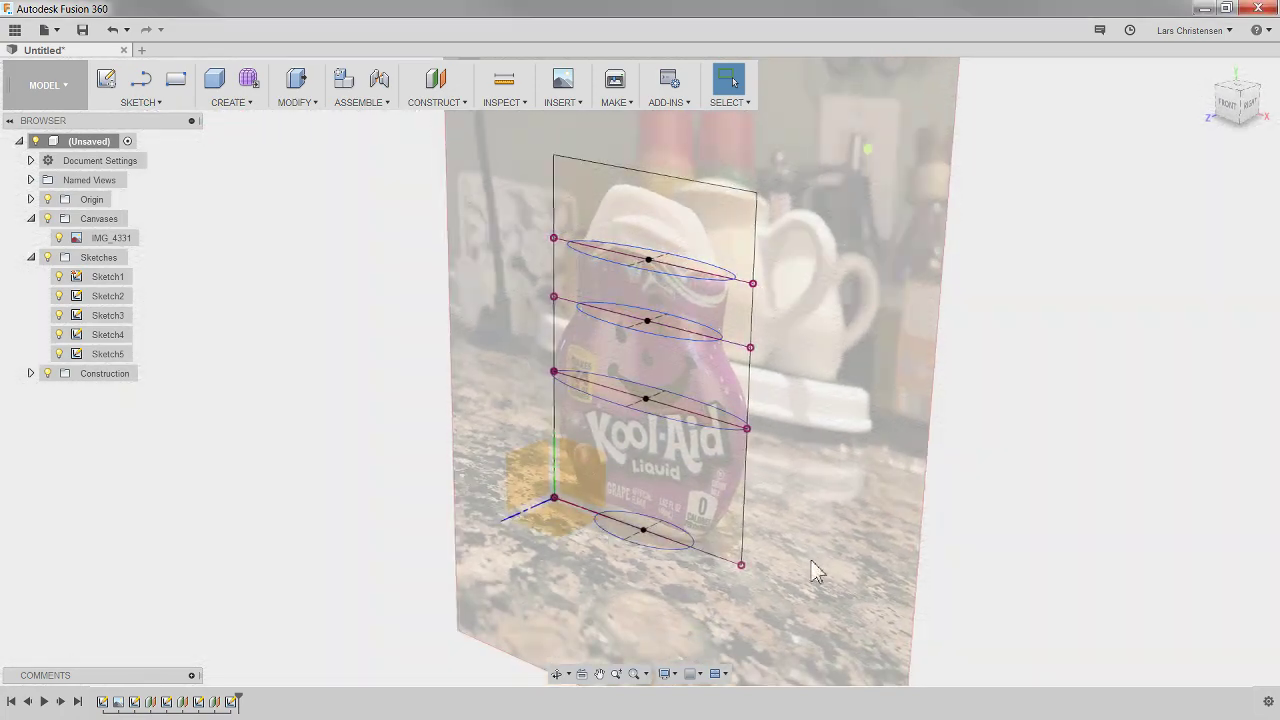
Step: Hide the photo canvas and the reference rectangle sketch so only the elliptical cross-sections are shown
shift+middle_drag(814, 491, 612, 562)
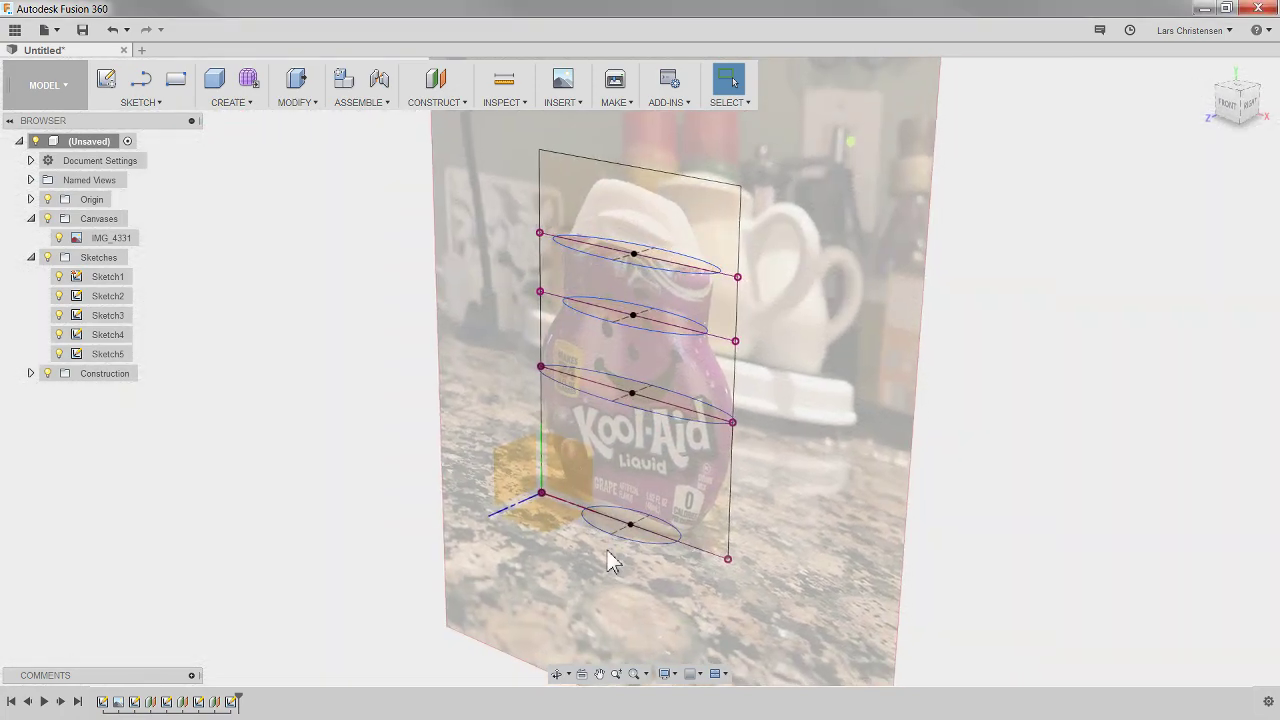
click(47, 218)
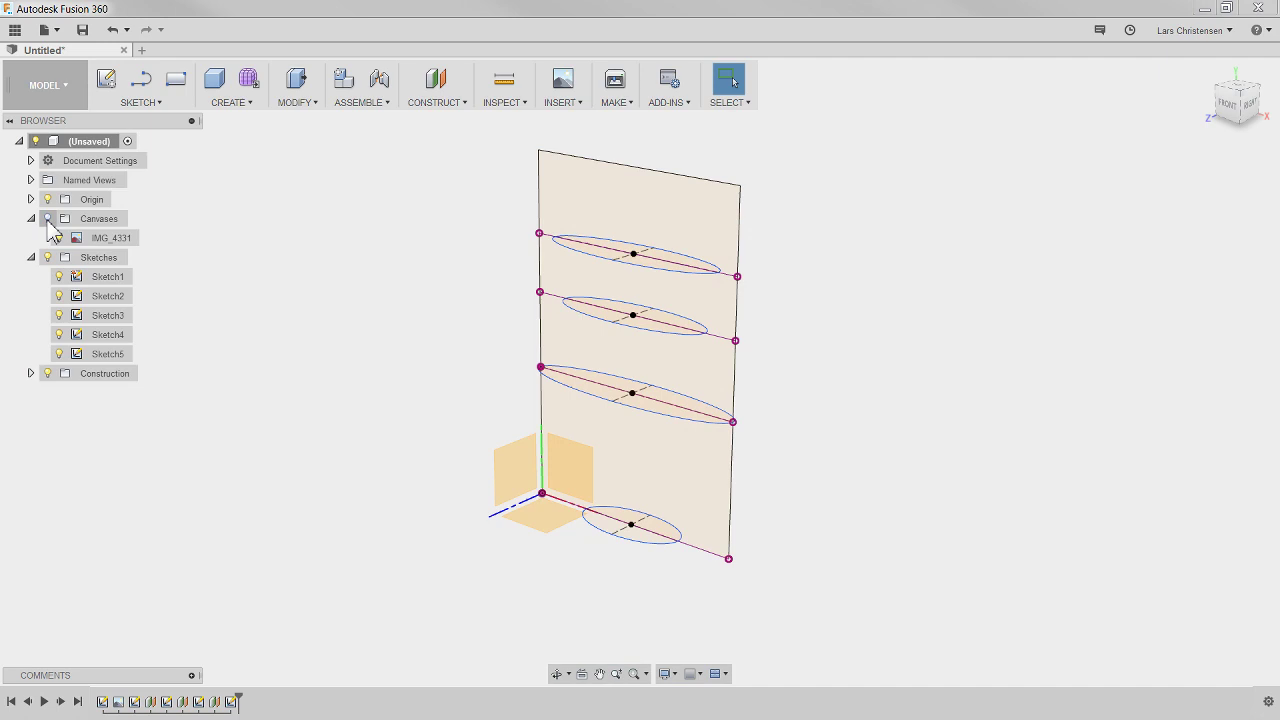
click(62, 280)
click(60, 278)
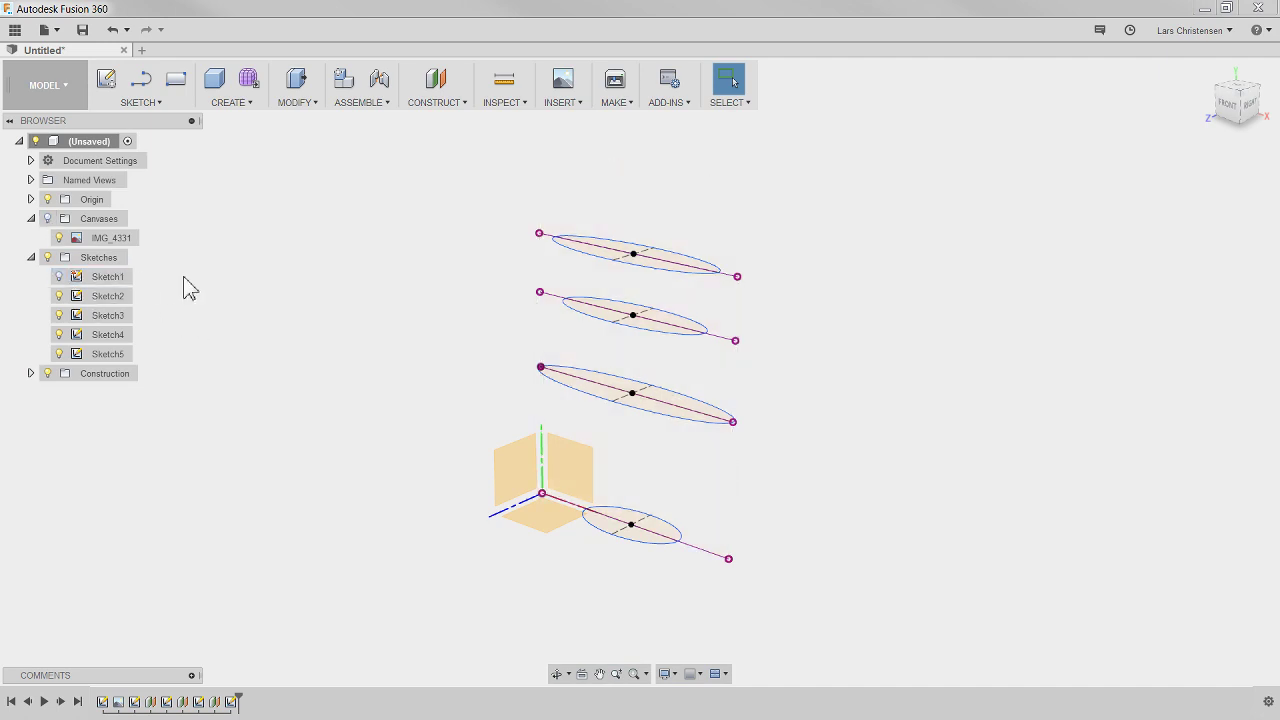
scroll(224, 445, down, 2)
scroll(232, 458, up, 5)
scroll(323, 460, down, 3)
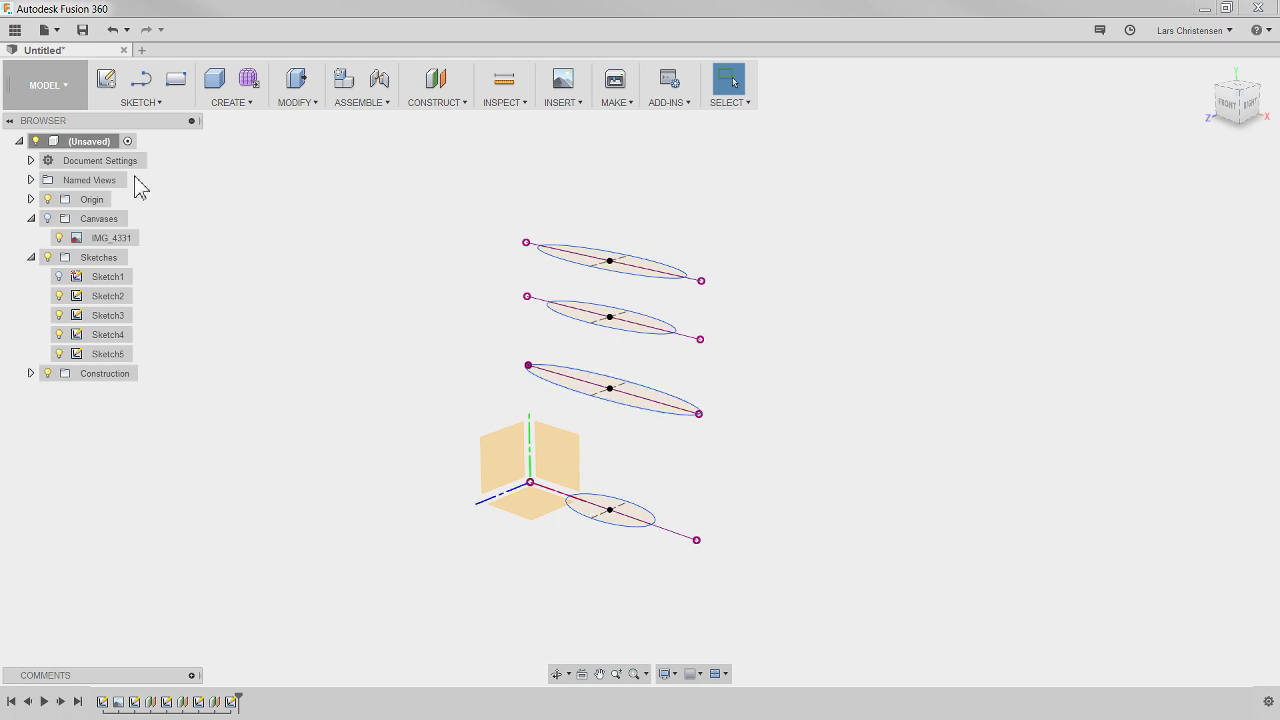
Step: Show the photo canvas to compare it with the four ellipses, and hide it again
click(47, 218)
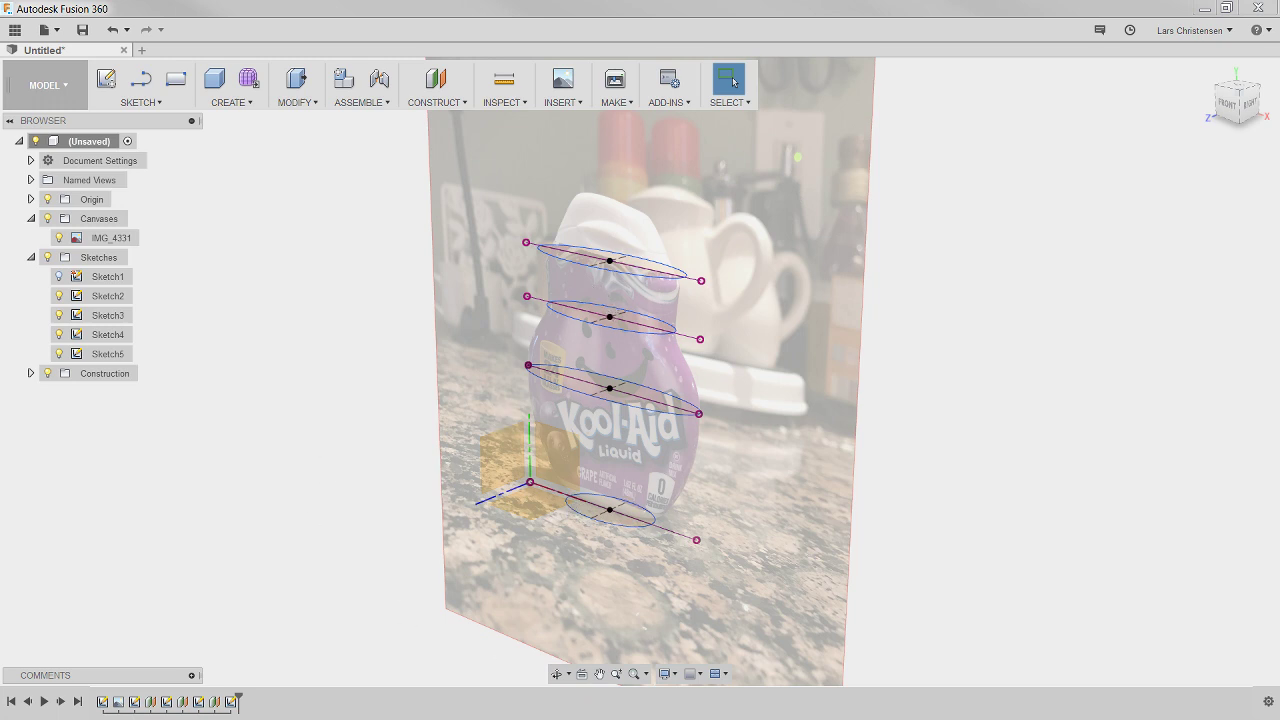
click(47, 218)
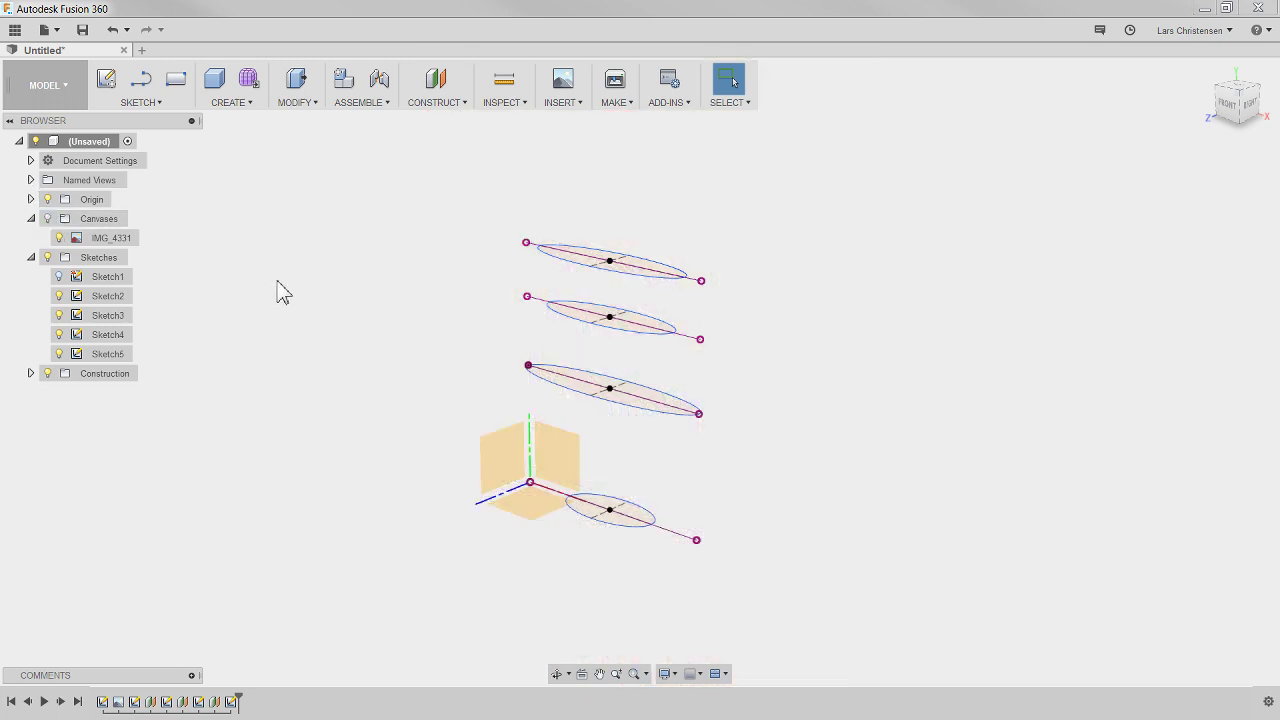
scroll(280, 291, up, 1)
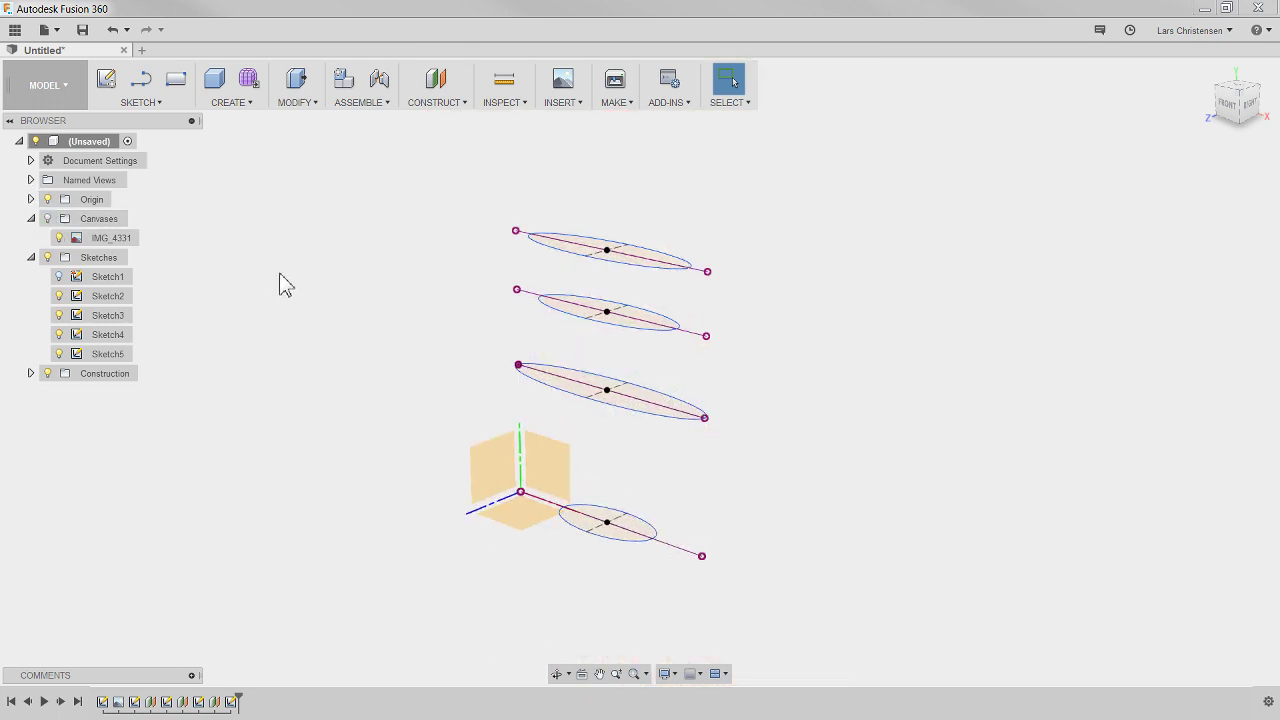
Step: Loft a new body through the four elliptical profiles, selecting them in order from the base to the uppermost ellipse
click(232, 108)
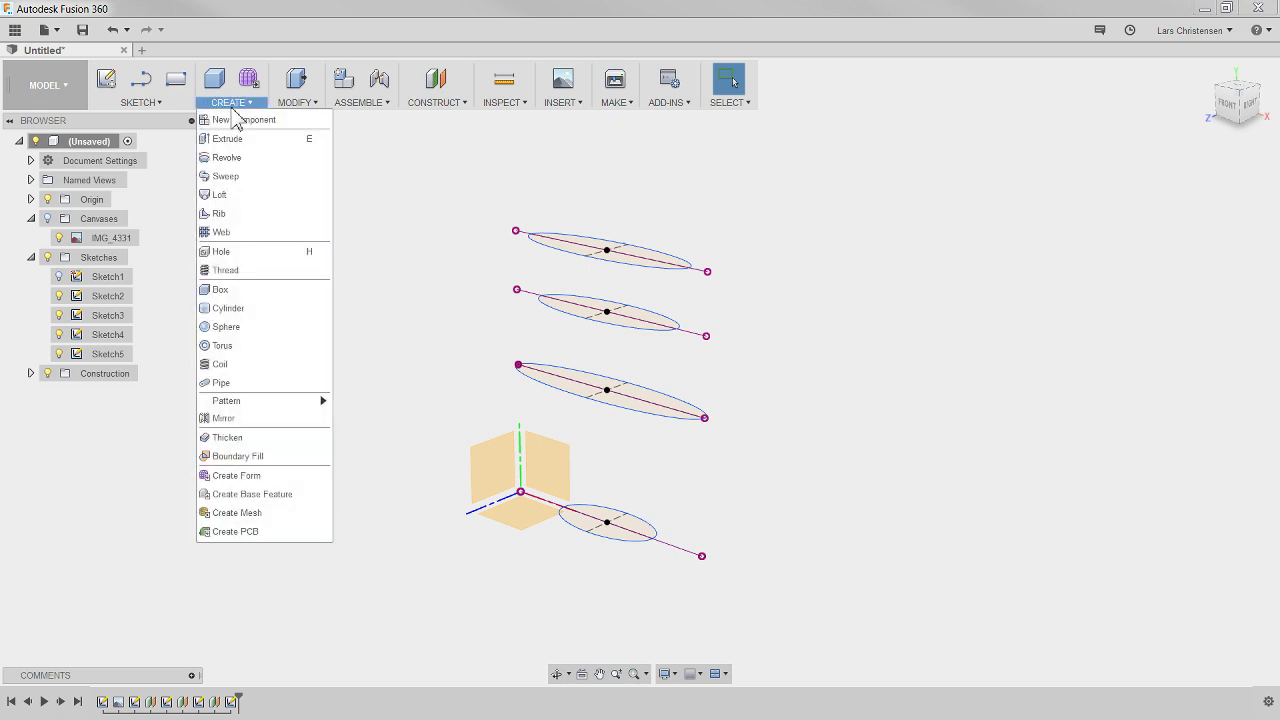
click(248, 203)
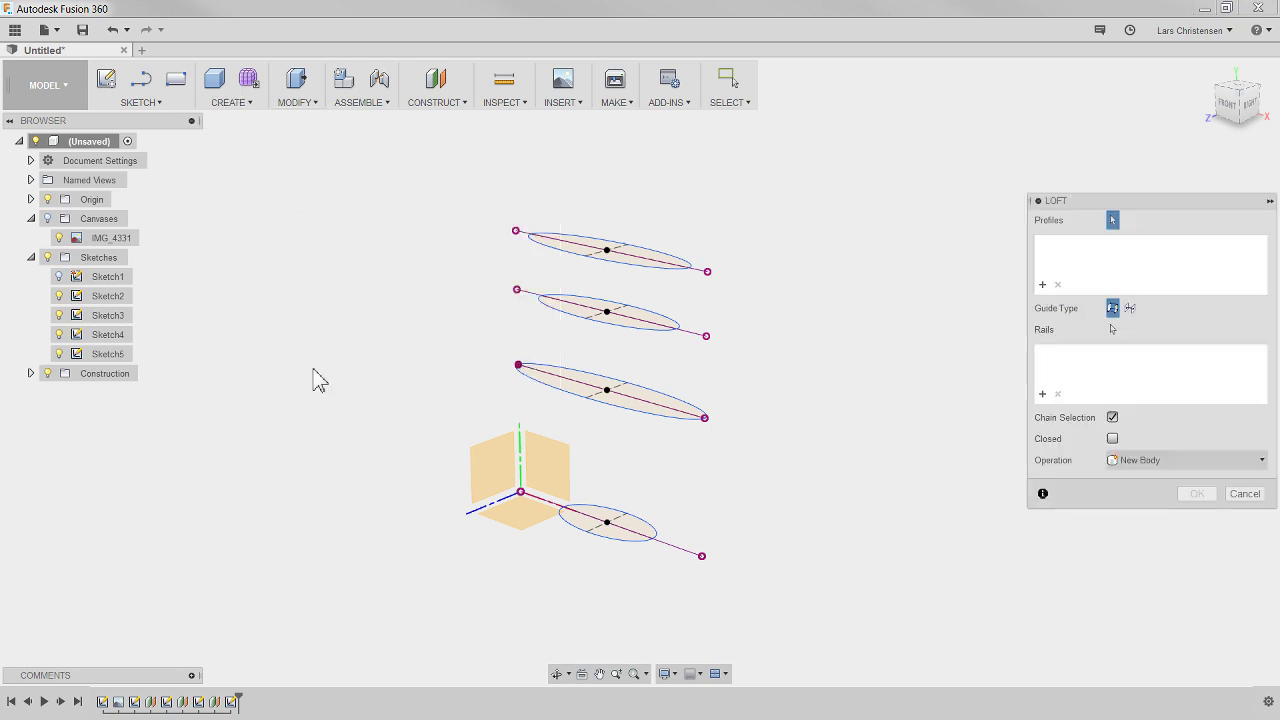
scroll(619, 628, up, 3)
click(605, 628)
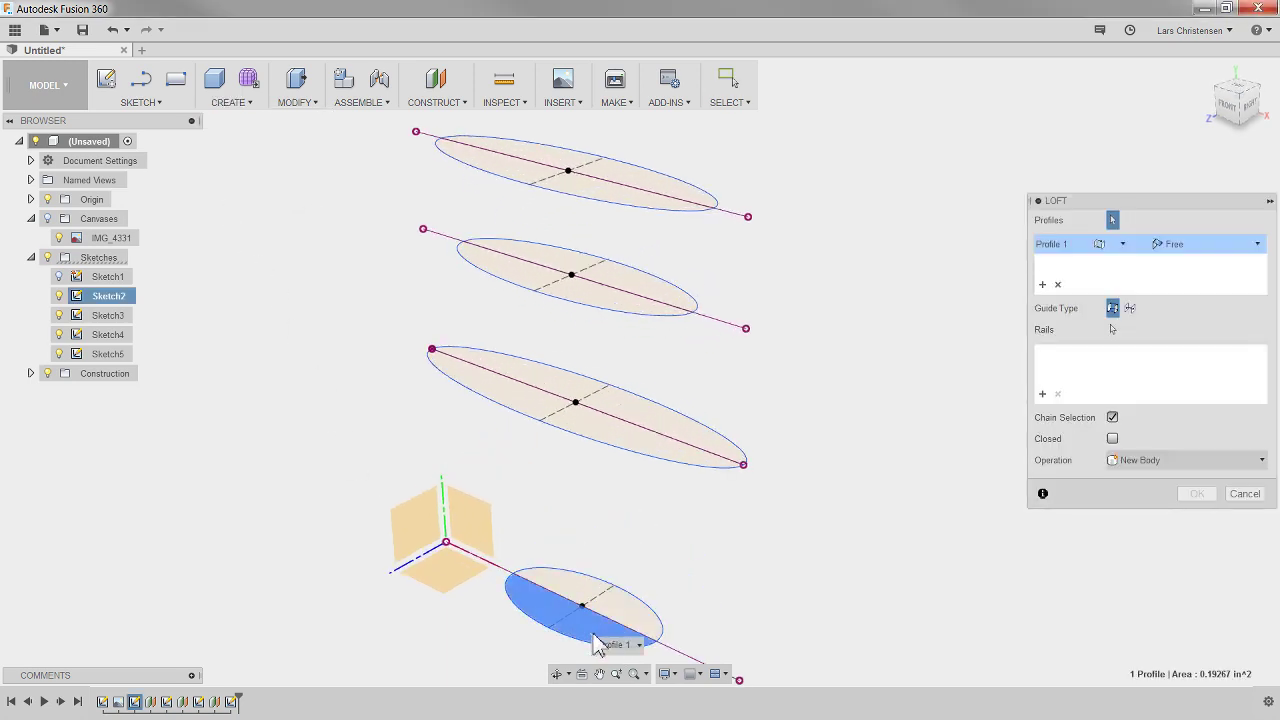
click(601, 432)
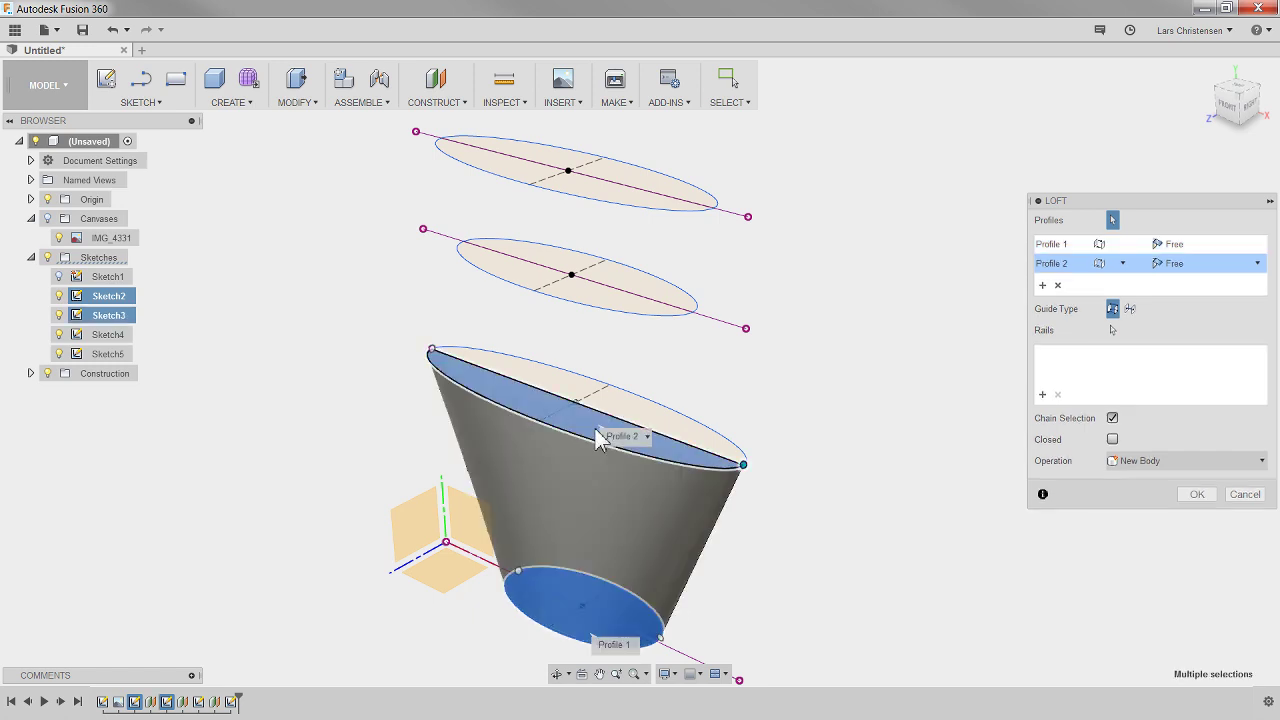
click(605, 295)
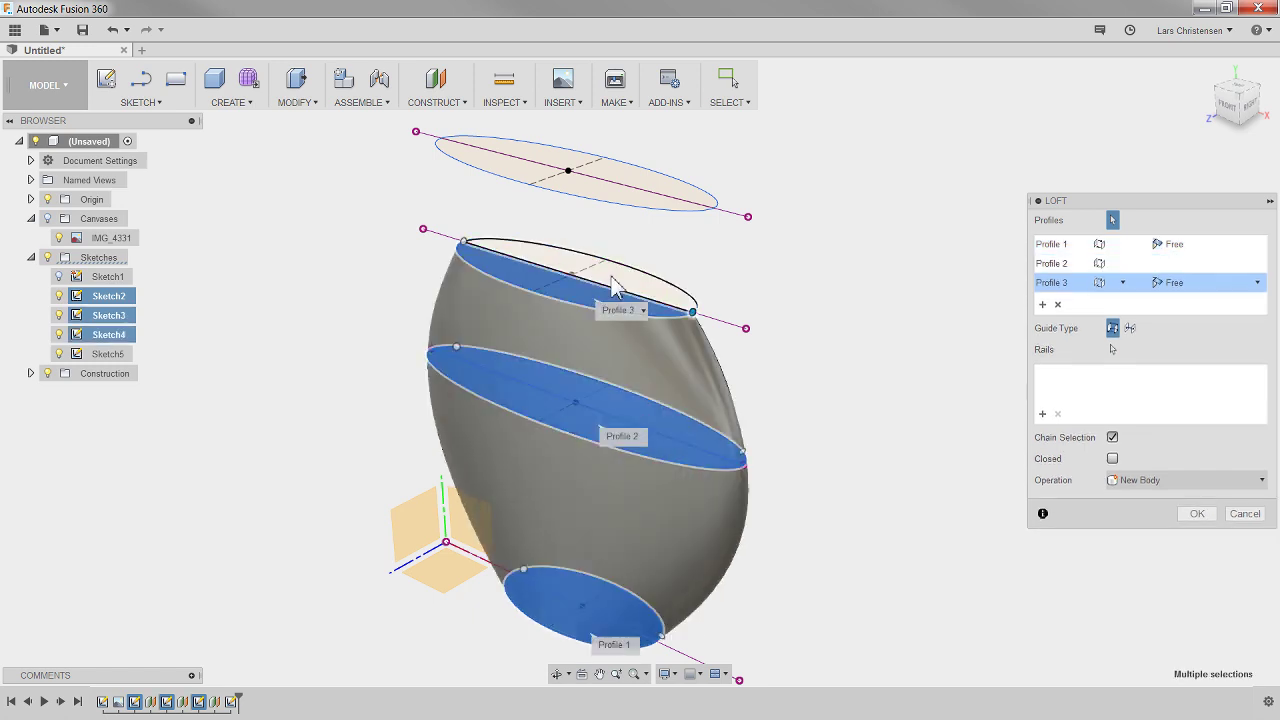
click(612, 200)
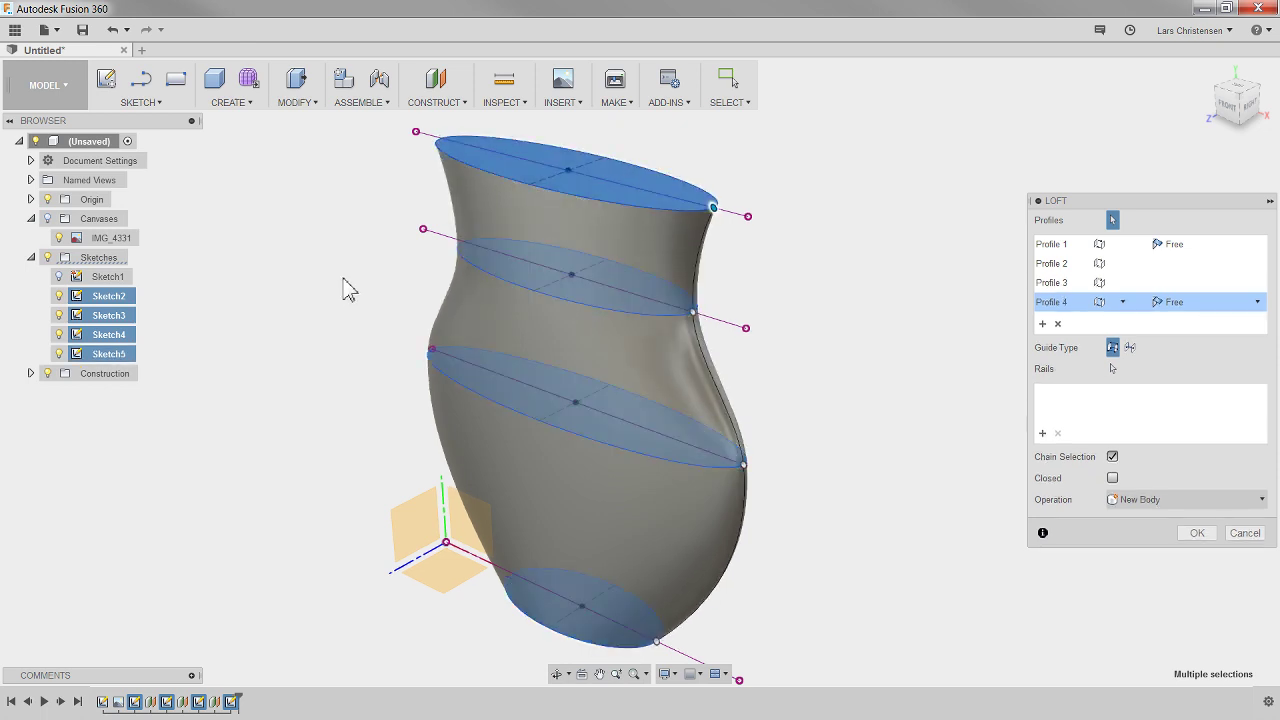
Step: Set the end condition of the loft's uppermost profile, Profile 4, to Direction
scroll(360, 305, down, 4)
scroll(689, 377, up, 3)
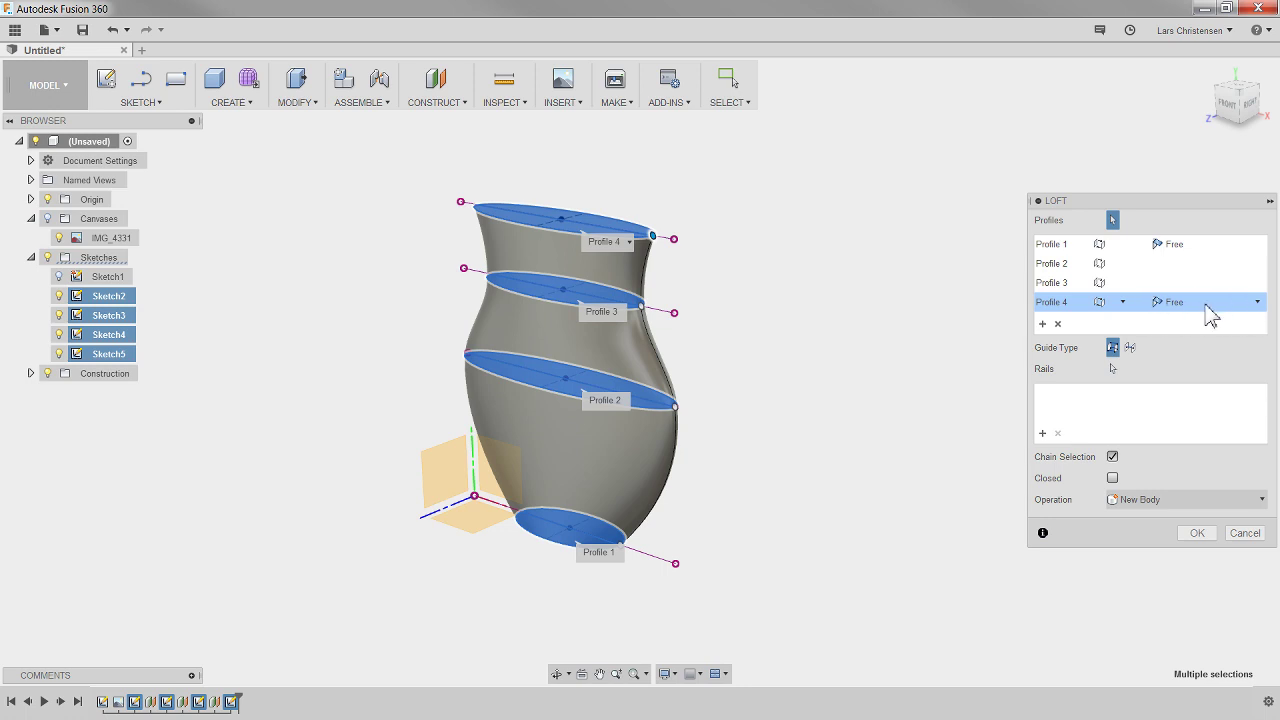
click(1238, 303)
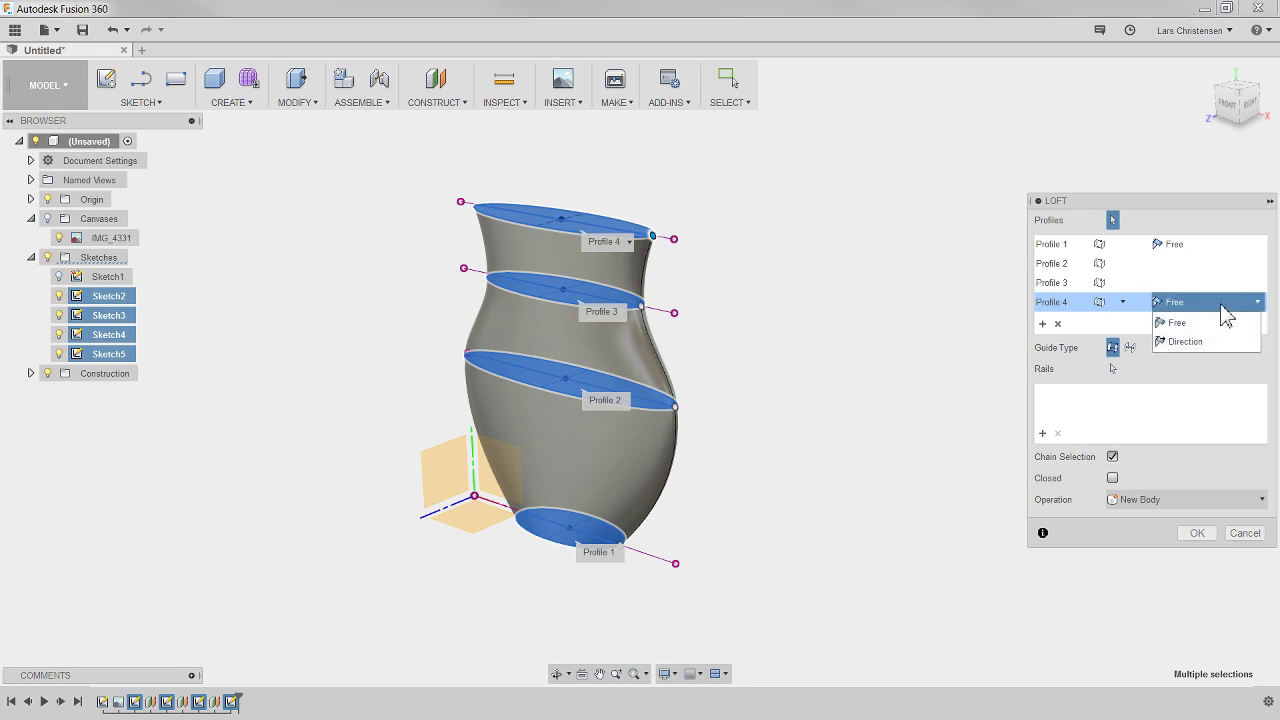
click(1186, 342)
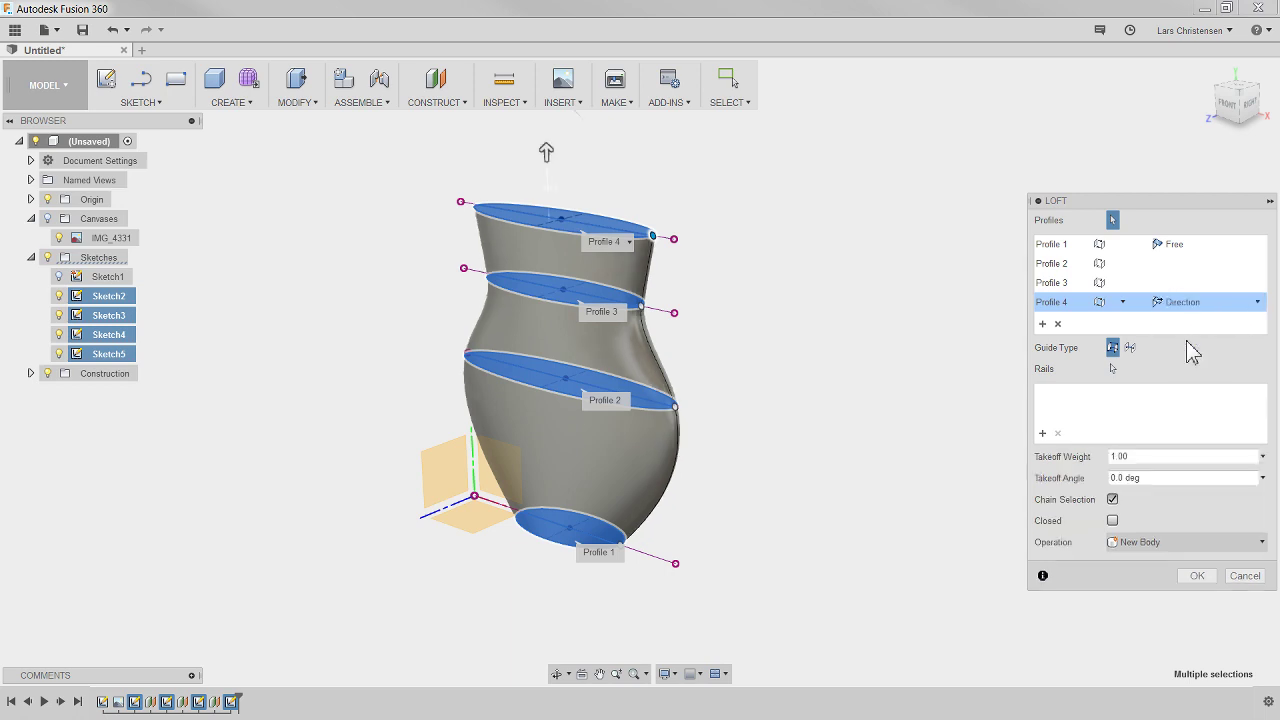
Step: Set the end condition of the loft's uppermost profile, Profile 4, back to Free
click(1212, 303)
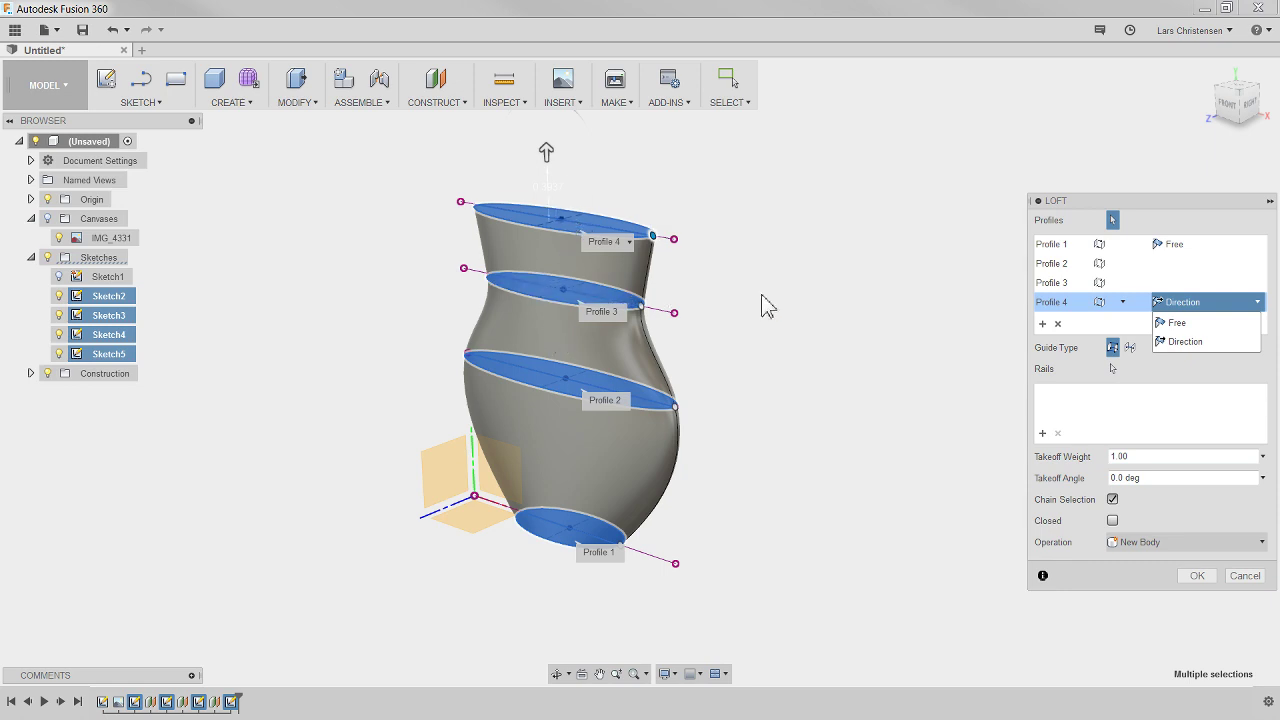
click(1178, 323)
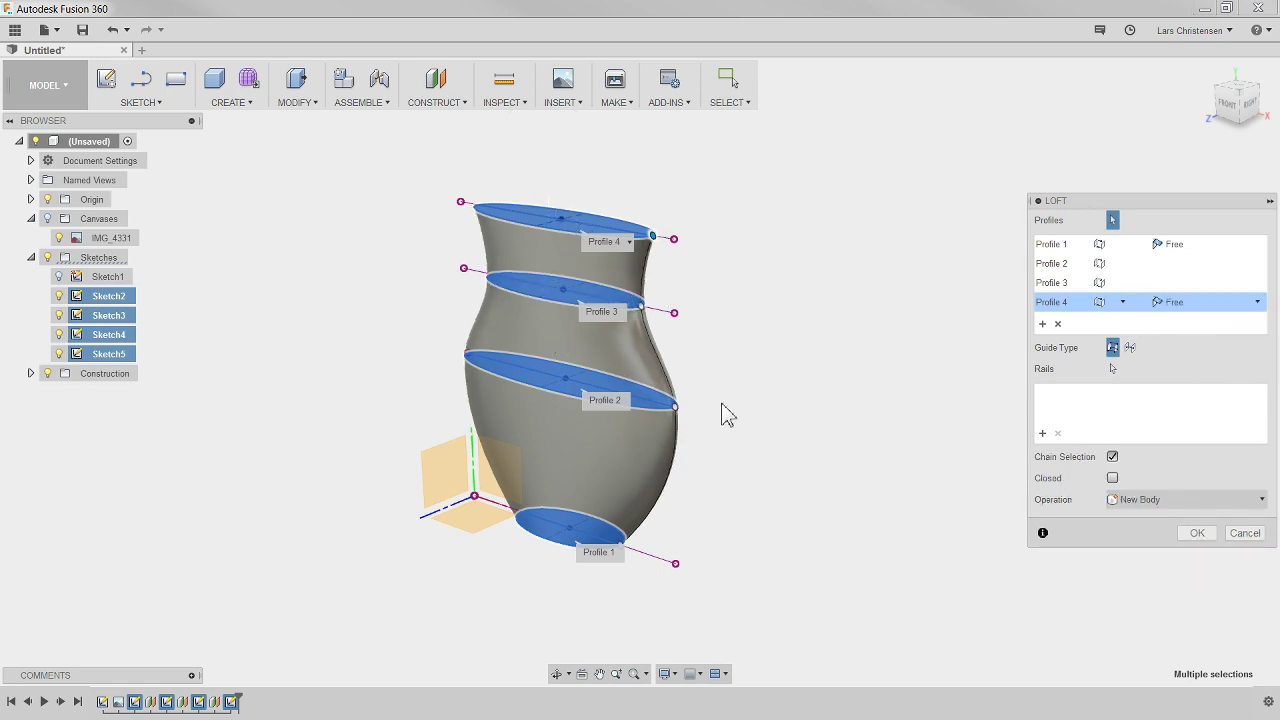
Step: Try the Direction end condition on the base profile, Profile 1, return it to Free and complete the loft
click(1256, 245)
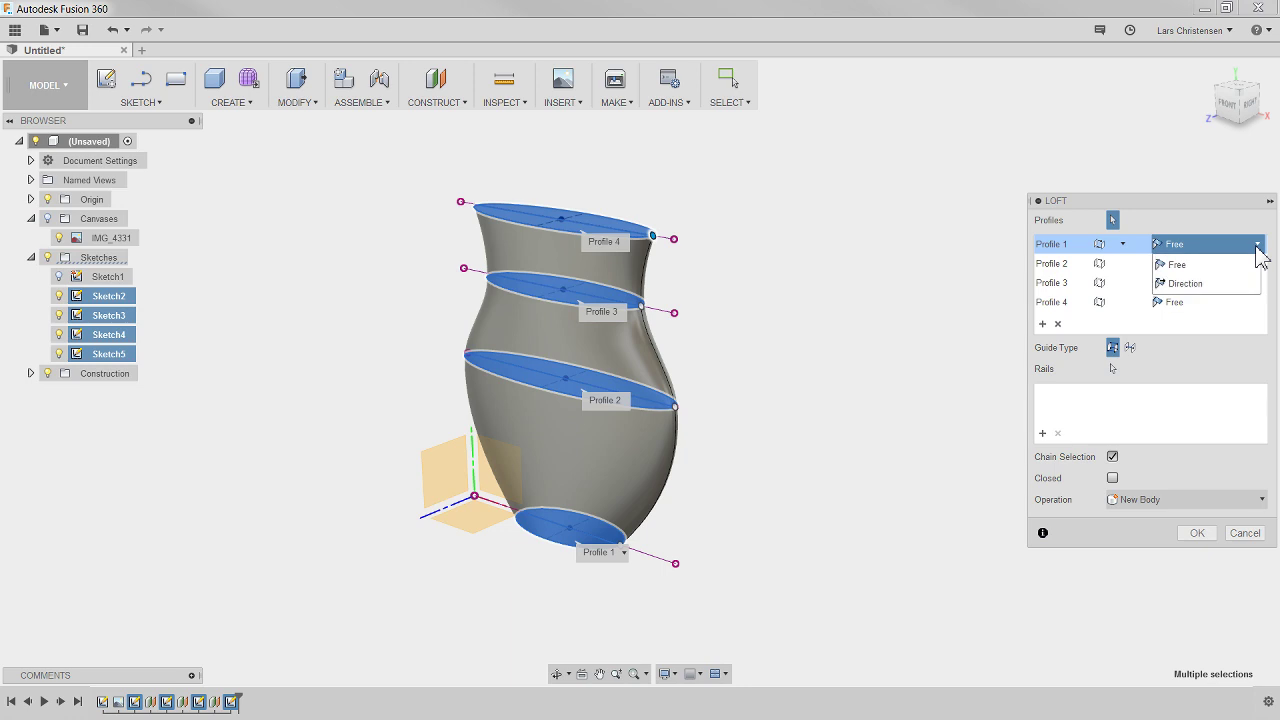
click(1180, 284)
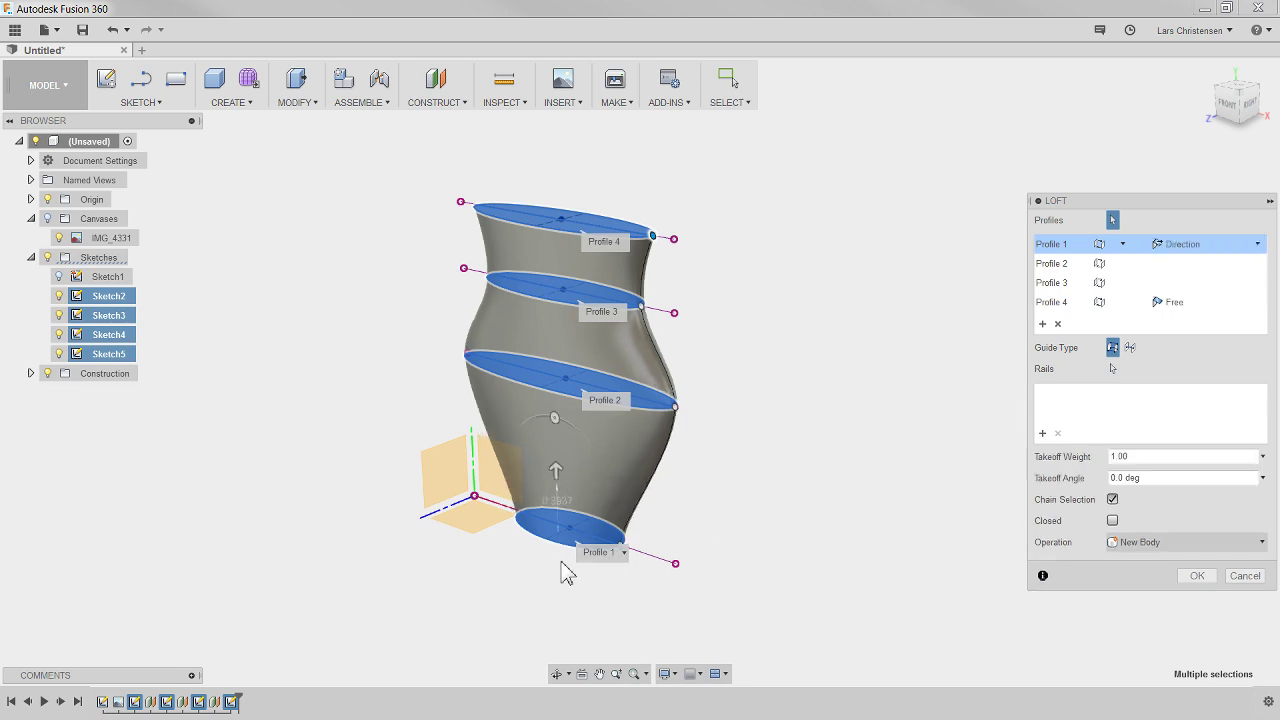
click(1234, 252)
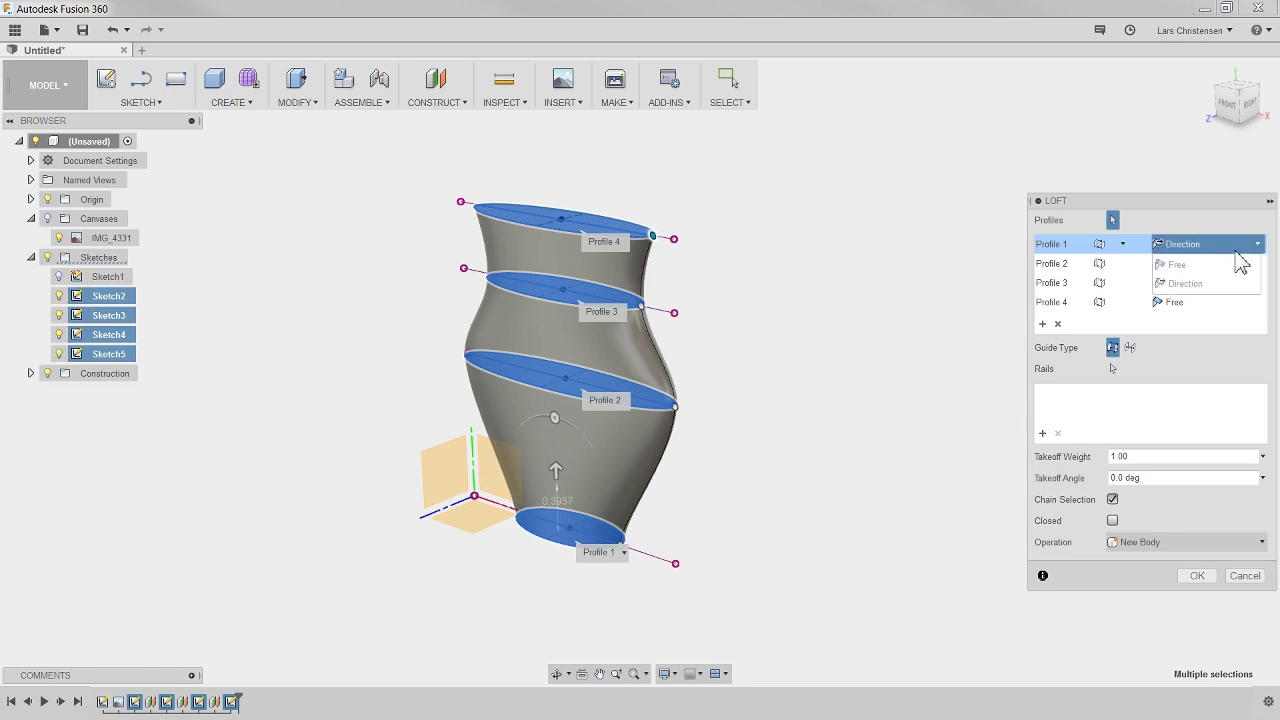
click(1180, 264)
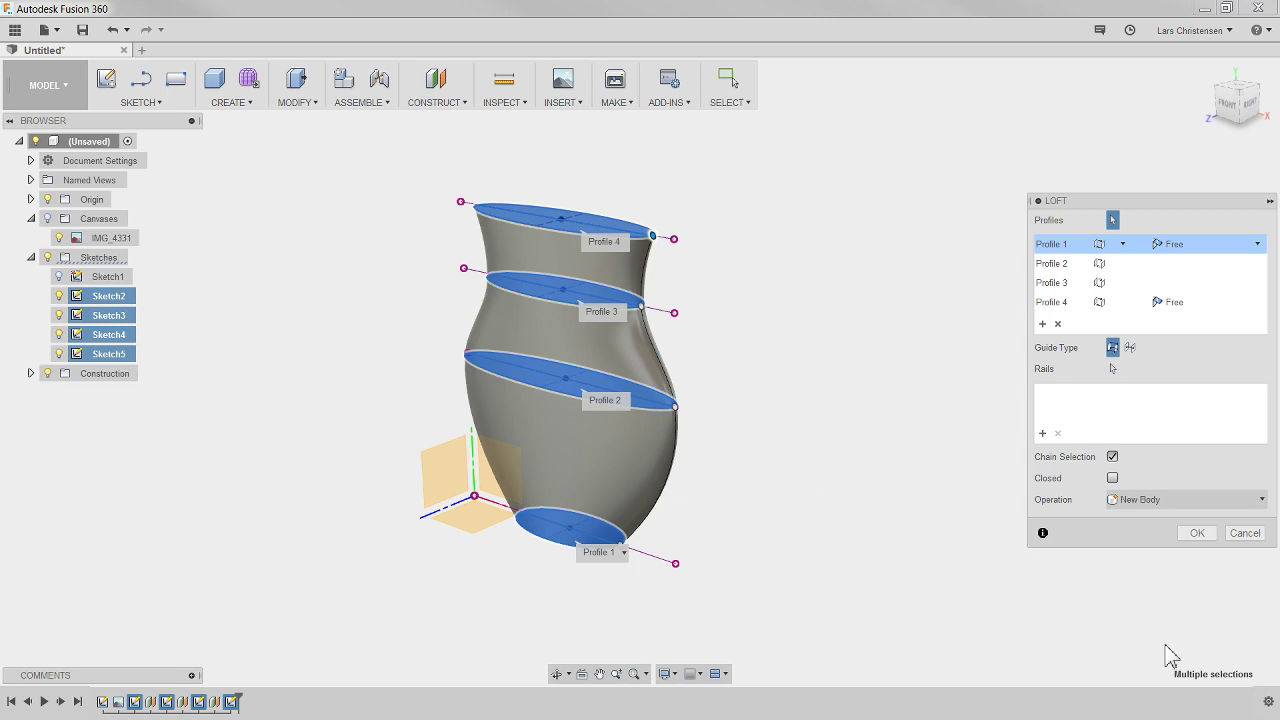
click(1200, 538)
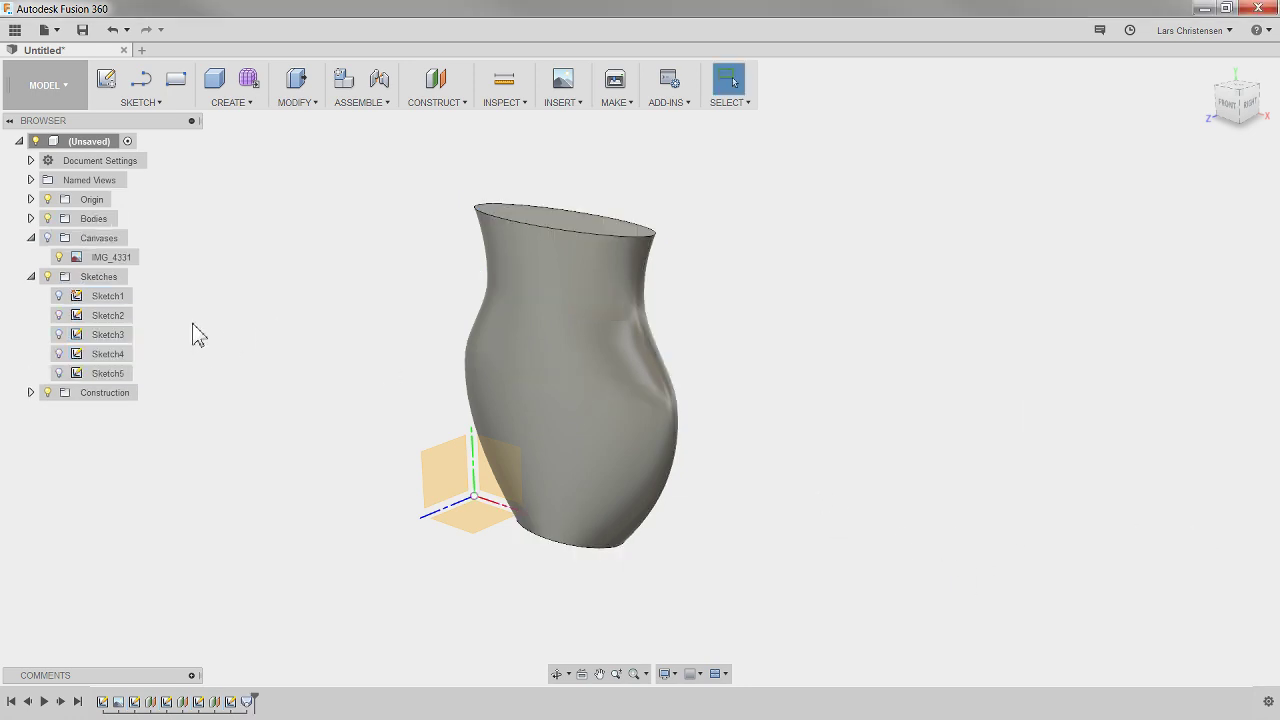
Step: Show the photo canvas again and view the lofted body against it from the front
click(47, 238)
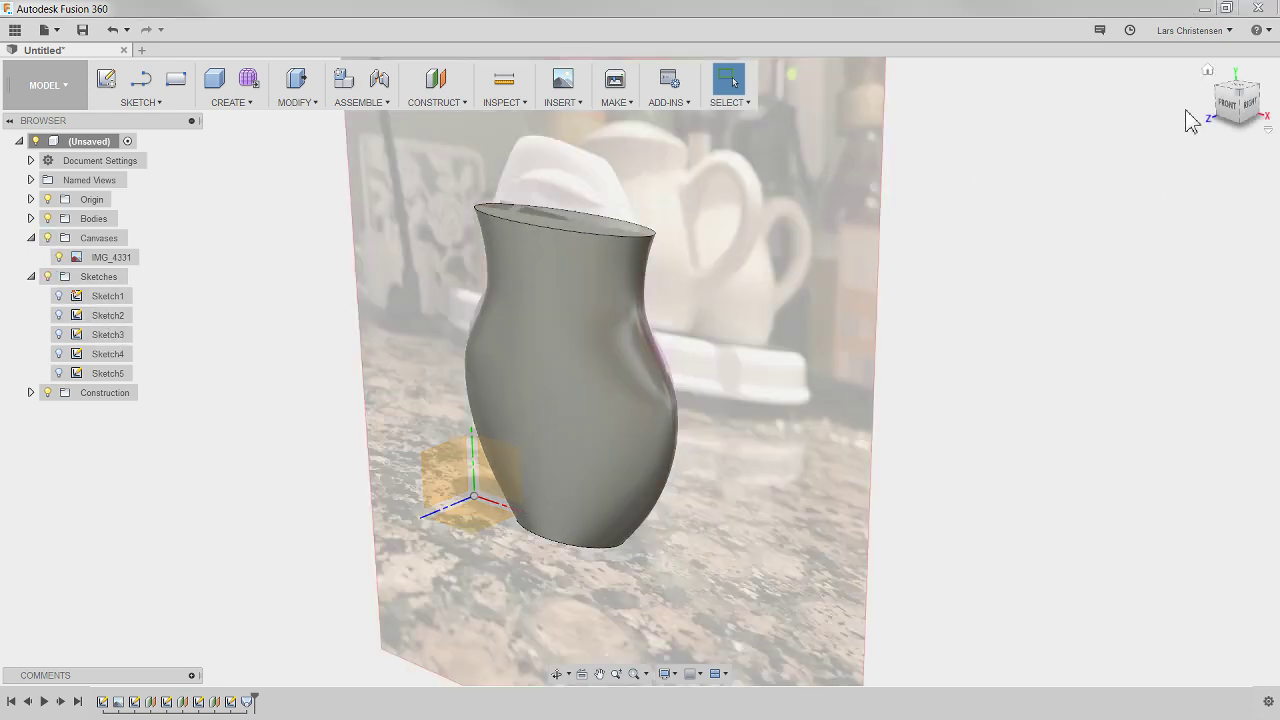
click(1229, 106)
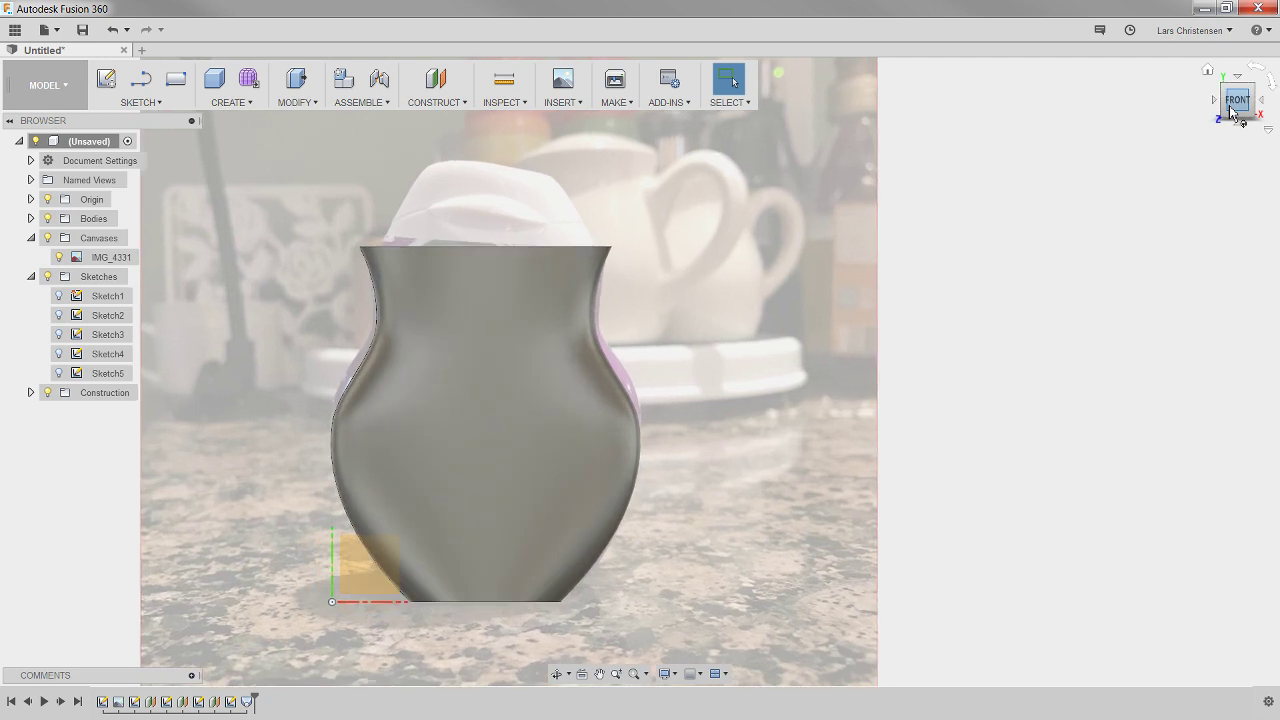
scroll(380, 632, up, 1)
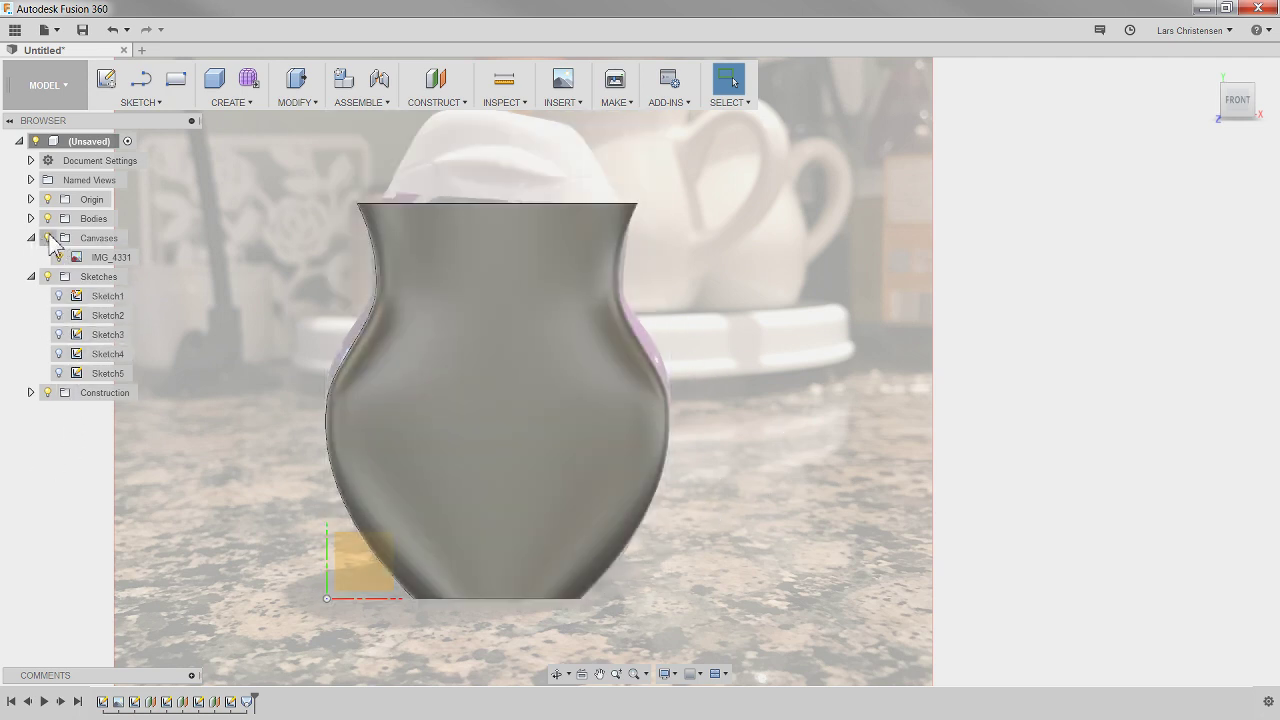
Step: Set the opacity of the lofted body, Body1, to 60% to compare it with the bottle in the photo
click(31, 219)
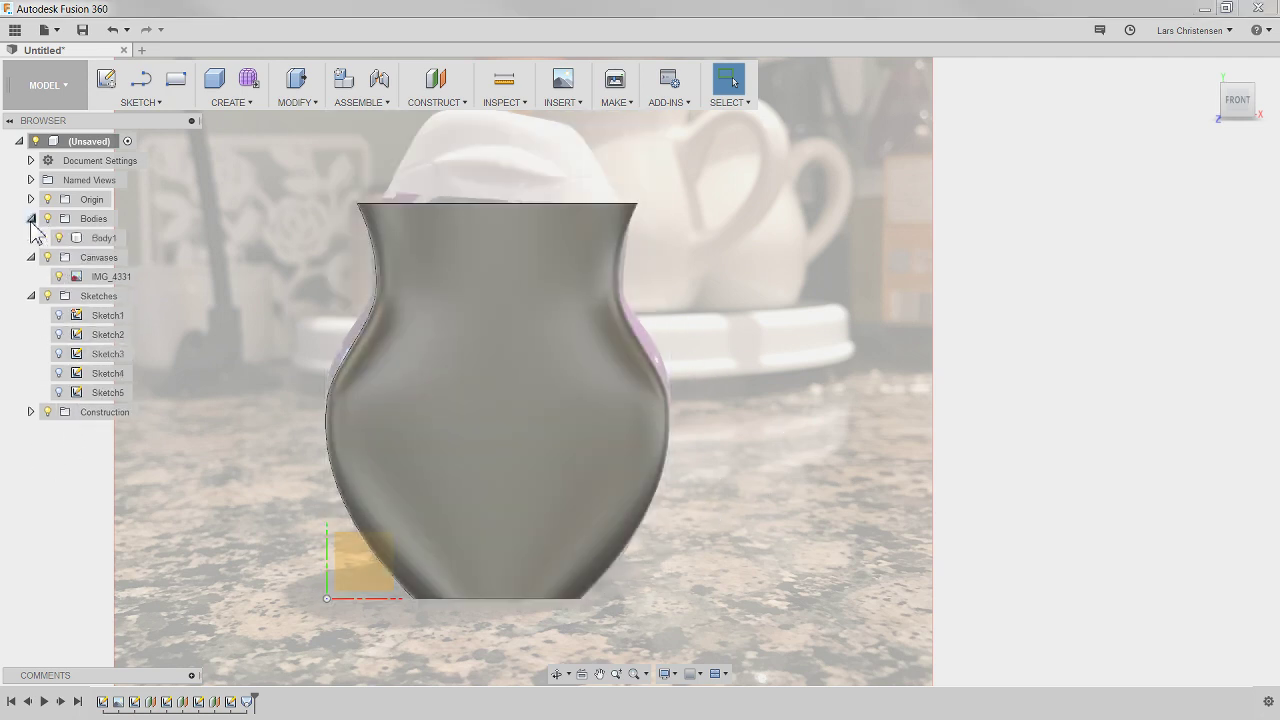
click(101, 239)
right_click(100, 241)
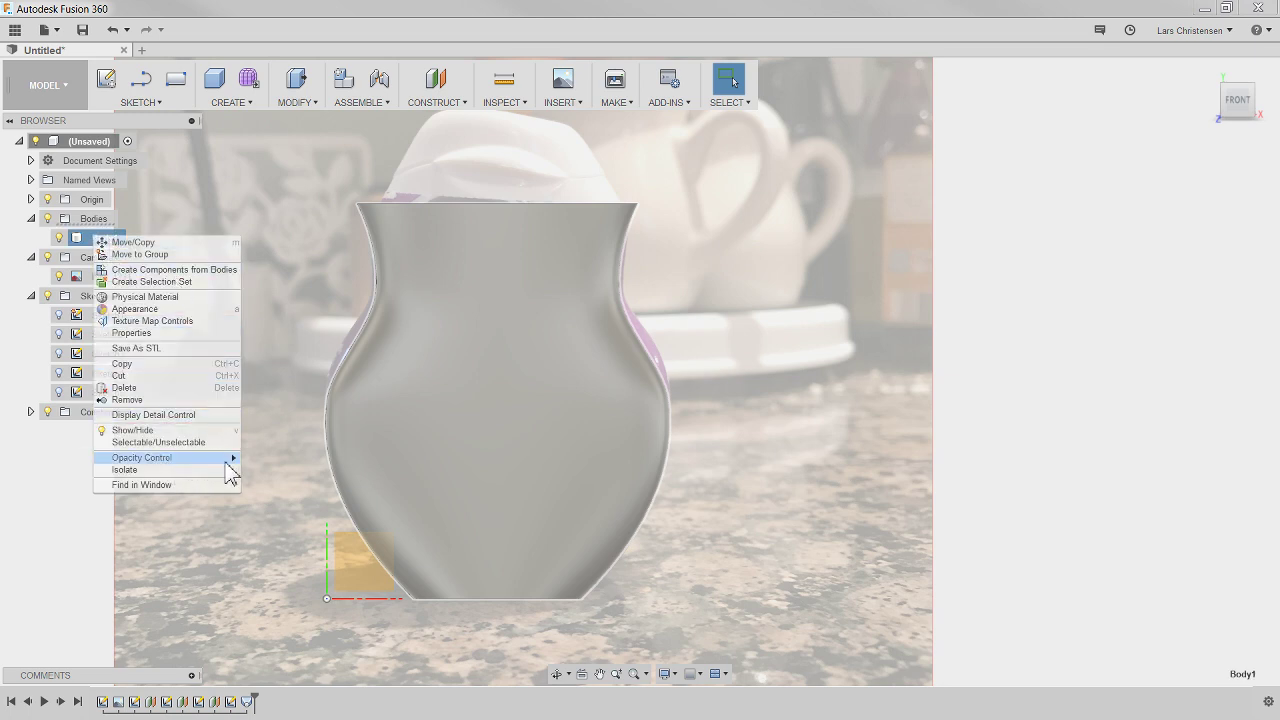
mouse_move(228, 460)
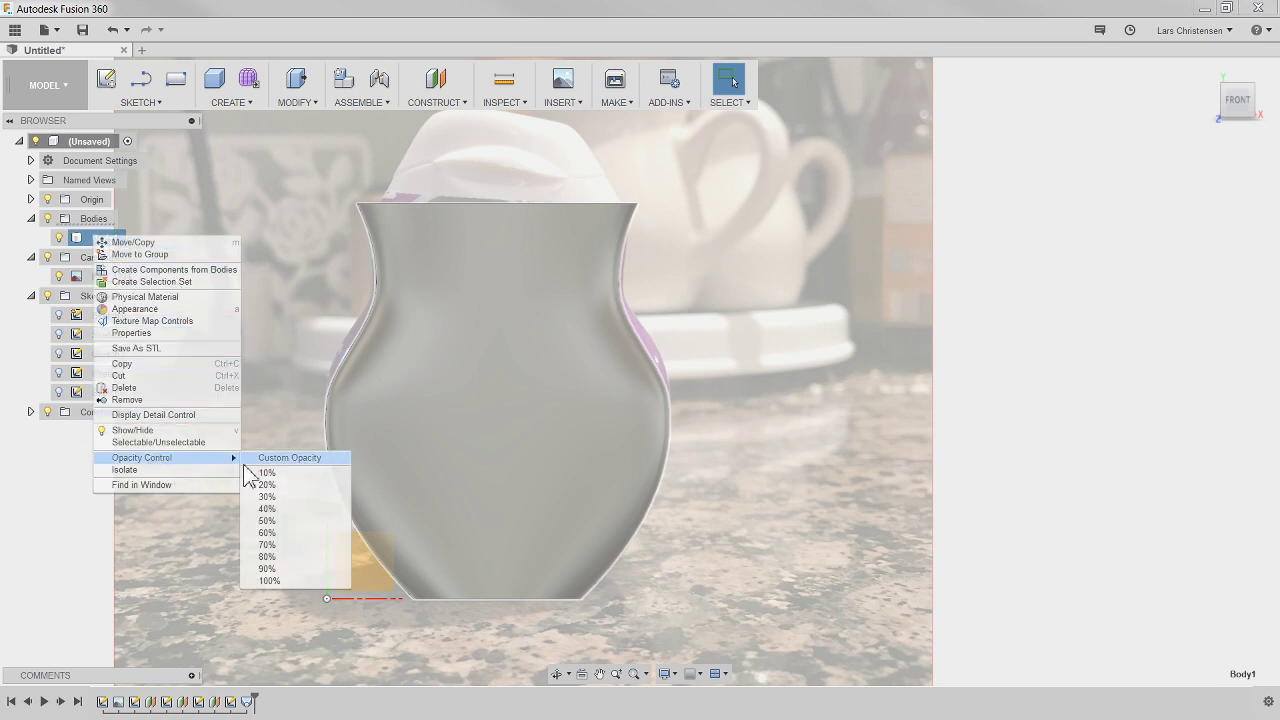
click(283, 533)
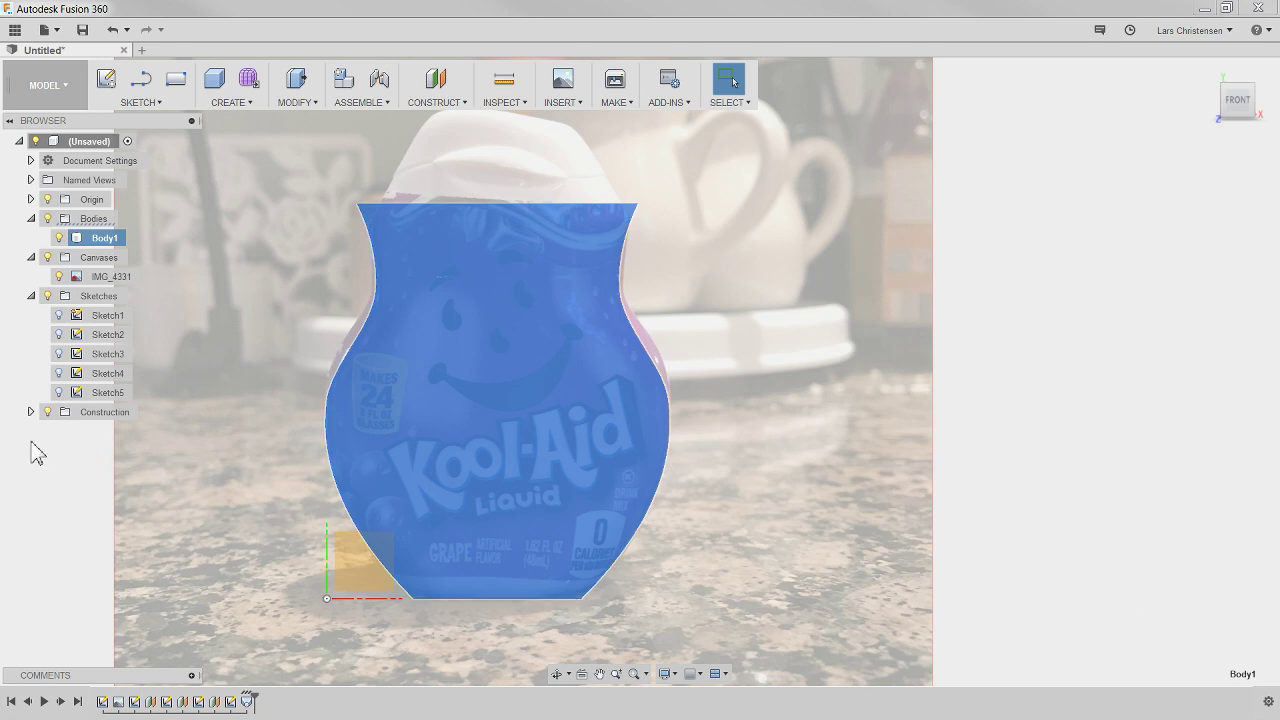
Step: Set the opacity of the lofted body back to 100%
right_click(87, 240)
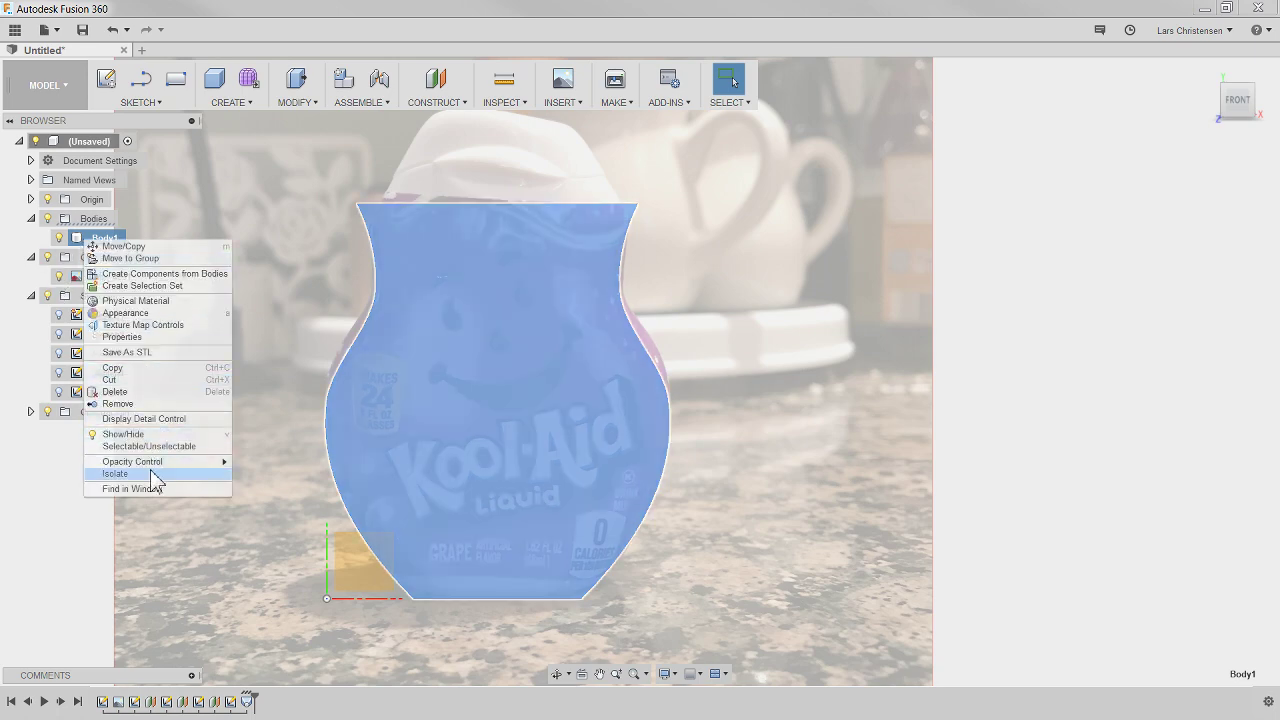
mouse_move(155, 464)
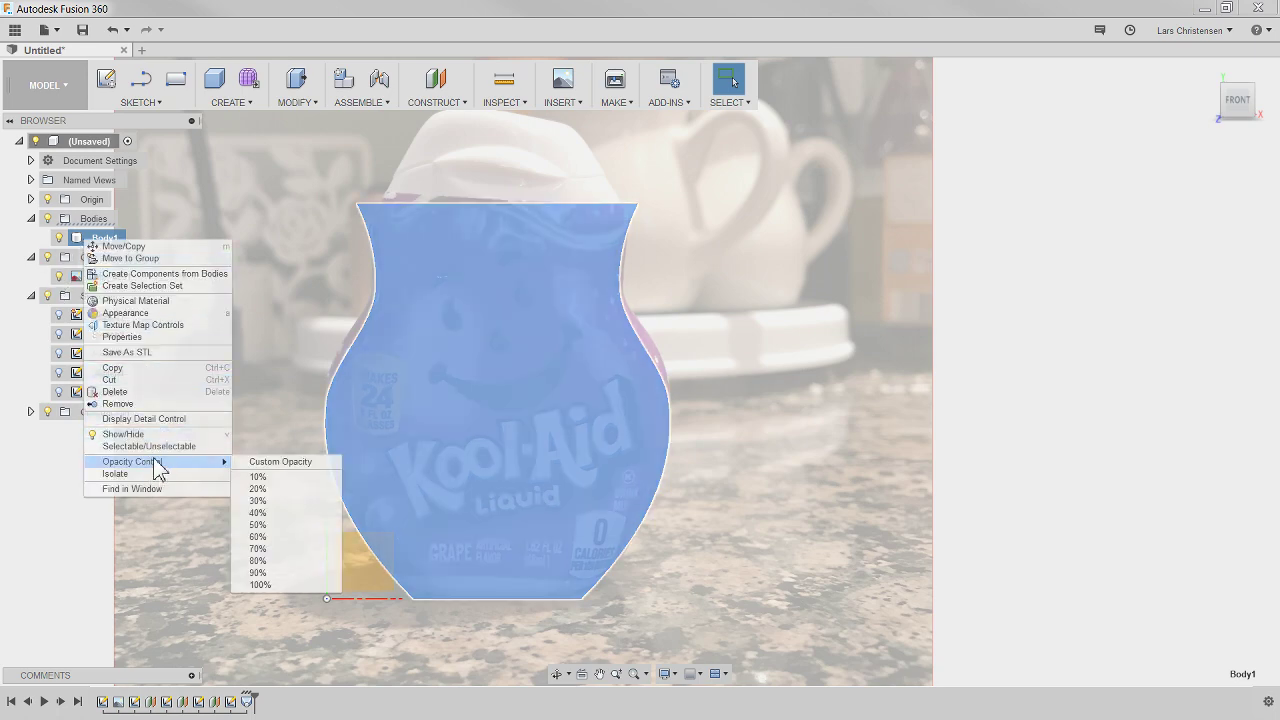
click(272, 585)
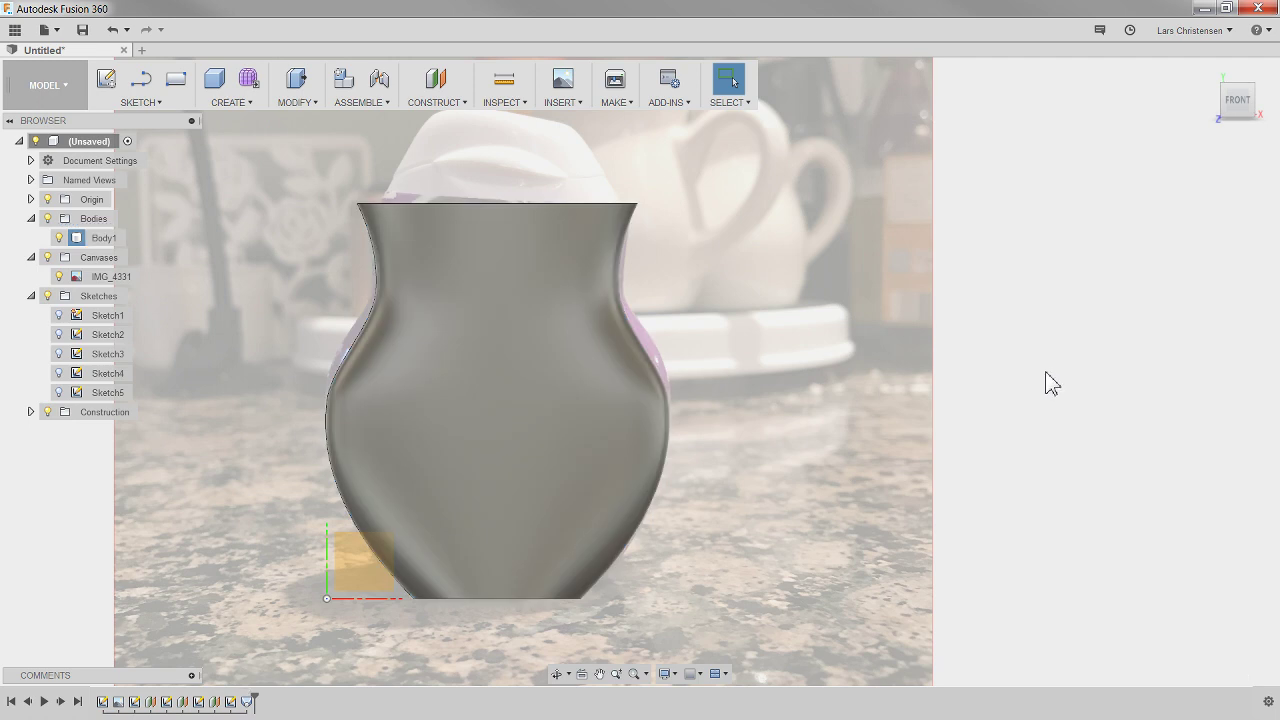
Step: Roll the timeline's history marker back and forth across the loft, leaving it just before the loft feature
scroll(900, 398, down, 2)
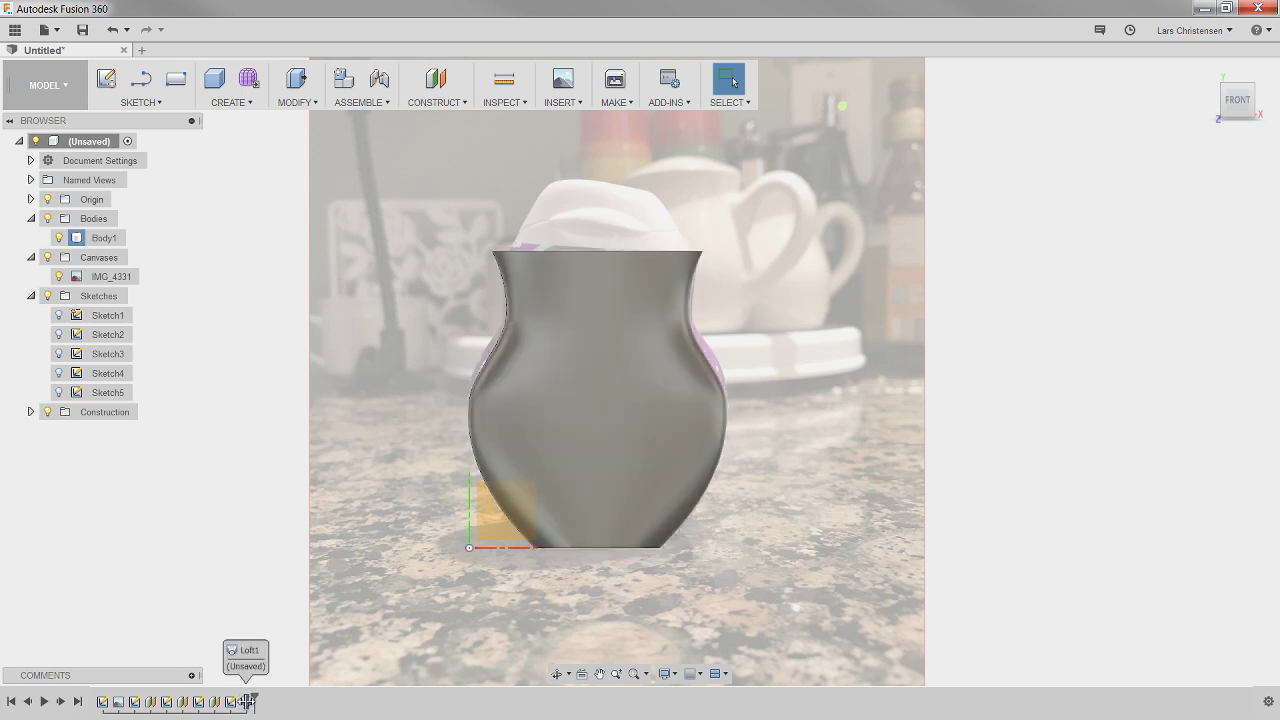
drag(247, 701, 240, 700)
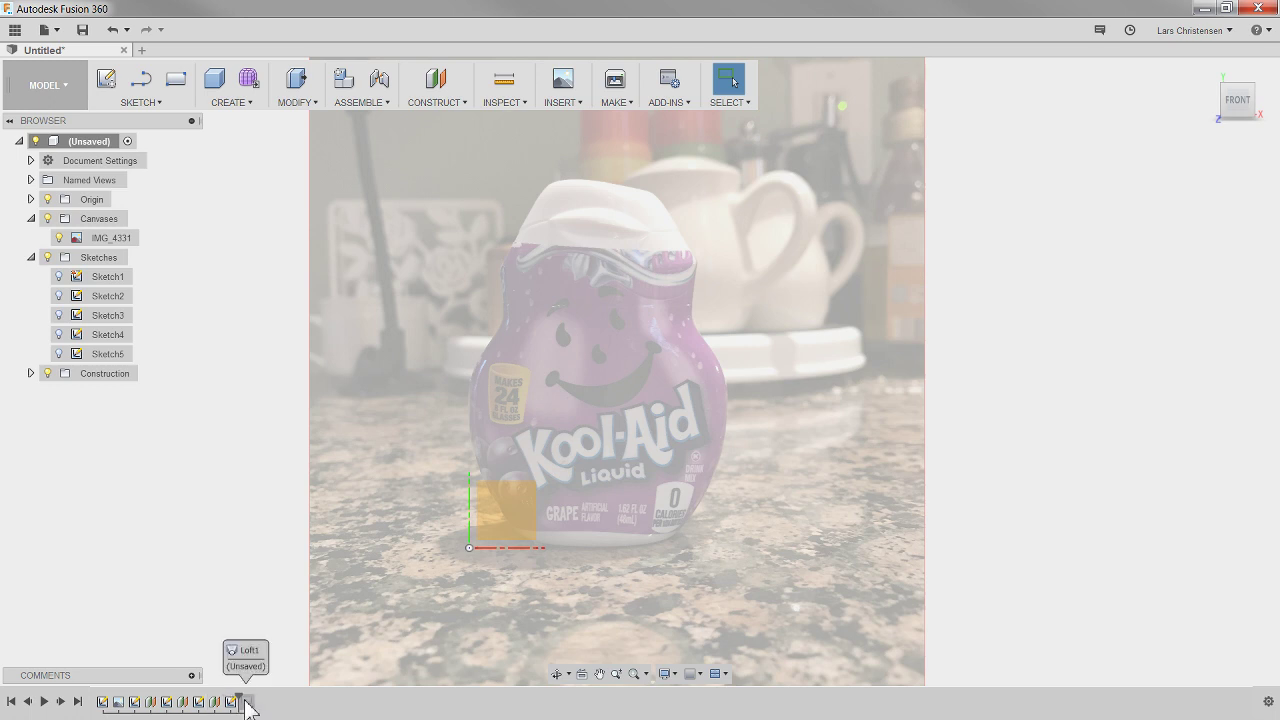
drag(242, 698, 251, 701)
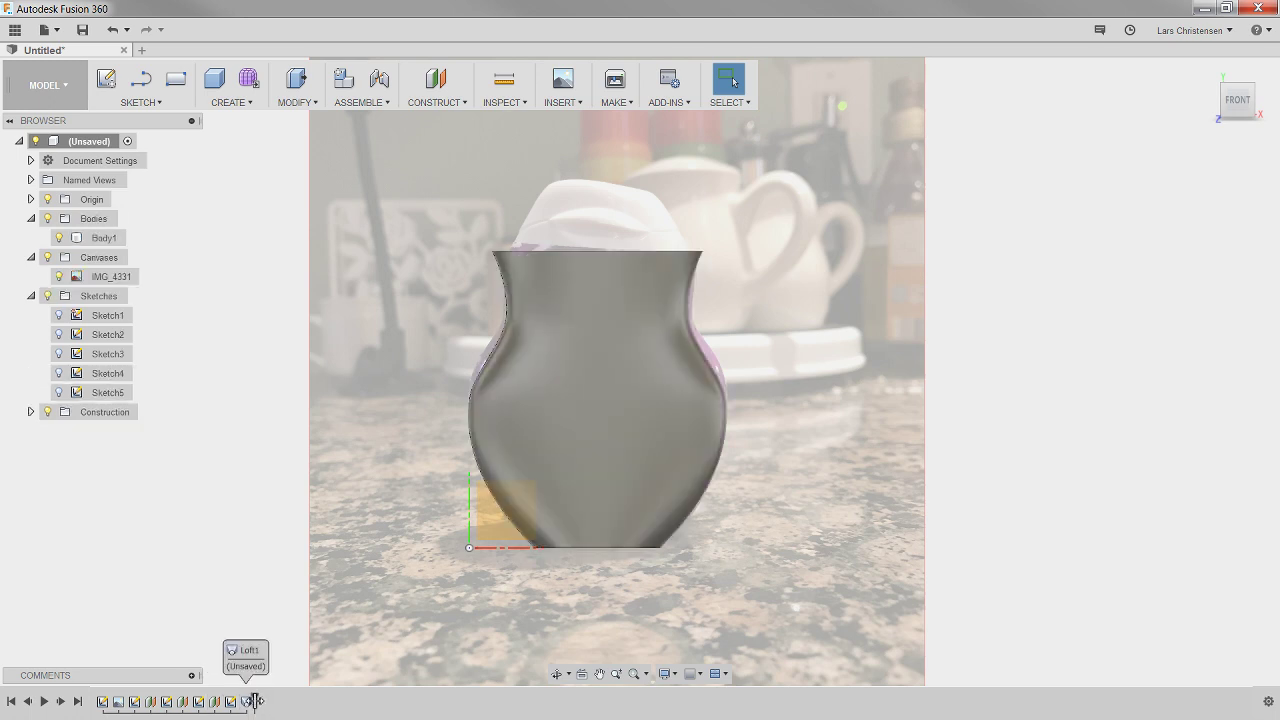
drag(249, 701, 238, 701)
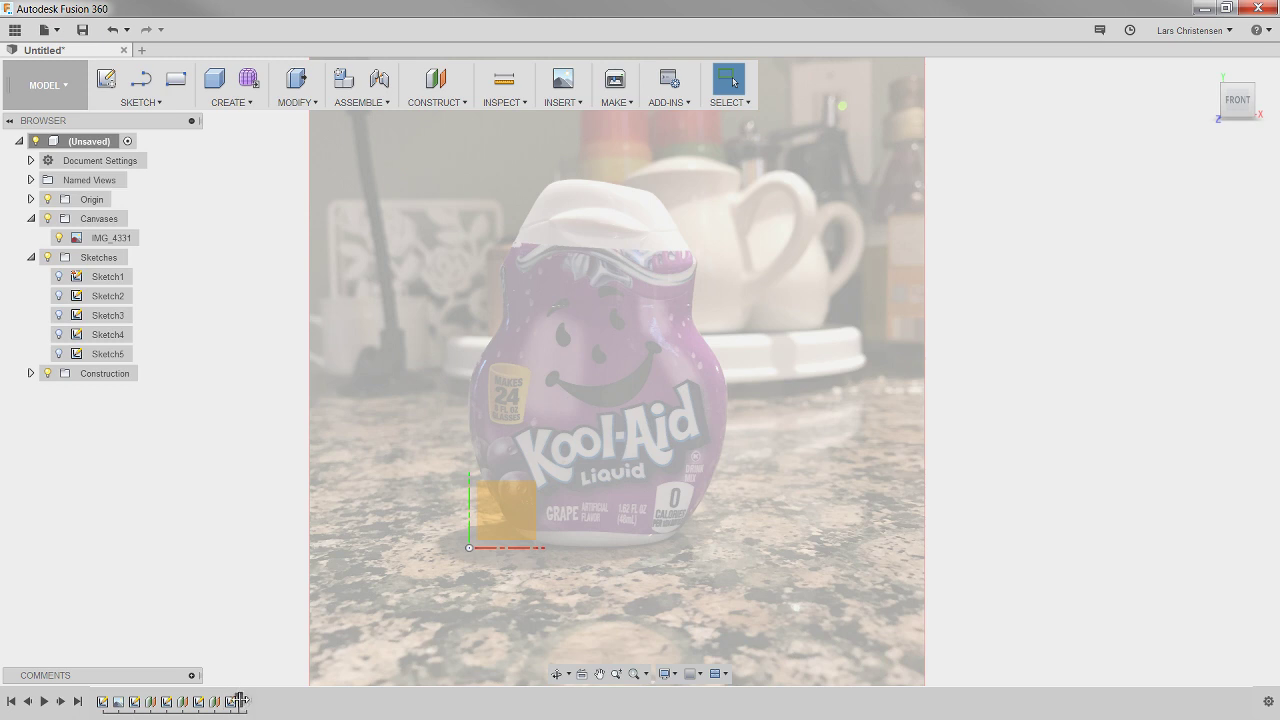
drag(256, 700, 262, 700)
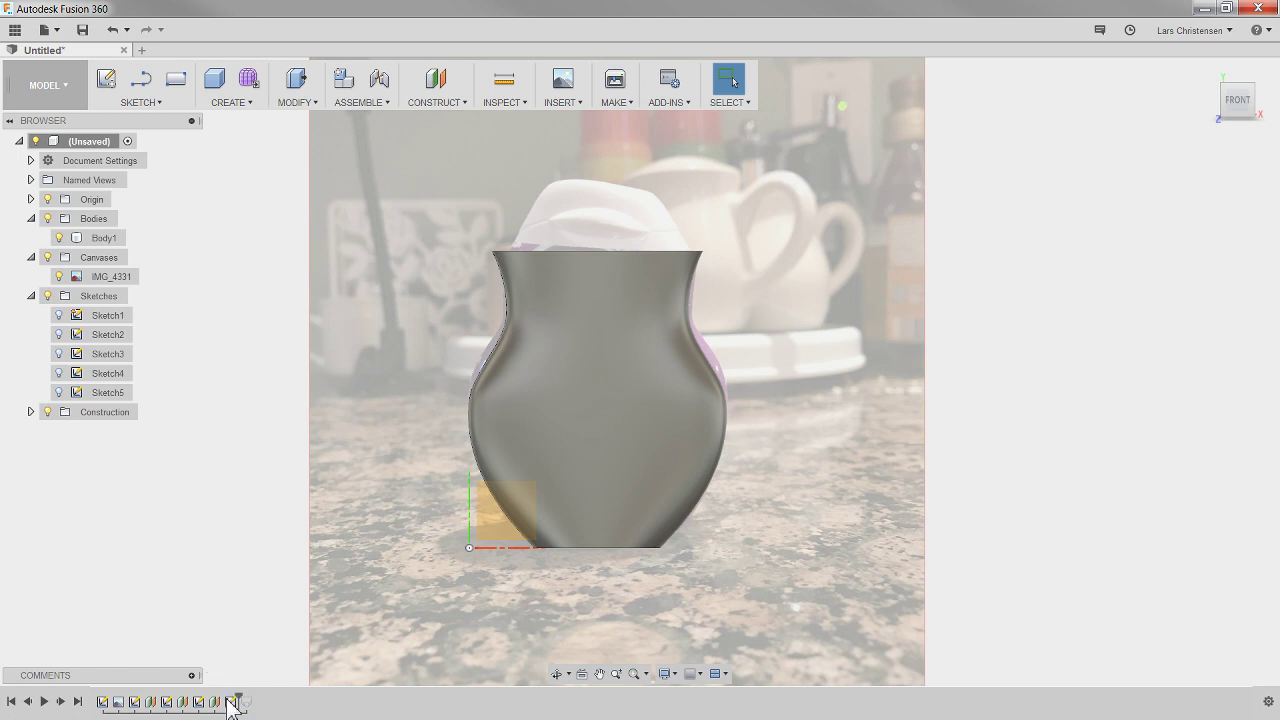
drag(228, 699, 228, 699)
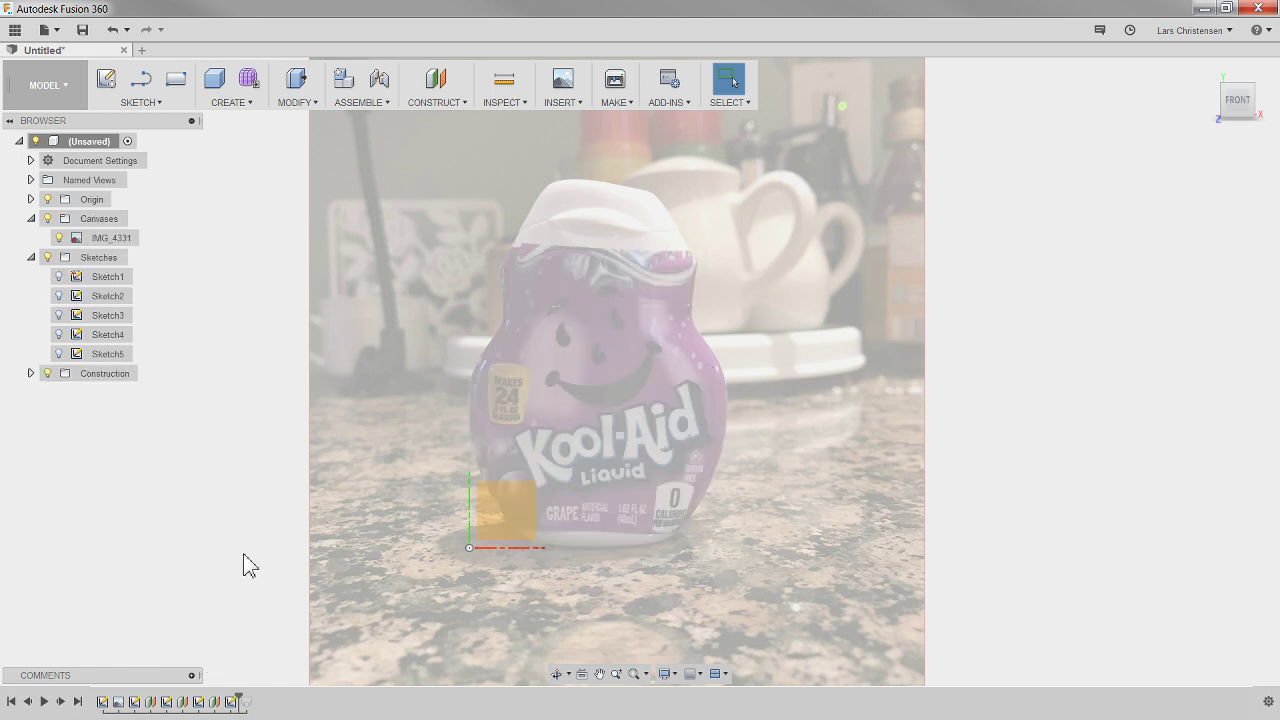
Step: Start a new sketch on the XY plane, the plane facing the photo
right_click(511, 505)
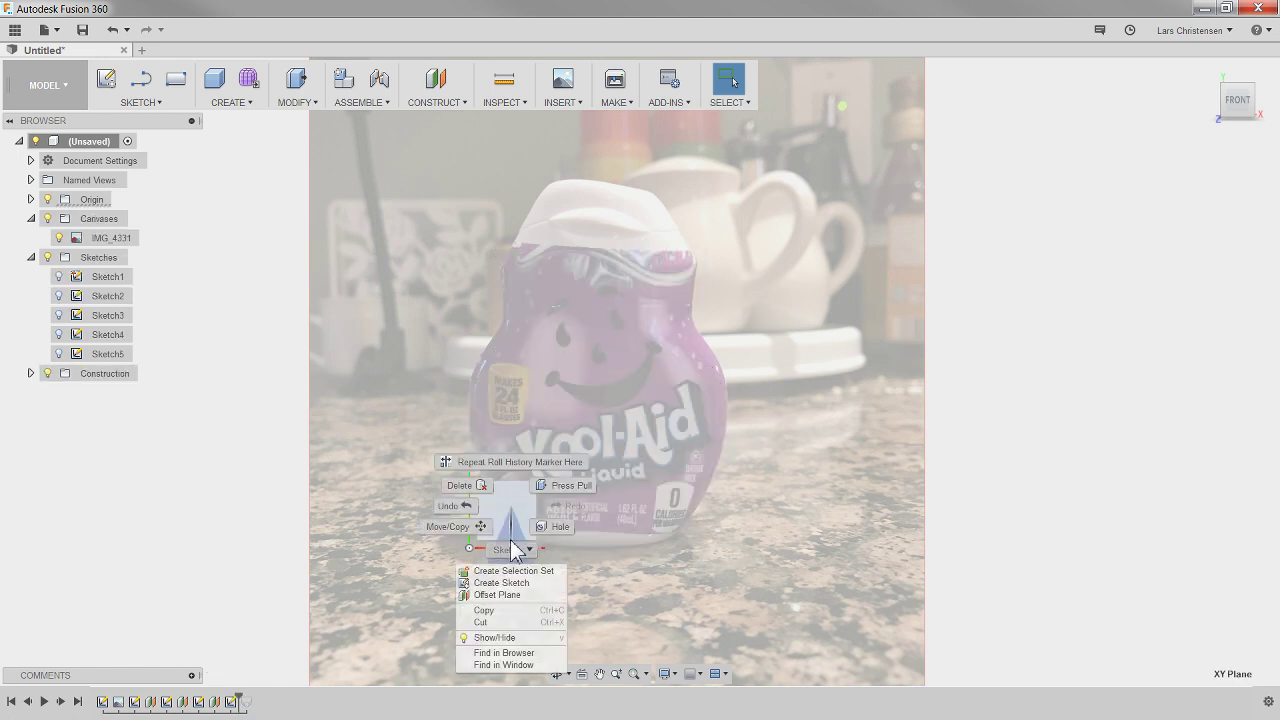
click(519, 583)
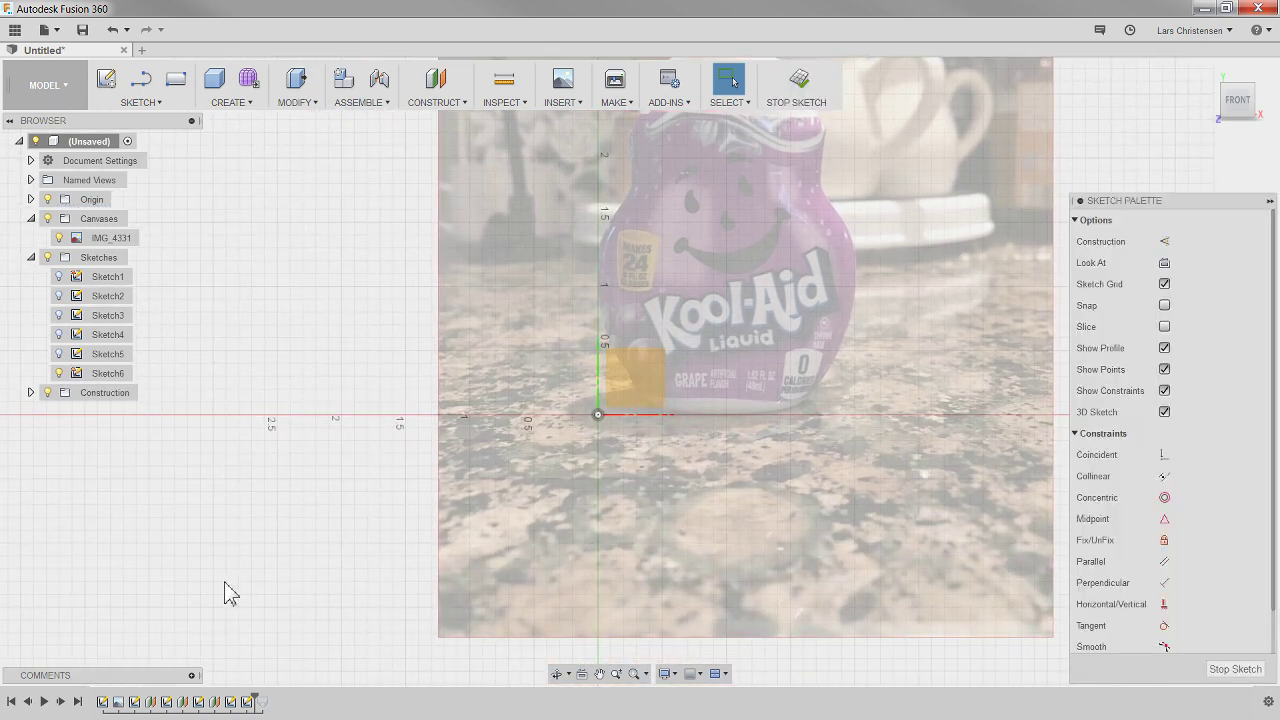
Step: Sketch a four-point spline following the bottle's right-hand contour from the base, around the belly and waist, up to the neck
scroll(590, 470, up, 2)
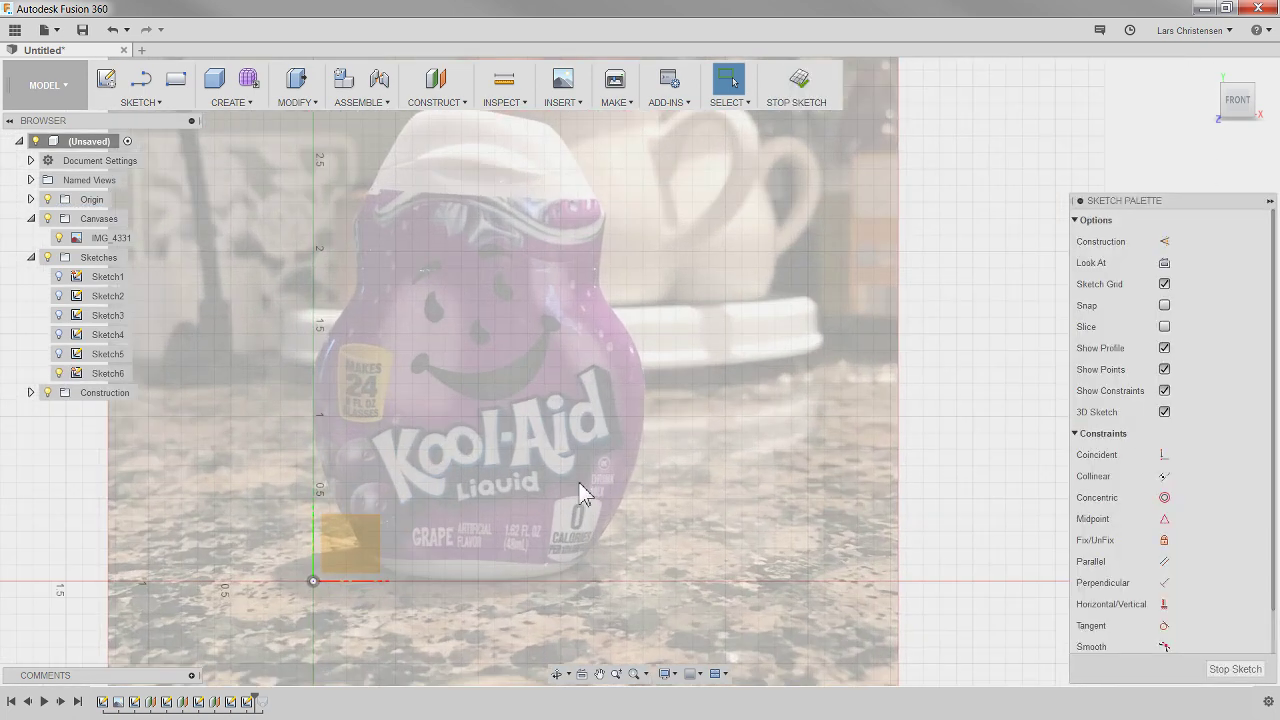
click(150, 100)
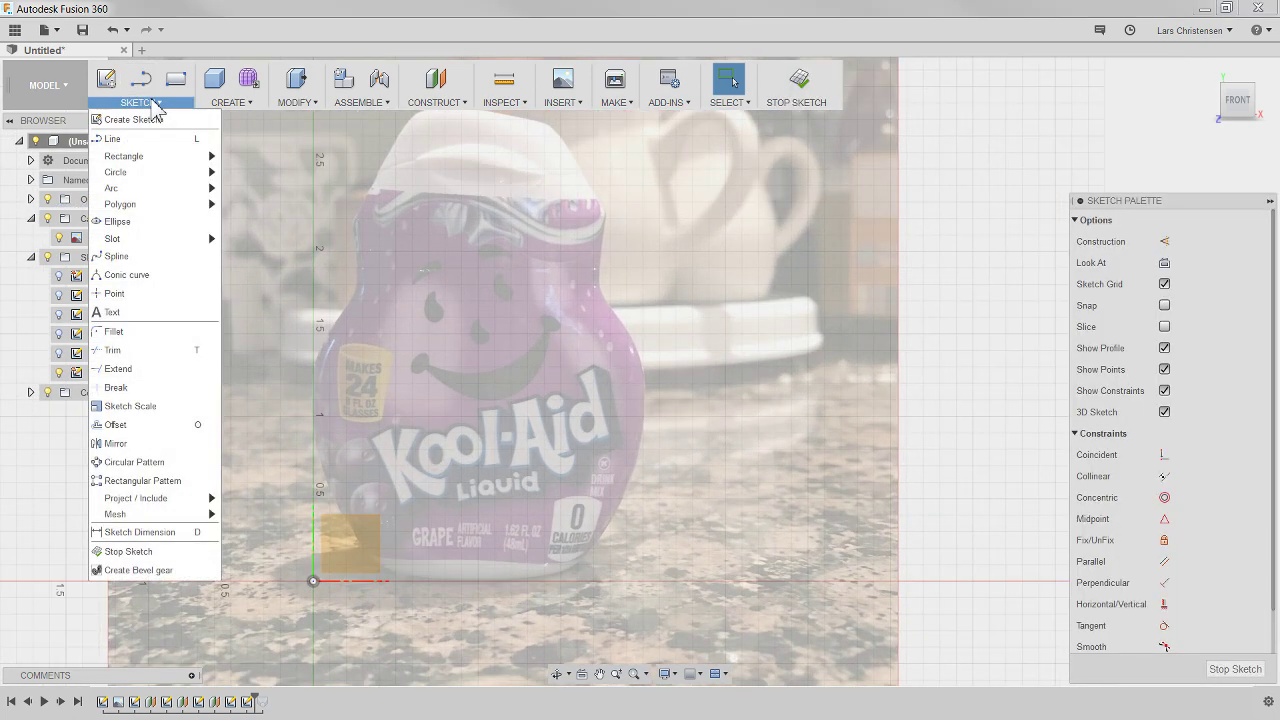
click(120, 260)
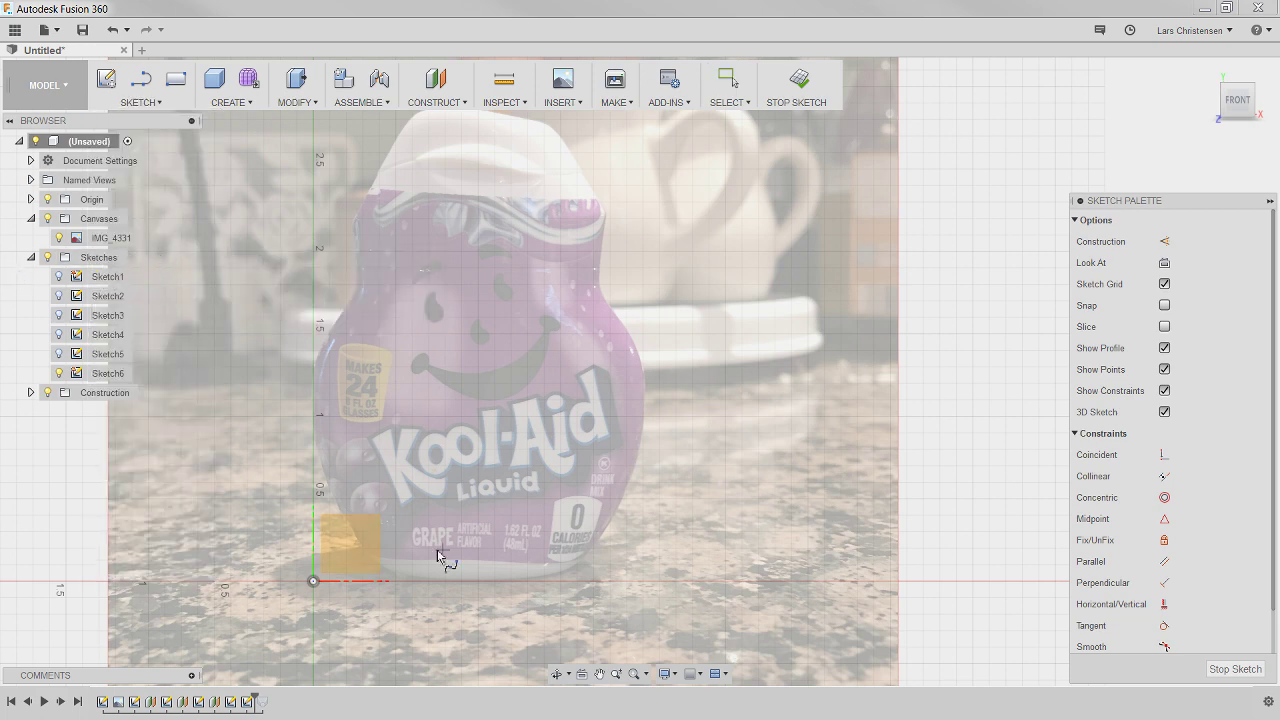
click(585, 568)
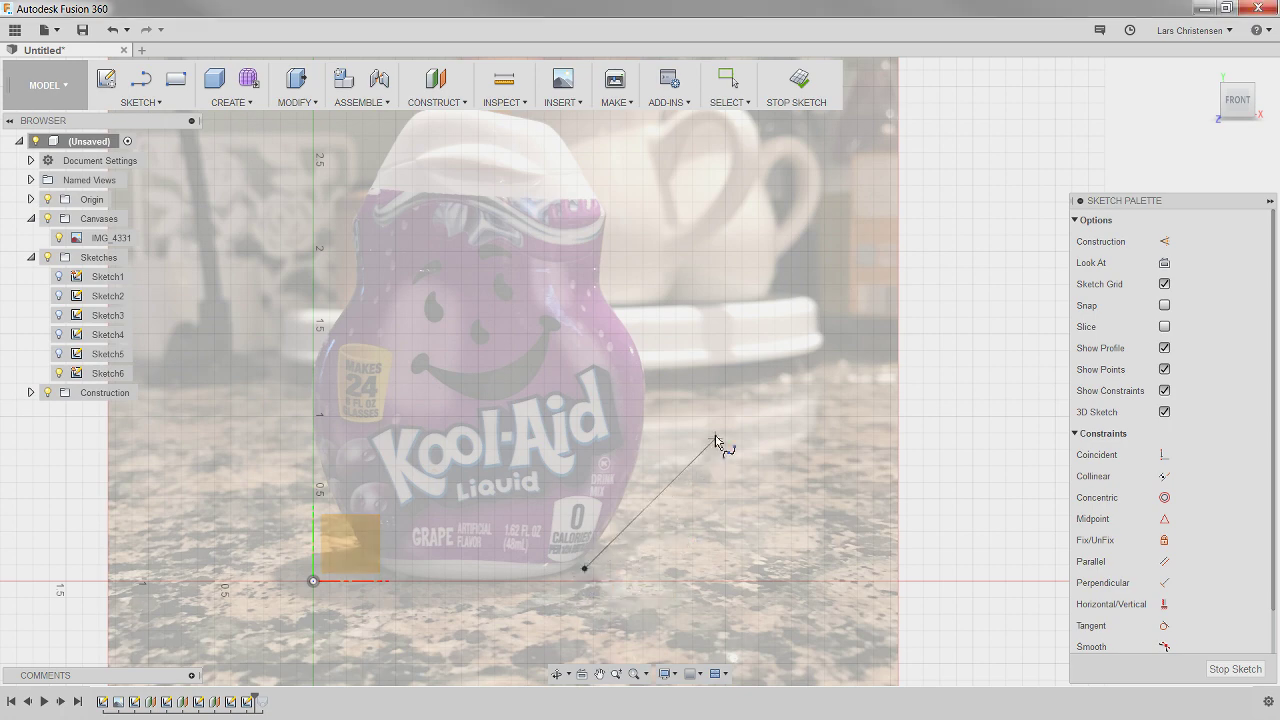
click(660, 415)
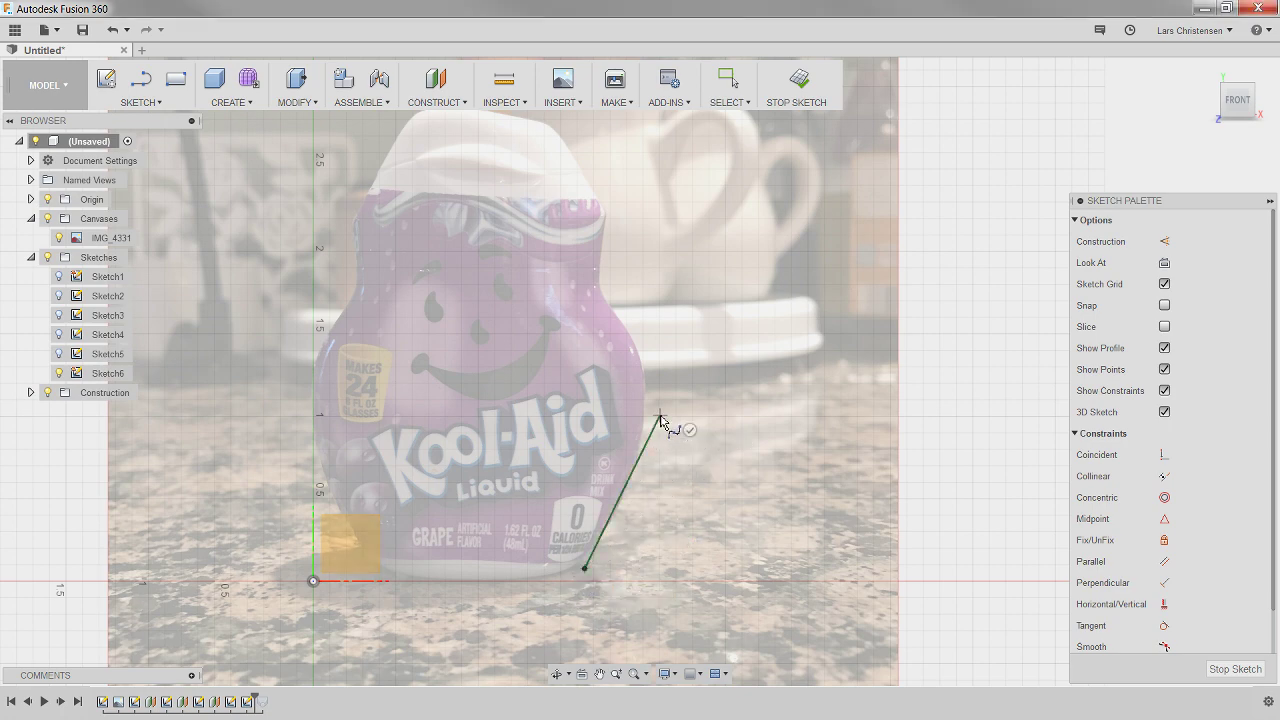
click(609, 284)
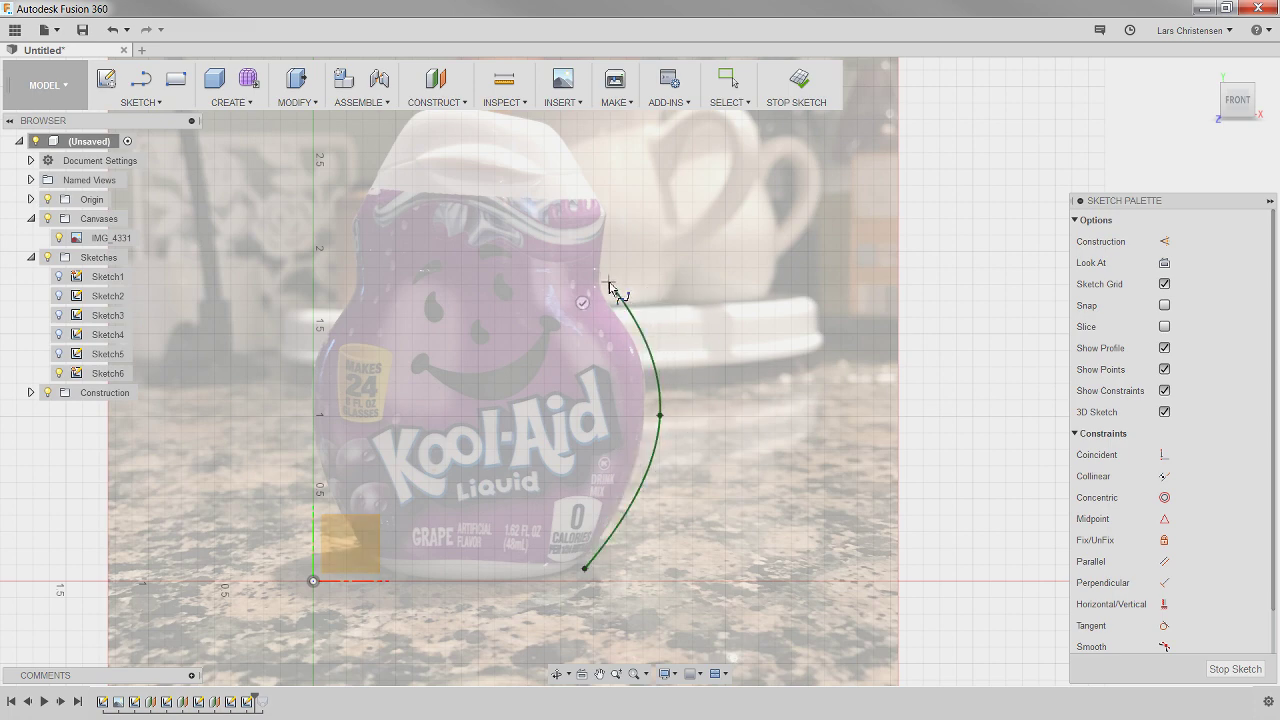
click(619, 207)
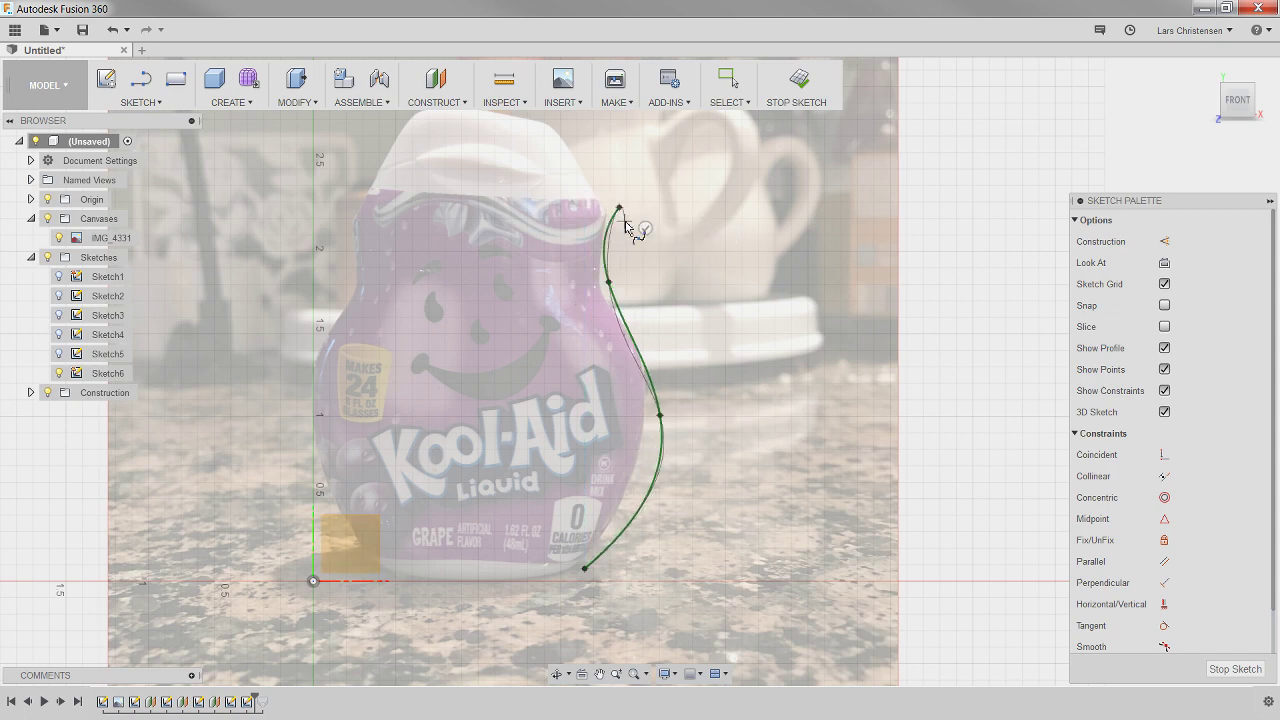
click(646, 230)
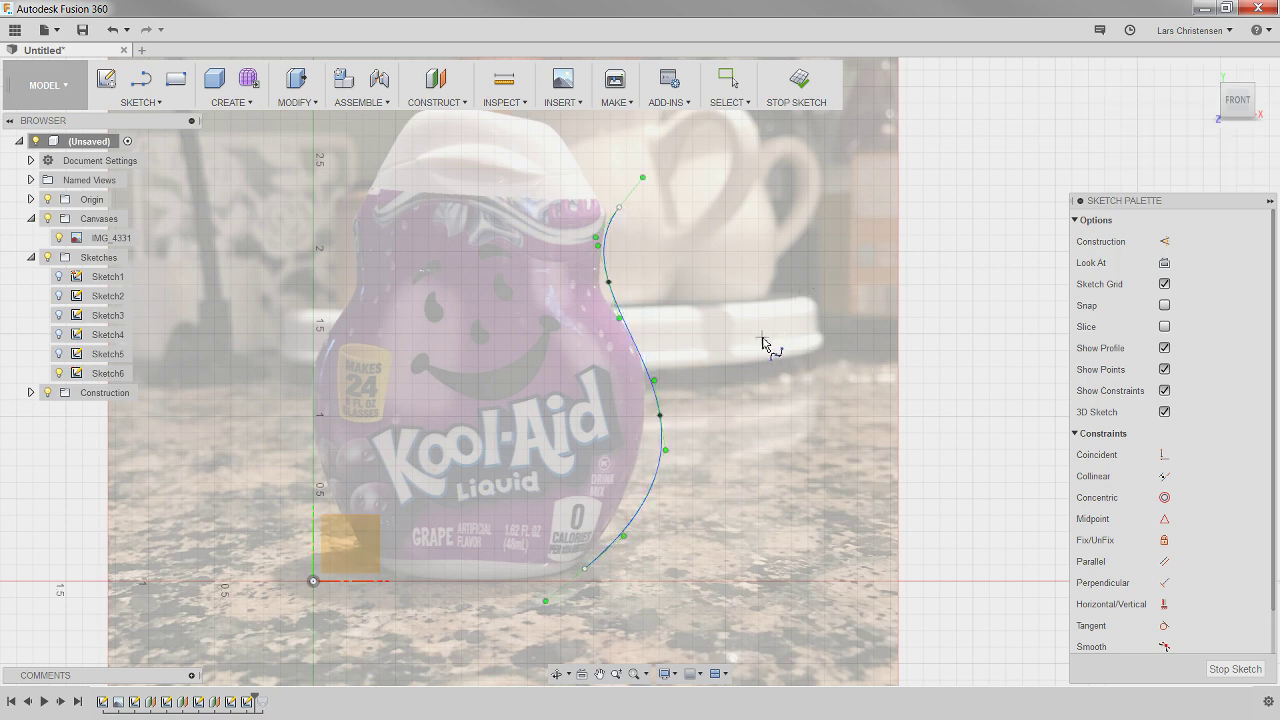
key(Escape)
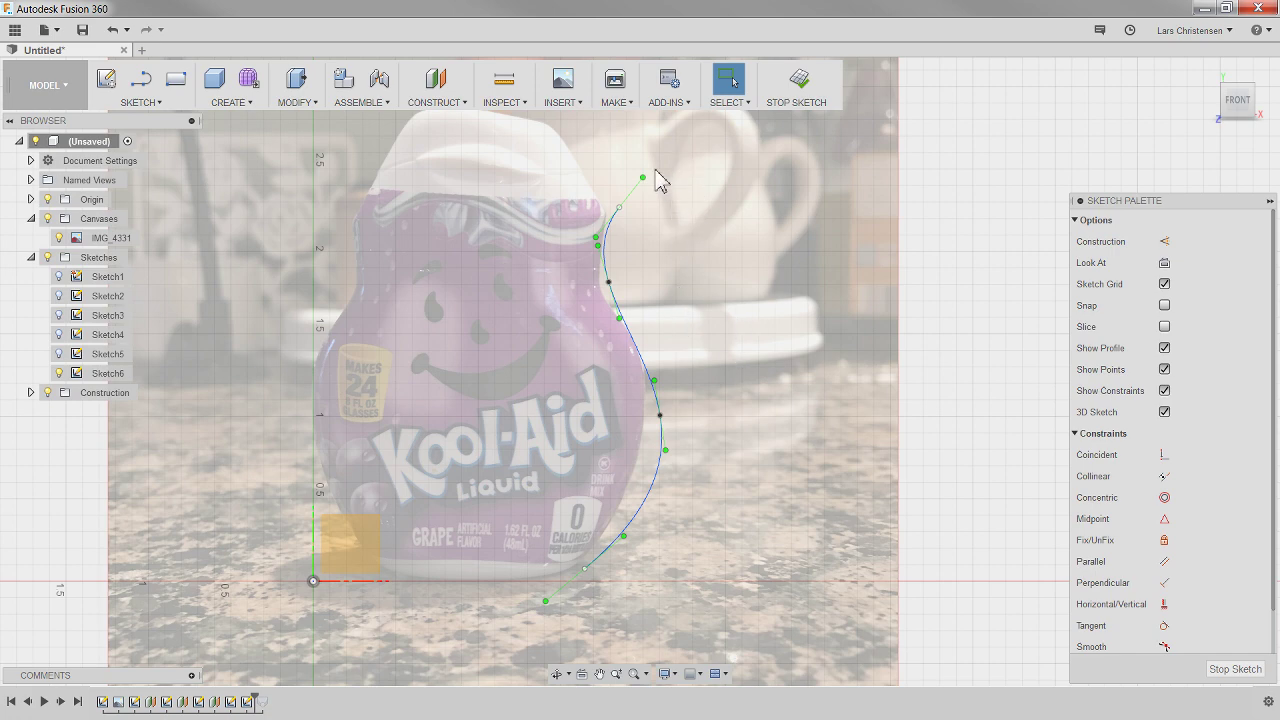
Step: Adjust the tangent handle at the spline's upper end slightly inward to refine the neck curve
mouse_move(643, 178)
mouse_down()
mouse_move(655, 190)
mouse_move(672, 150)
mouse_move(622, 198)
mouse_move(648, 170)
mouse_move(674, 189)
mouse_move(651, 157)
mouse_move(638, 184)
mouse_up()
click(962, 280)
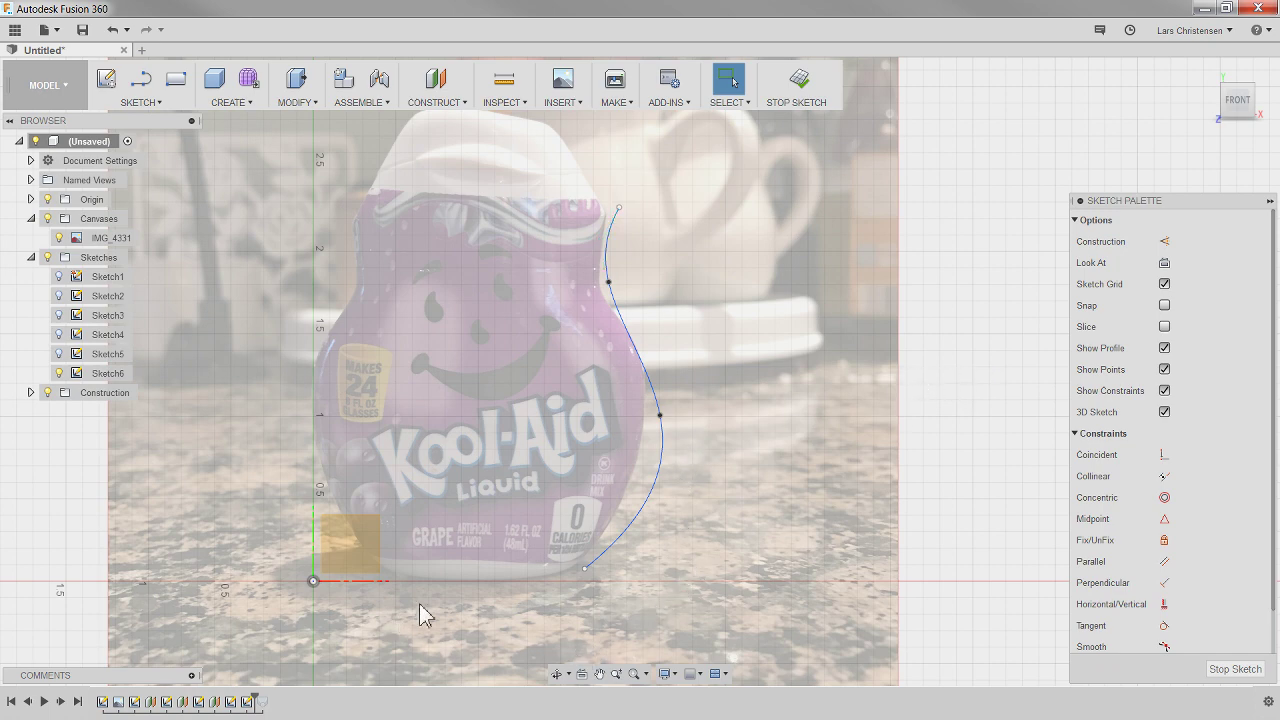
Step: Show the four elliptical cross-section sketches, Sketch2 to Sketch5, alongside the side-contour spline
shift+middle_drag(420, 638, 350, 540)
click(63, 336)
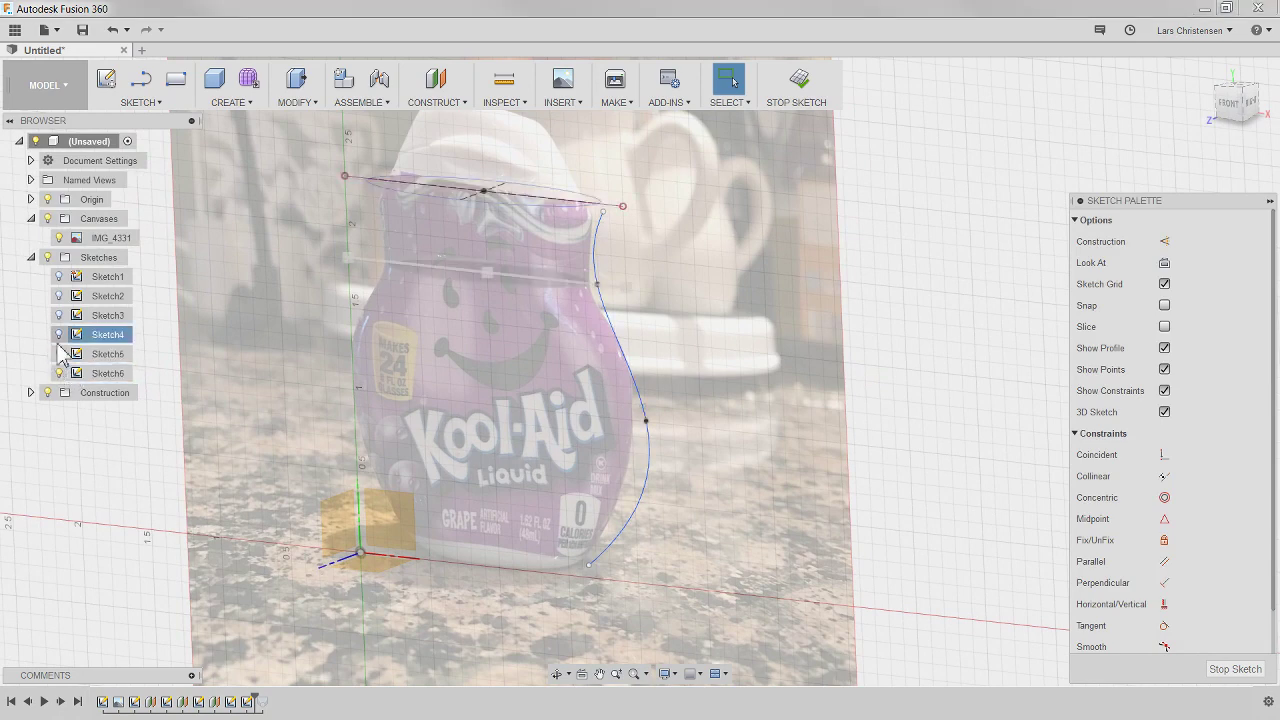
click(59, 334)
click(59, 315)
click(59, 296)
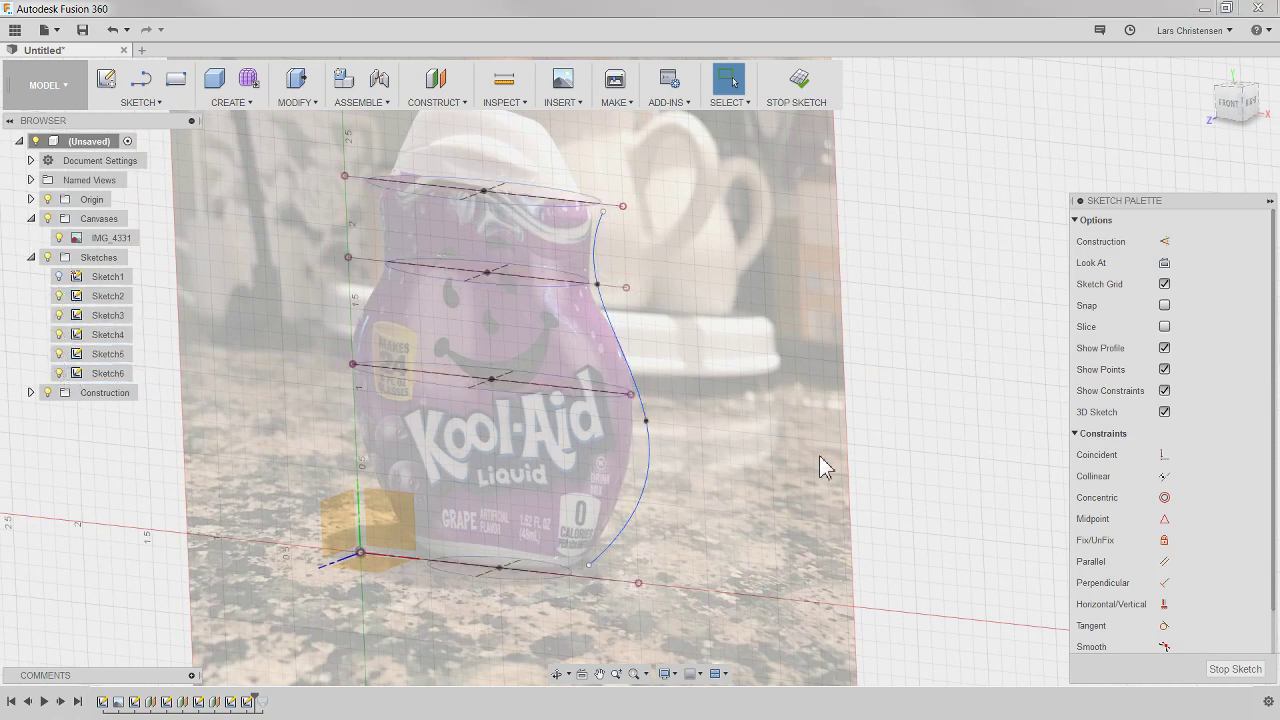
shift+middle_drag(792, 467, 775, 467)
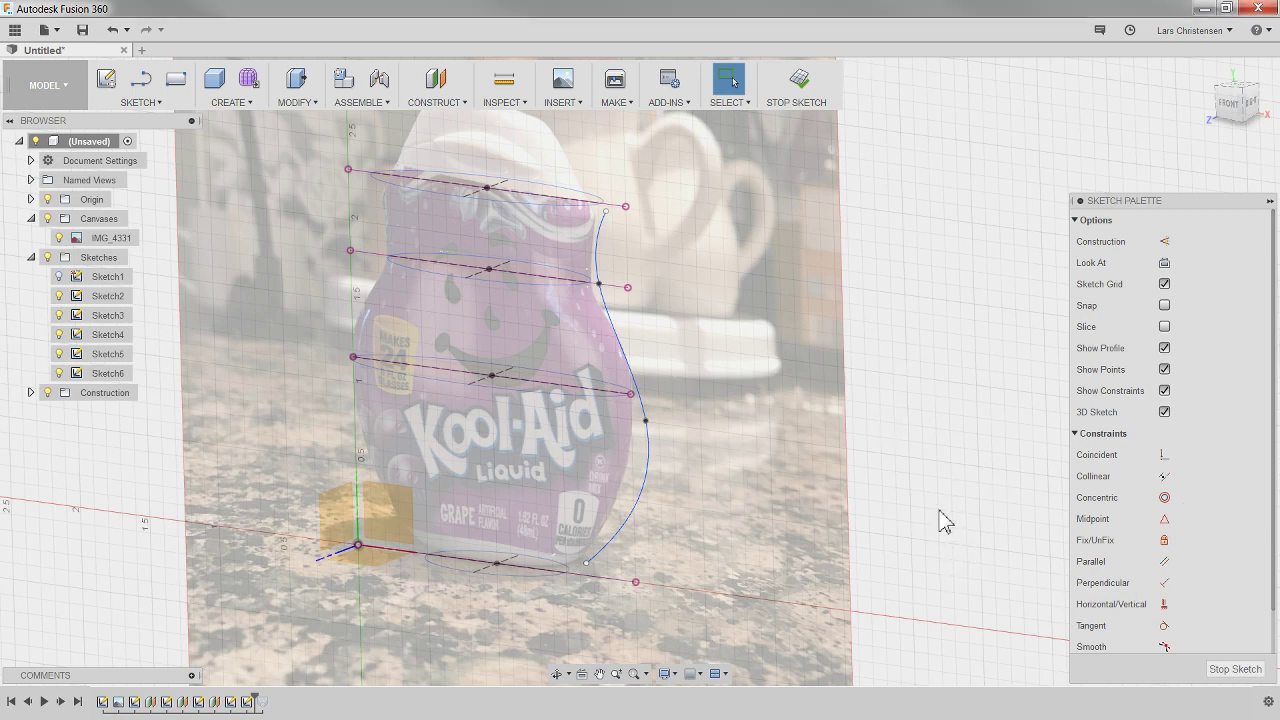
Step: Add a Coincident constraint joining the spline's lower endpoint to the point where the base ellipse meets its long axis
click(1164, 455)
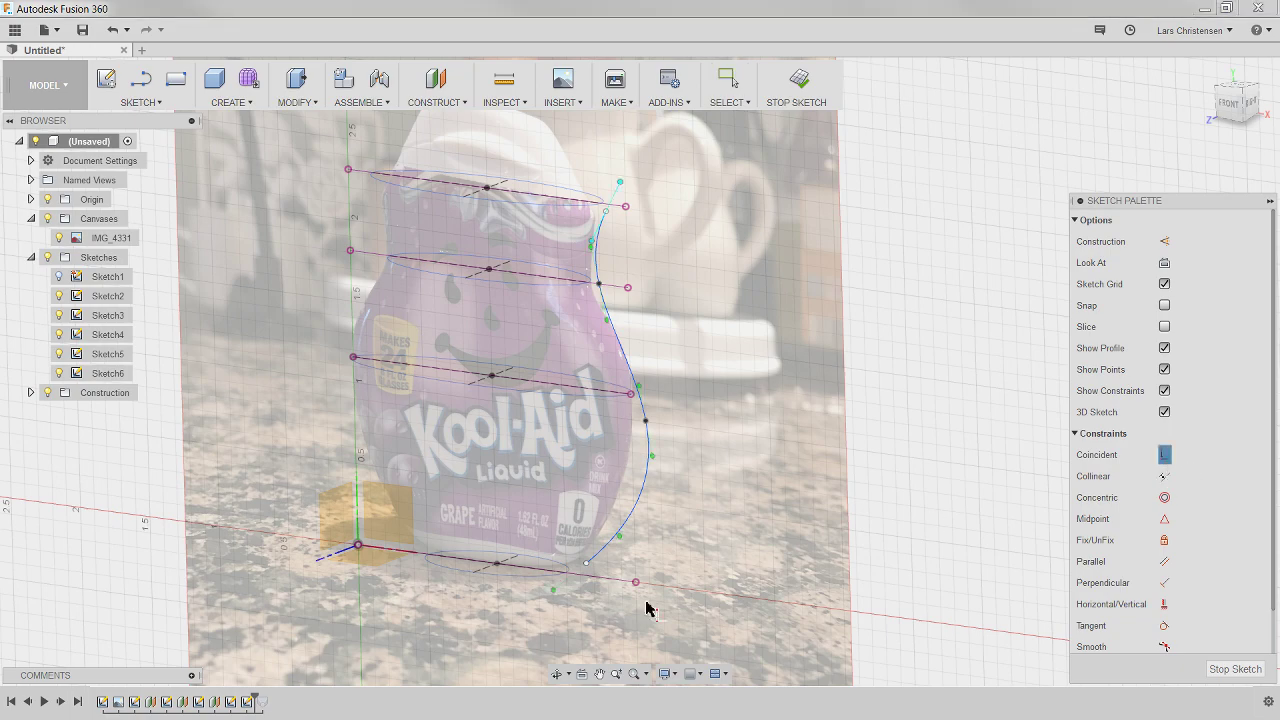
scroll(580, 583, up, 5)
scroll(551, 573, up, 3)
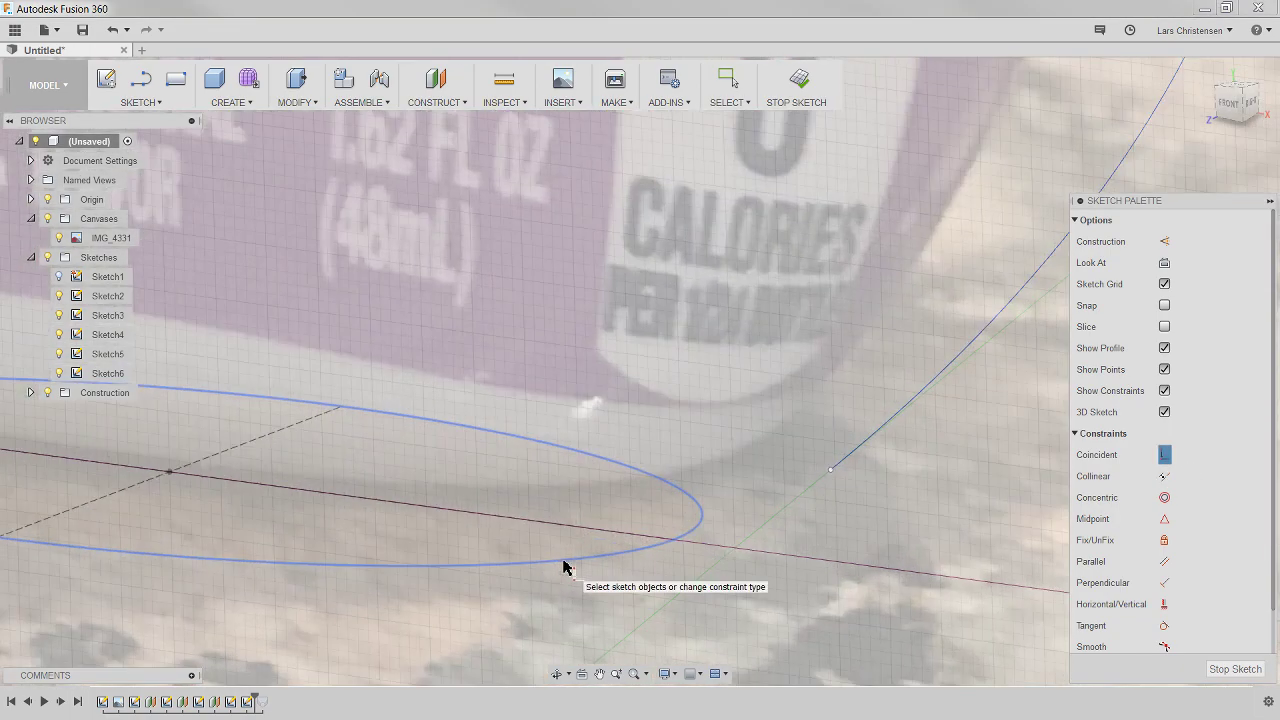
click(830, 471)
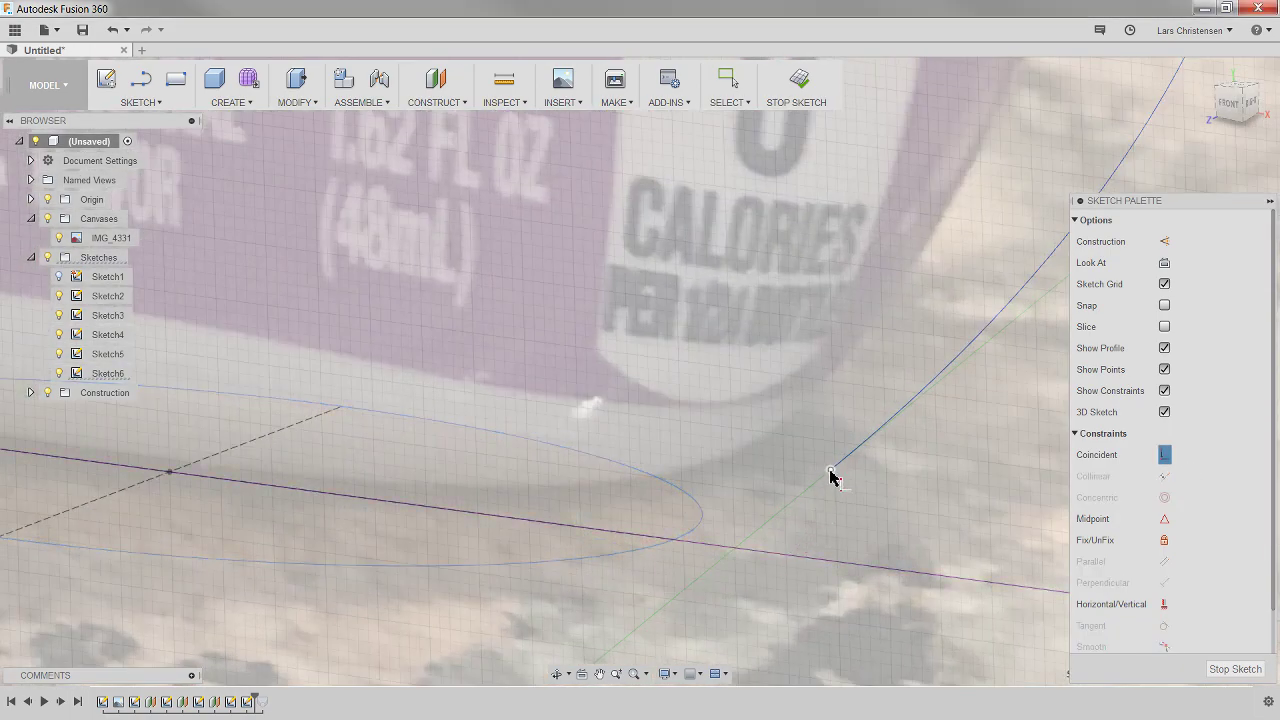
click(678, 544)
scroll(551, 597, down, 2)
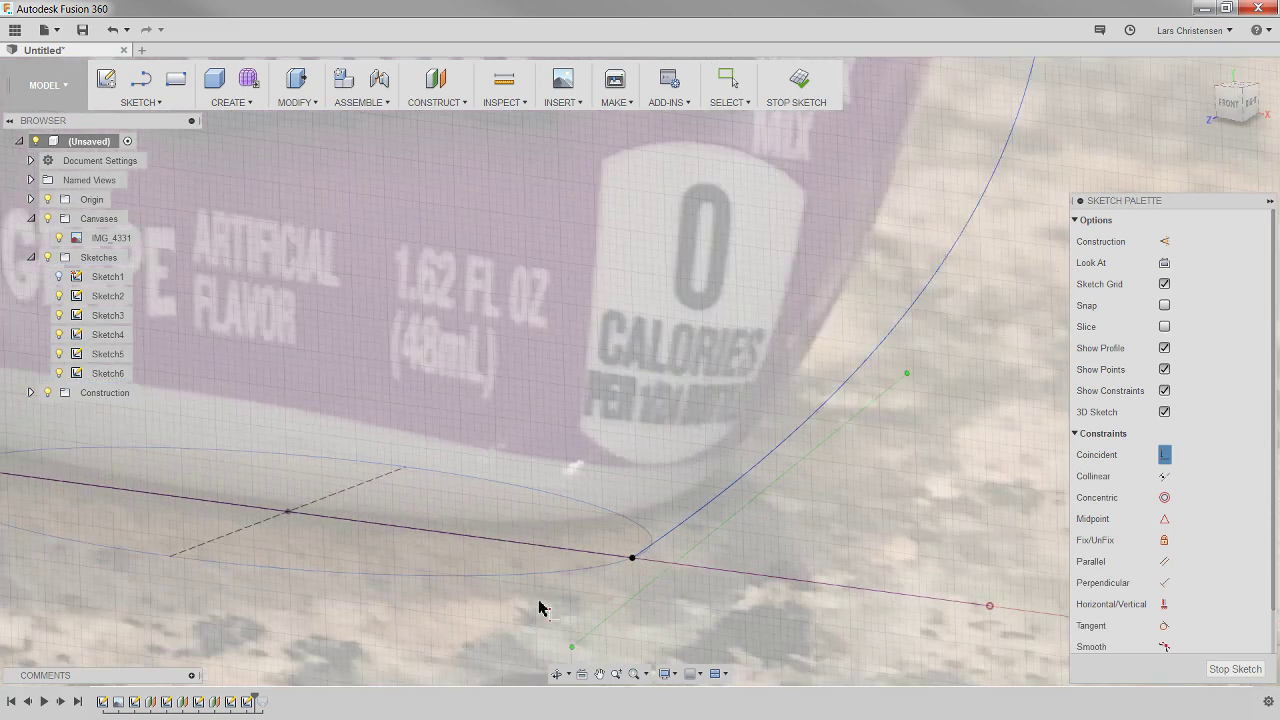
Step: Make the spline's belly point coincident with the right end of the belly ellipse's long axis
shift+middle_drag(538, 608, 737, 162)
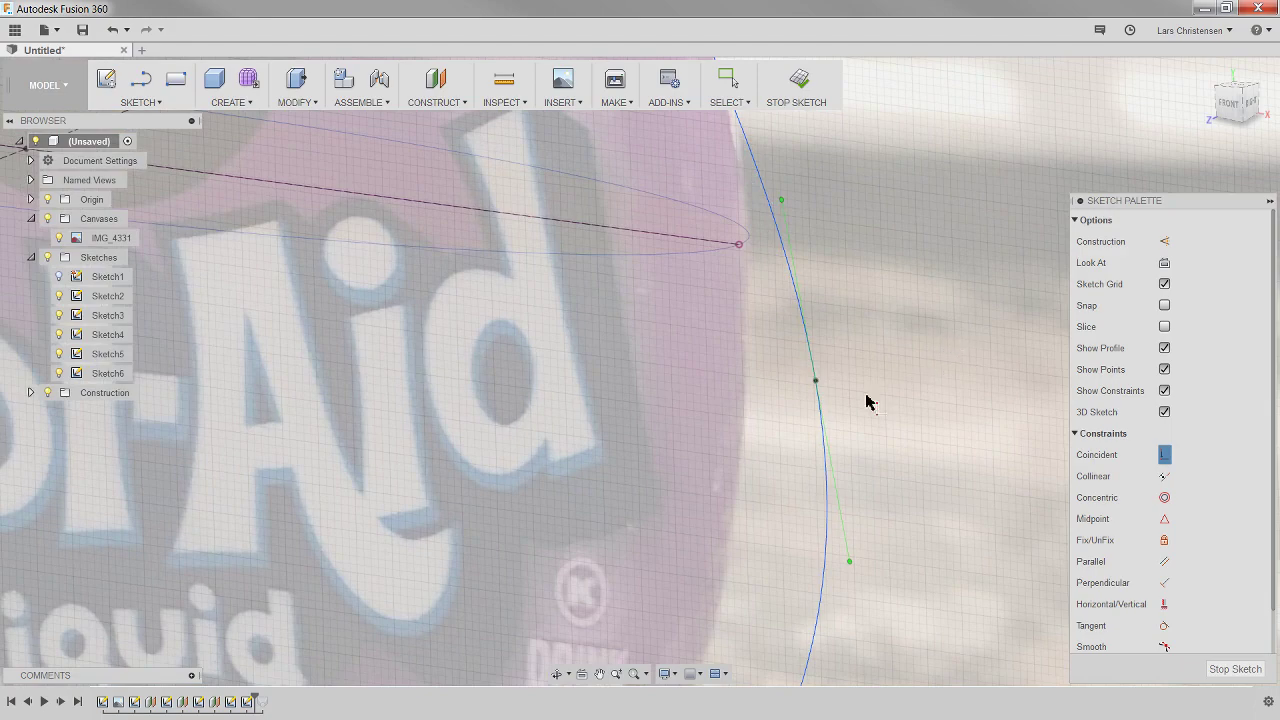
click(816, 380)
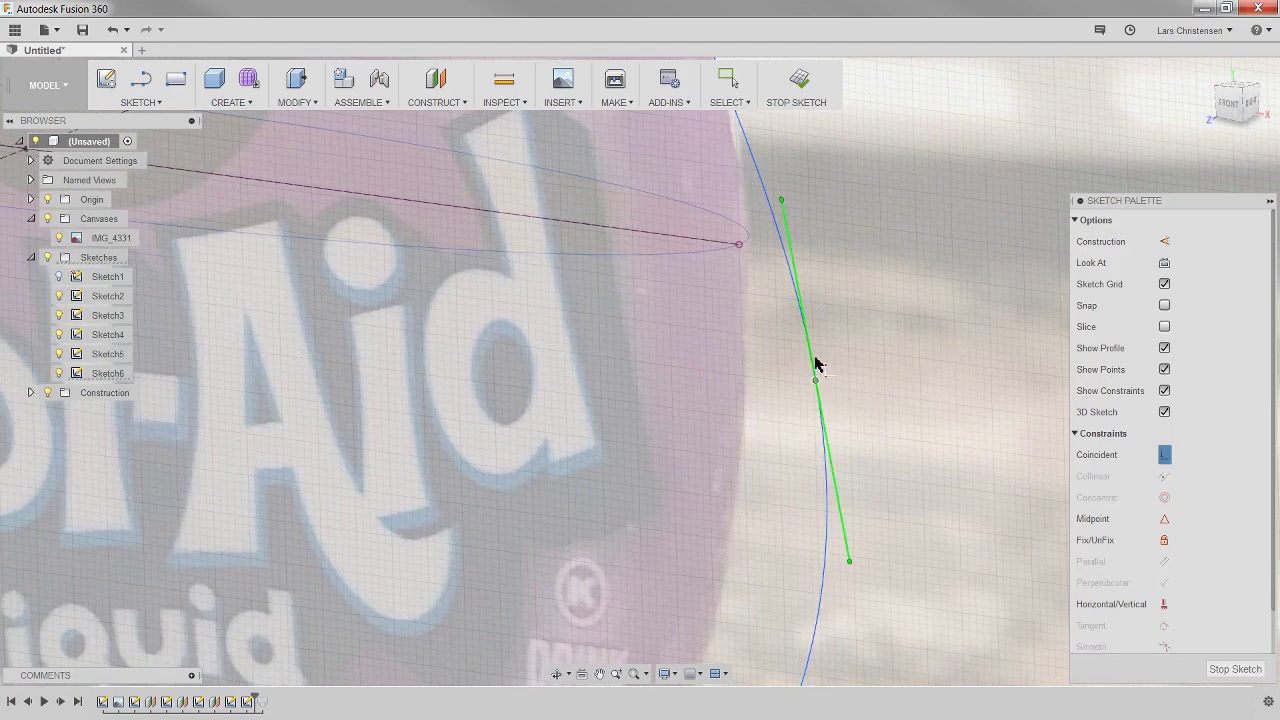
click(740, 245)
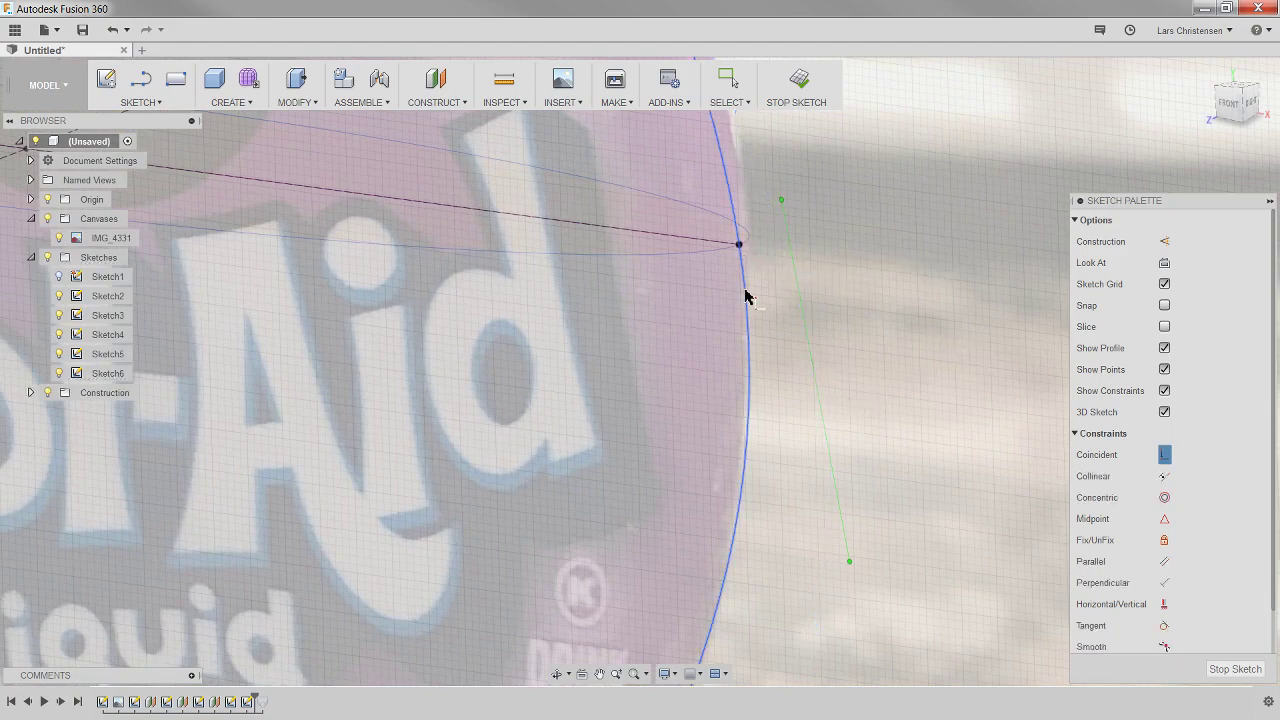
Step: Make the spline's waist point coincident with the right end of the waist ellipse
scroll(674, 514, down, 5)
scroll(597, 334, up, 3)
scroll(597, 334, up, 4)
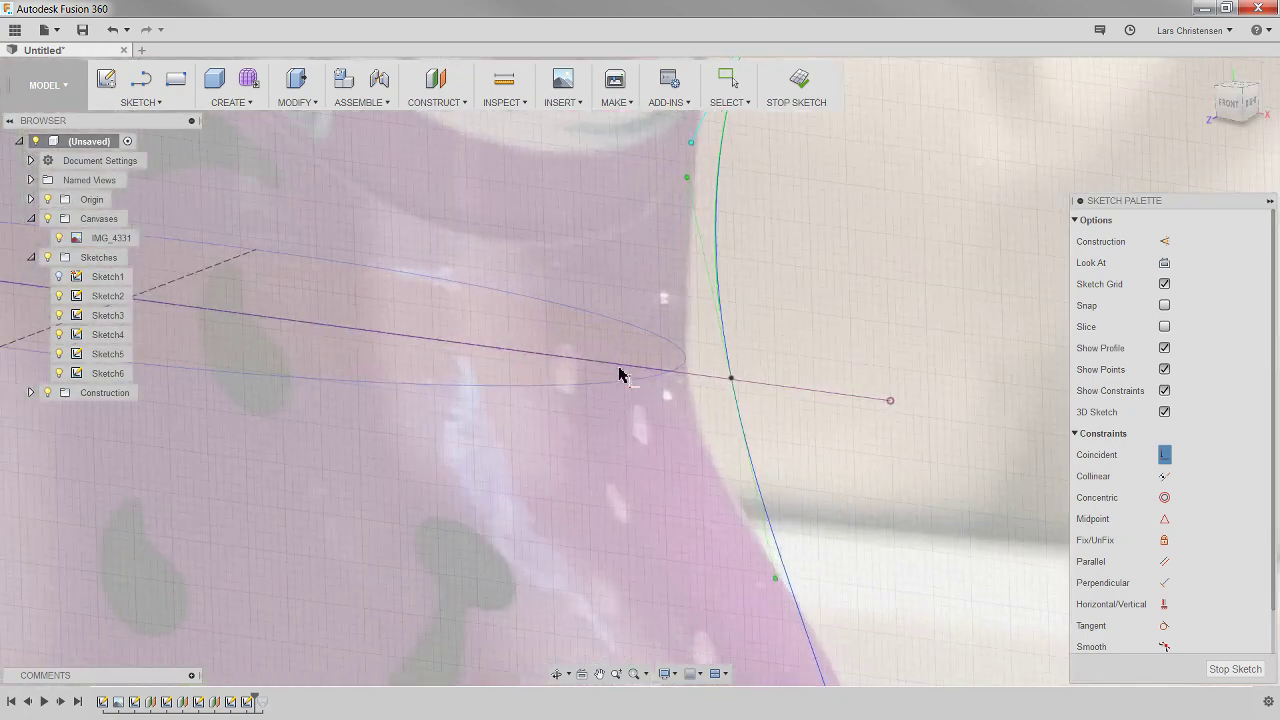
click(773, 381)
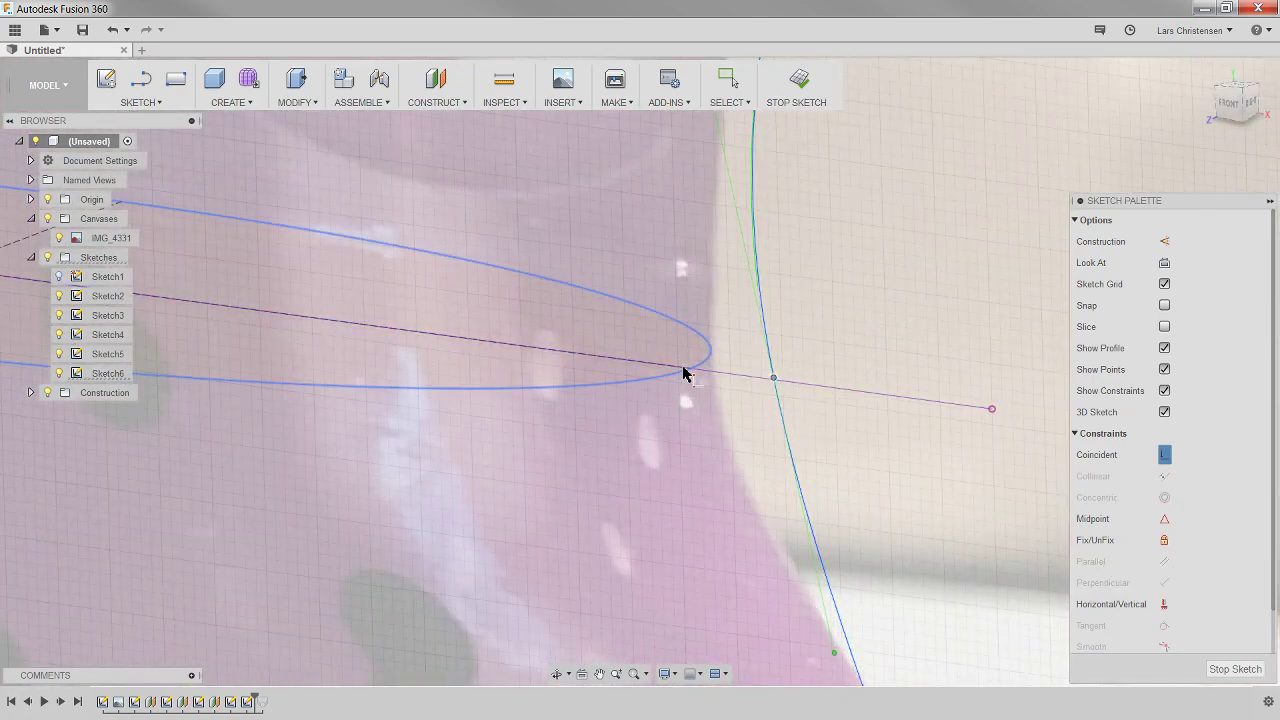
click(691, 370)
Step: Make the spline's upper endpoint coincident with the right end of the topmost ellipse and finish constraining
scroll(660, 514, down, 5)
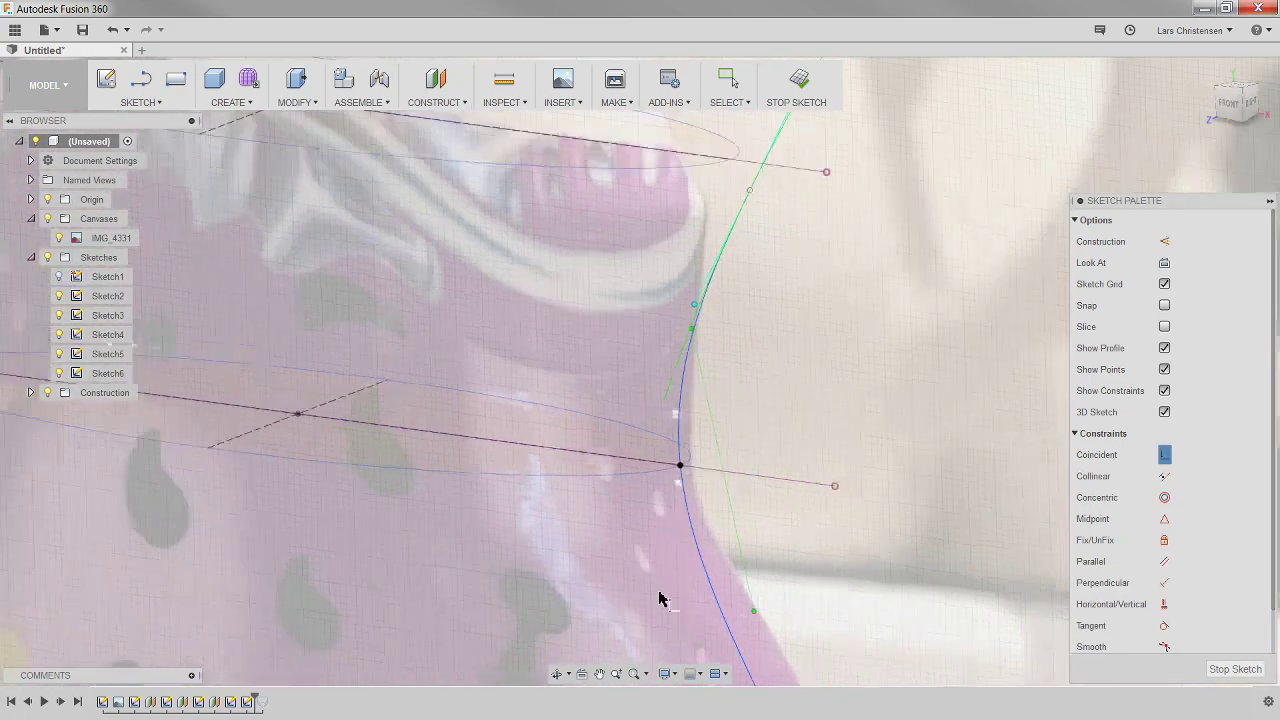
scroll(660, 391, up, 5)
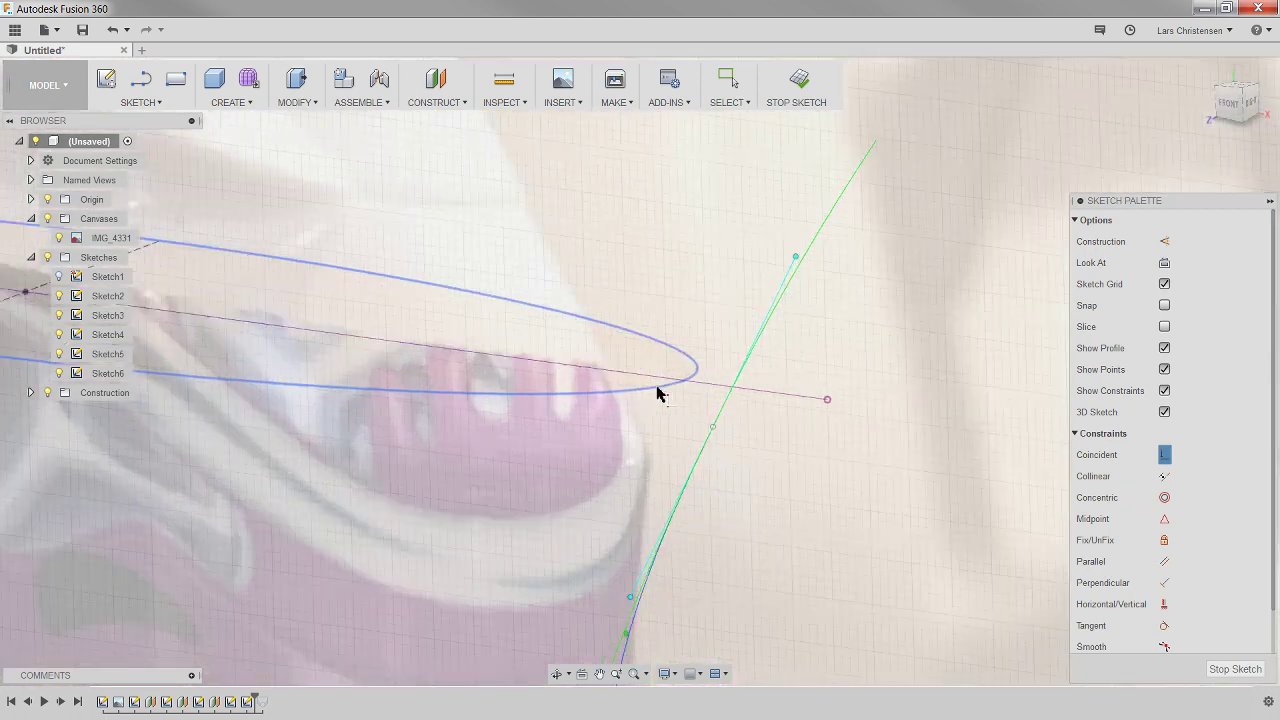
click(713, 428)
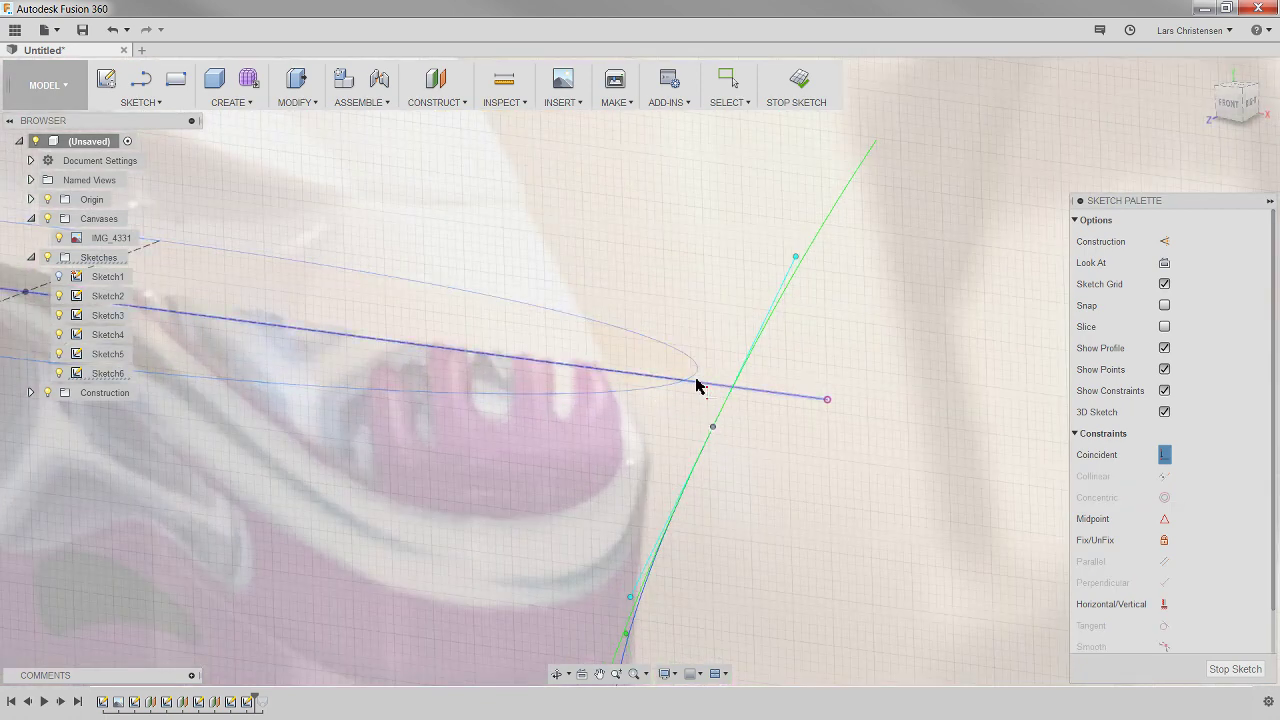
click(686, 381)
scroll(751, 286, down, 5)
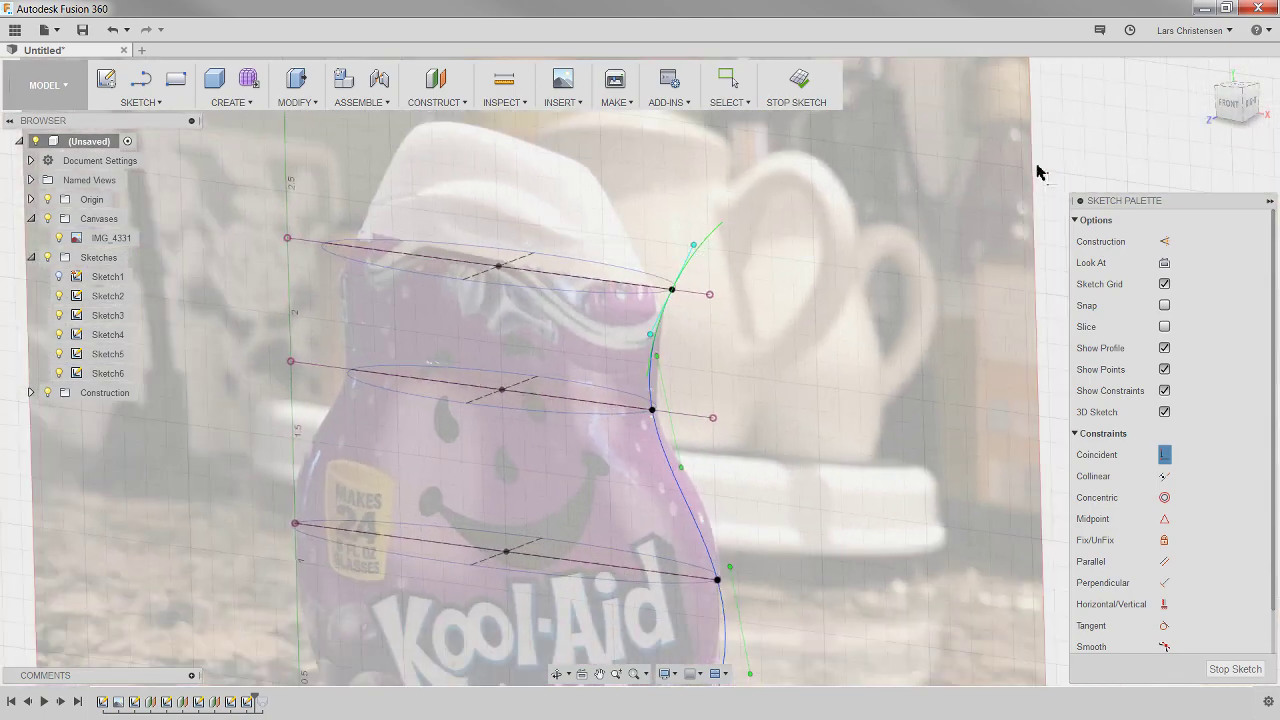
click(1228, 103)
scroll(735, 290, down, 3)
scroll(630, 550, up, 2)
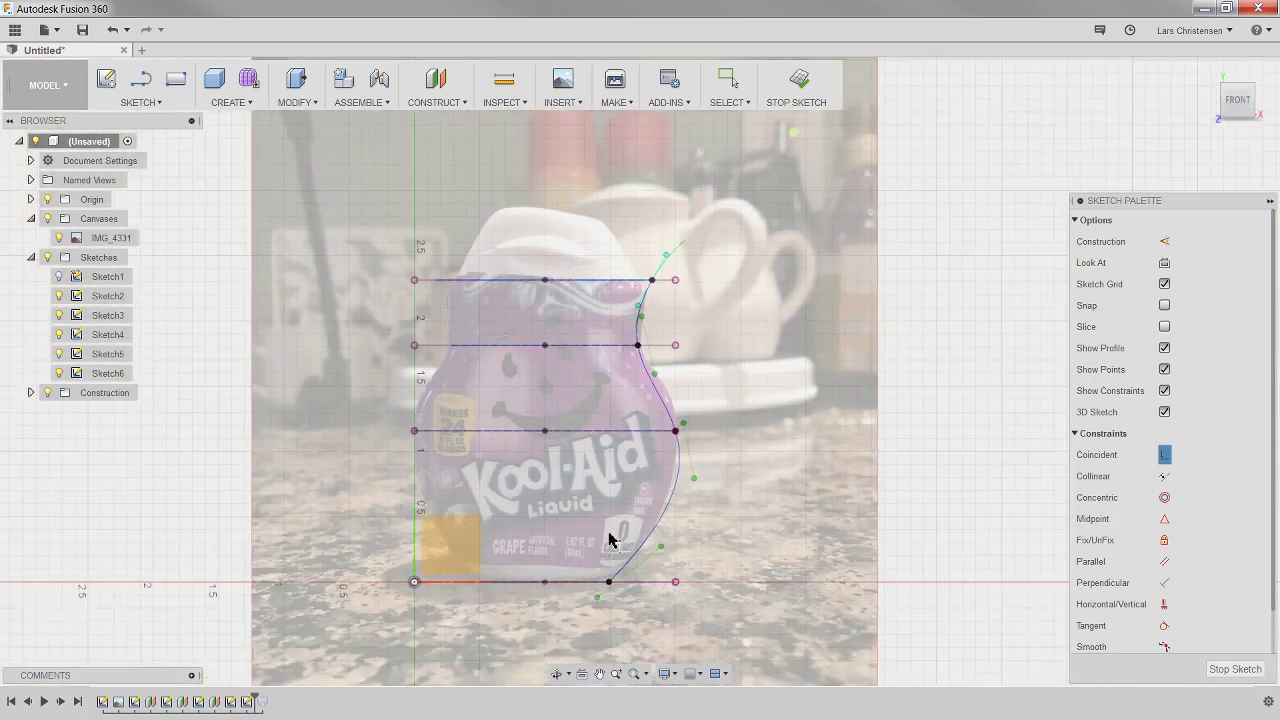
scroll(635, 550, up, 2)
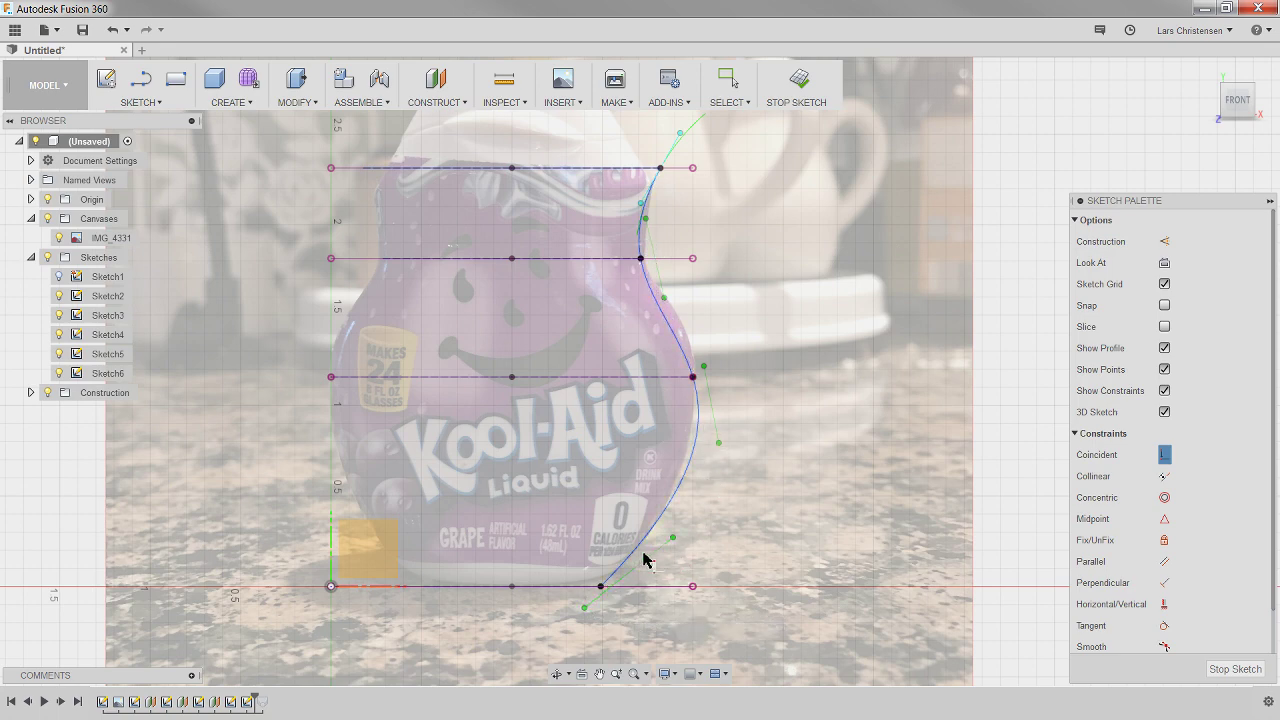
key(Escape)
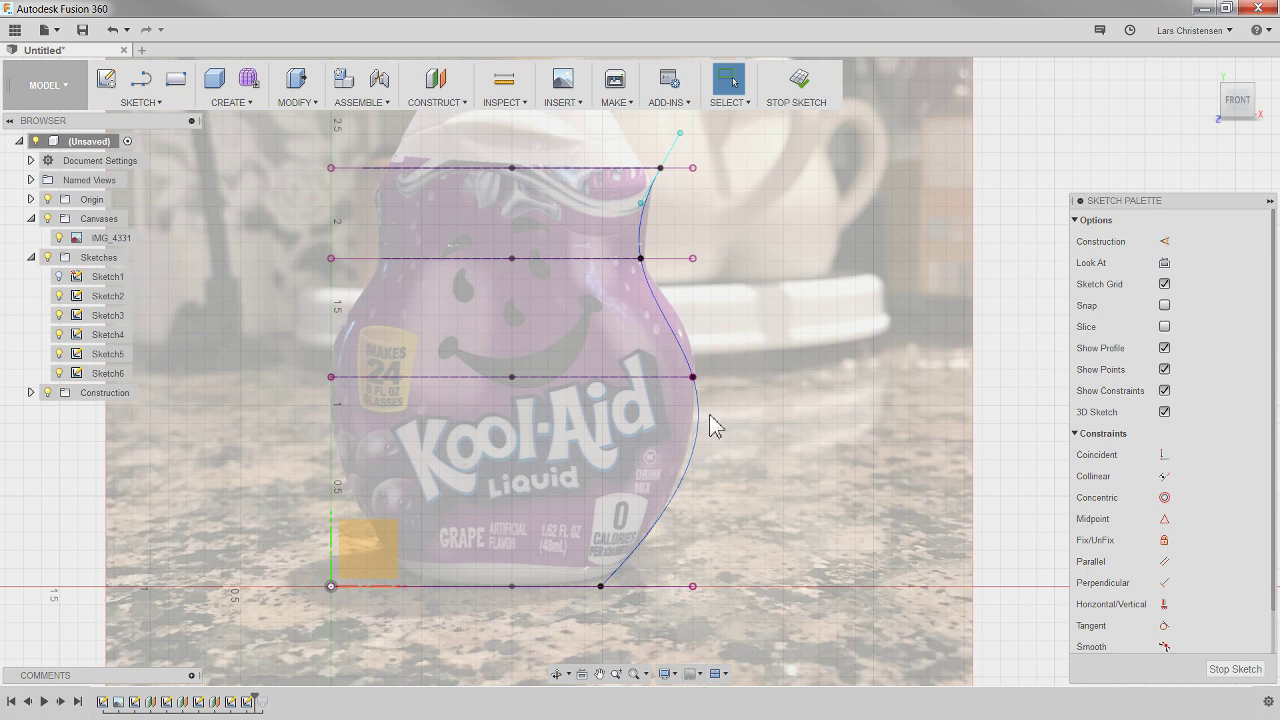
Step: Reshape the spline at the belly point by pulling its upper tangent handle up and outward along the bottle's shoulder
scroll(657, 378, up, 1)
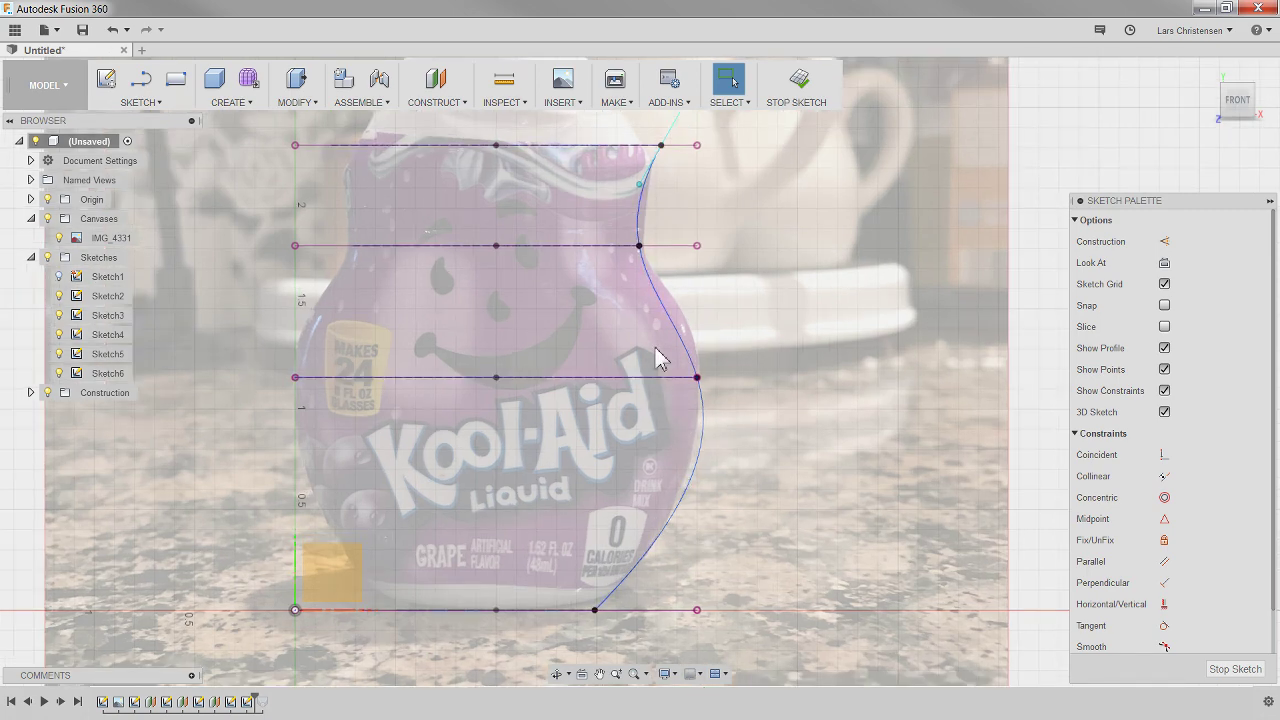
click(697, 378)
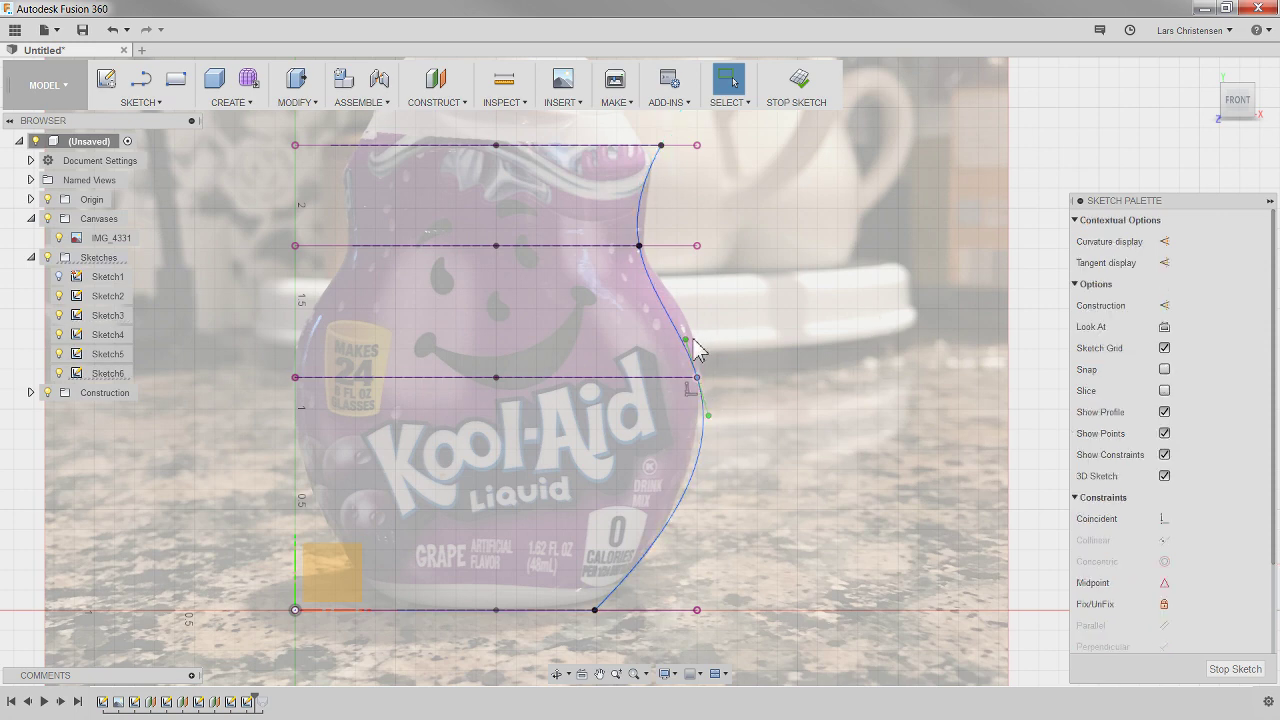
drag(688, 342, 706, 312)
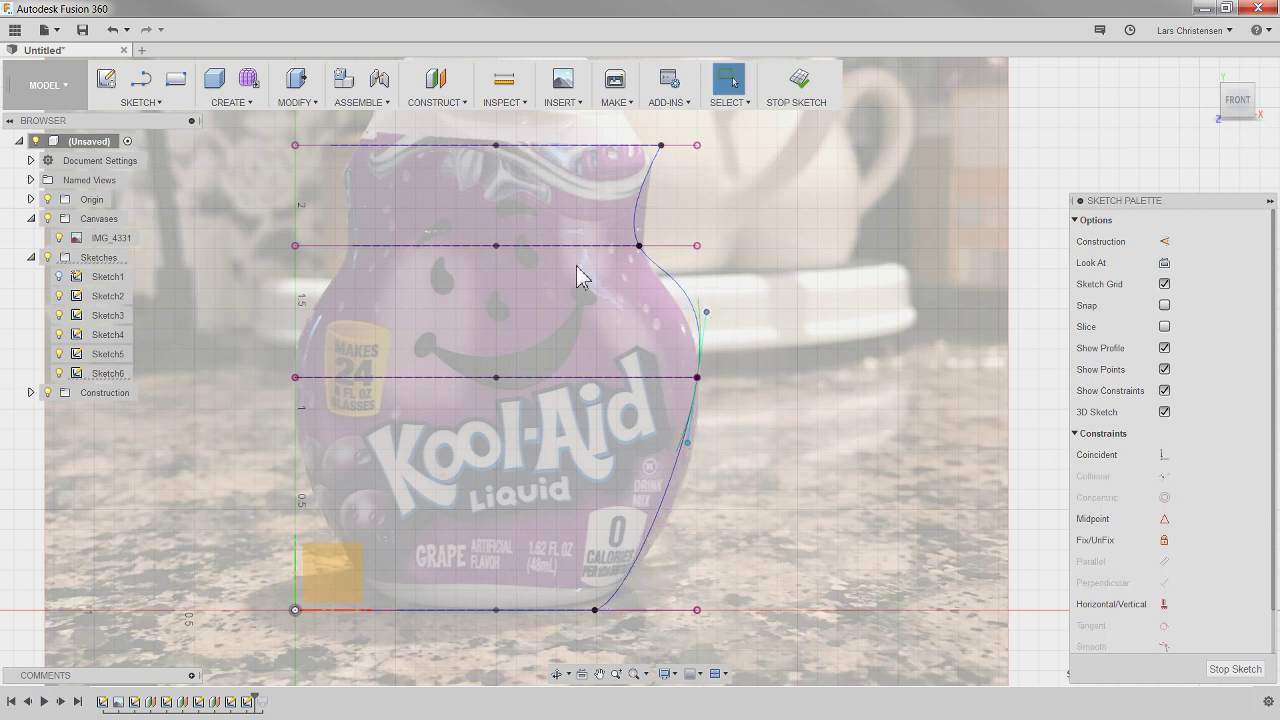
click(698, 377)
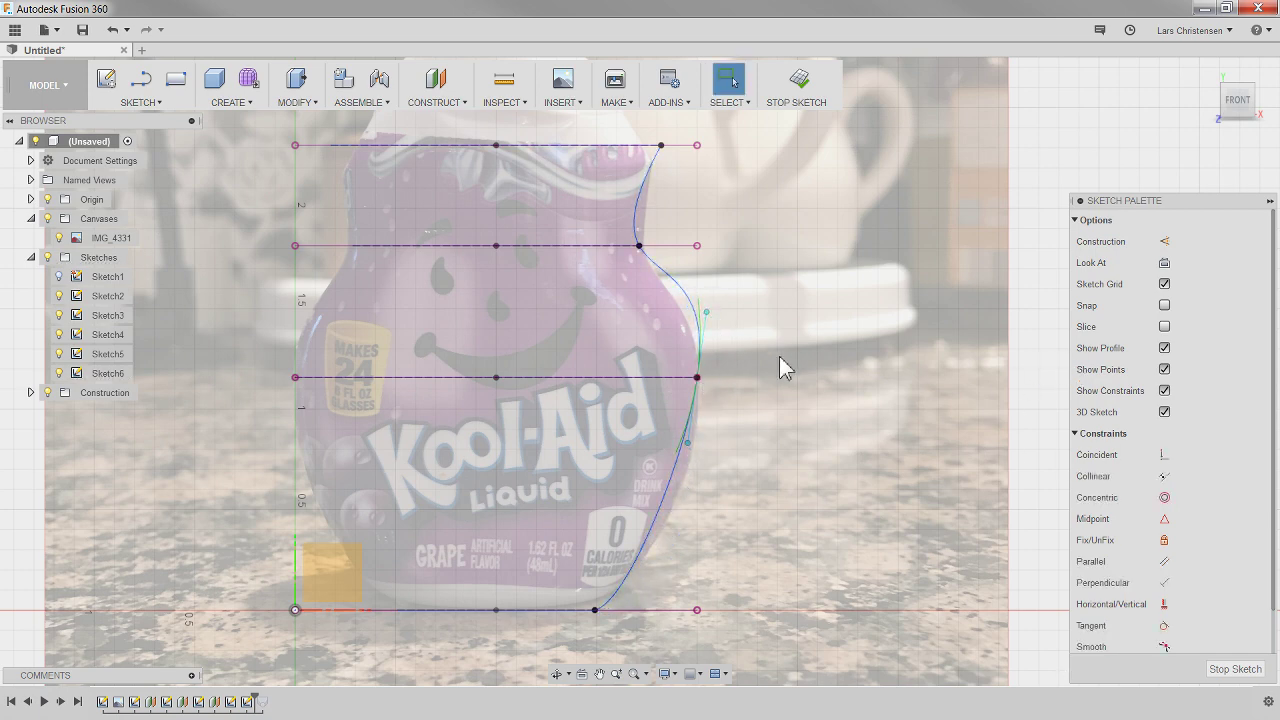
click(1038, 264)
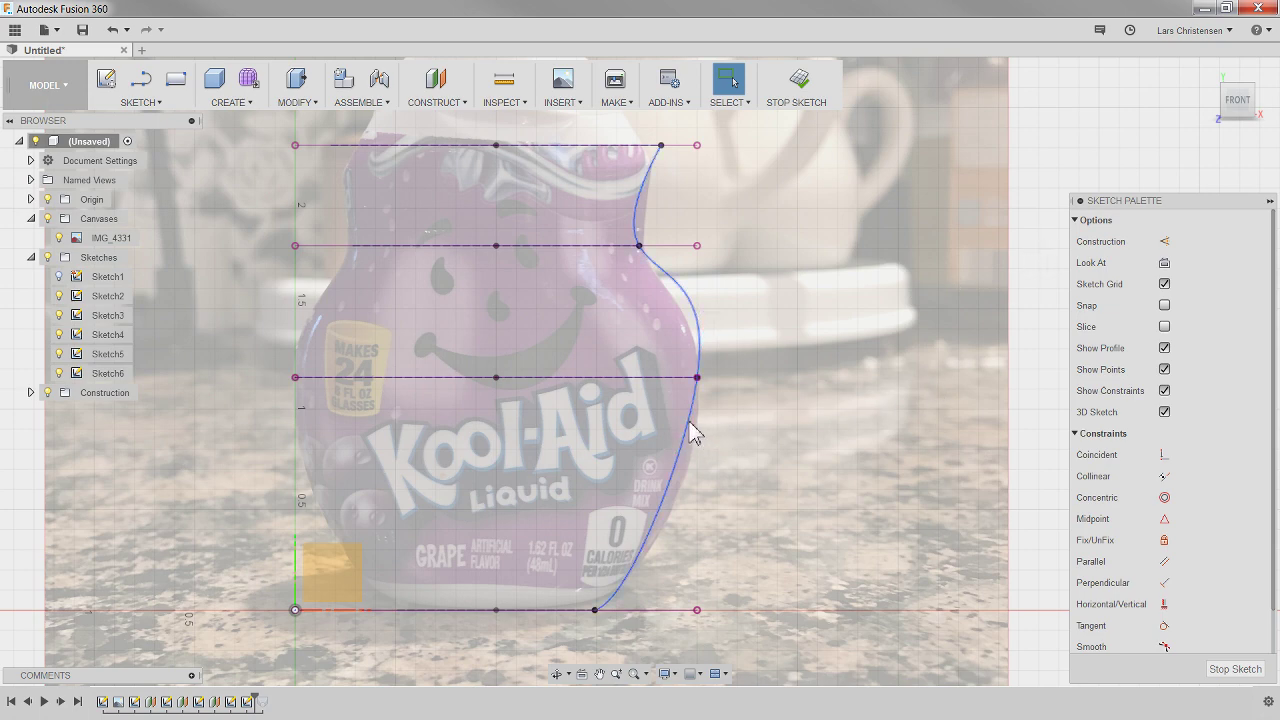
Step: Apply a Horizontal/Vertical constraint to the belly point's tangent handle so it stands vertical
click(696, 350)
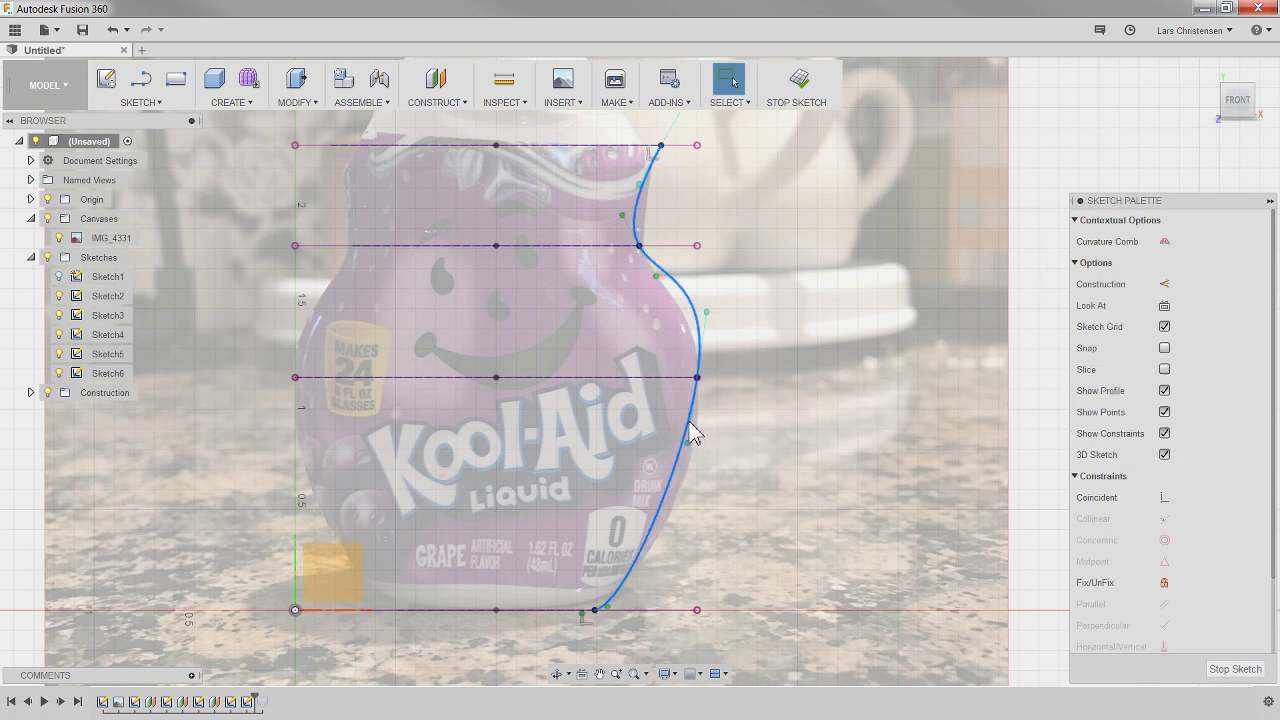
click(705, 357)
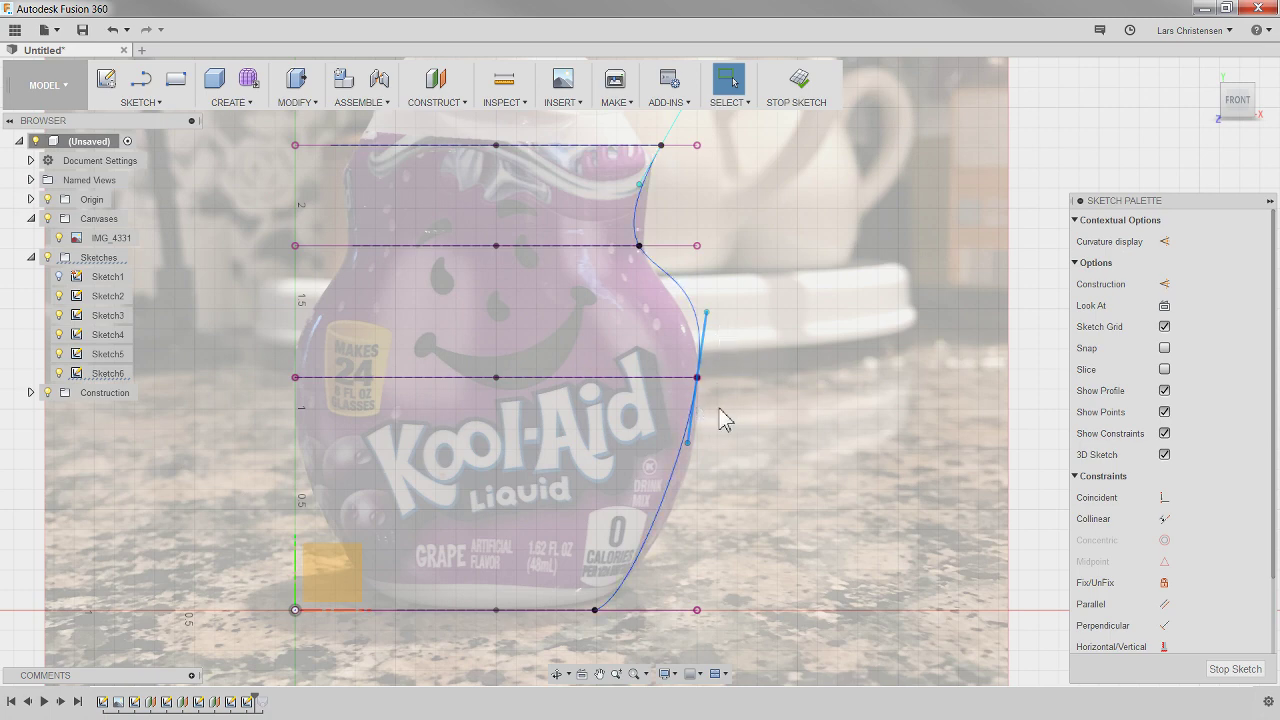
click(1165, 647)
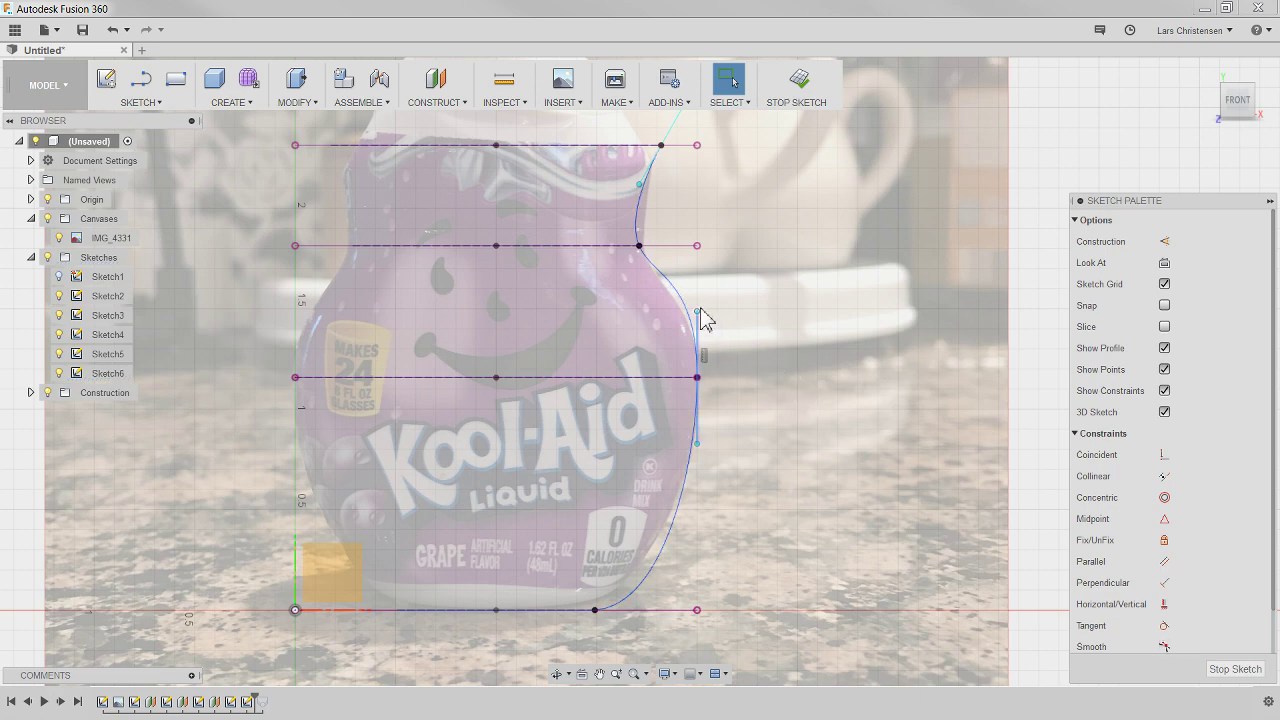
Step: Shorten the belly point's vertical tangent handle and flatten the handle at the spline's base endpoint slightly
mouse_move(698, 313)
mouse_down()
mouse_move(651, 317)
mouse_move(694, 257)
mouse_move(700, 351)
mouse_move(702, 329)
mouse_up()
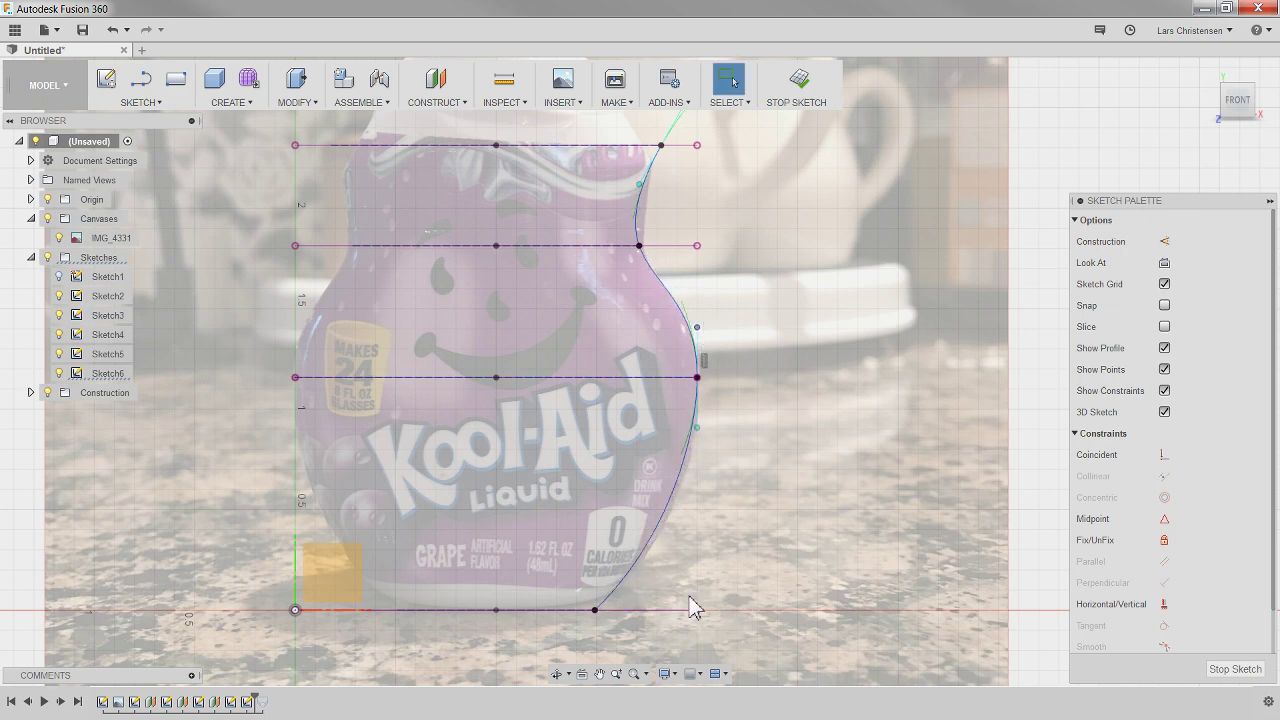
click(612, 598)
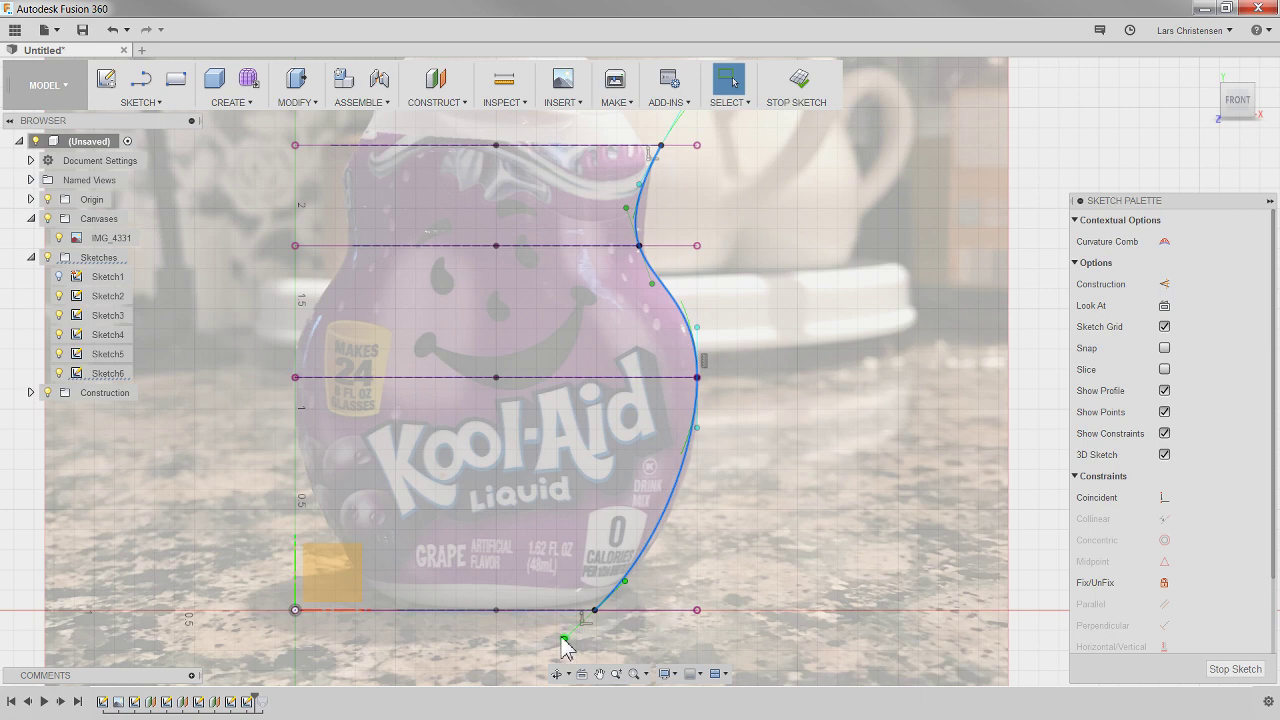
drag(565, 639, 560, 634)
Step: Turn the waist point's tangent handle to nearly vertical and shorten it to follow the bottle's neck
scroll(624, 240, down, 3)
scroll(636, 200, up, 3)
scroll(638, 205, up, 4)
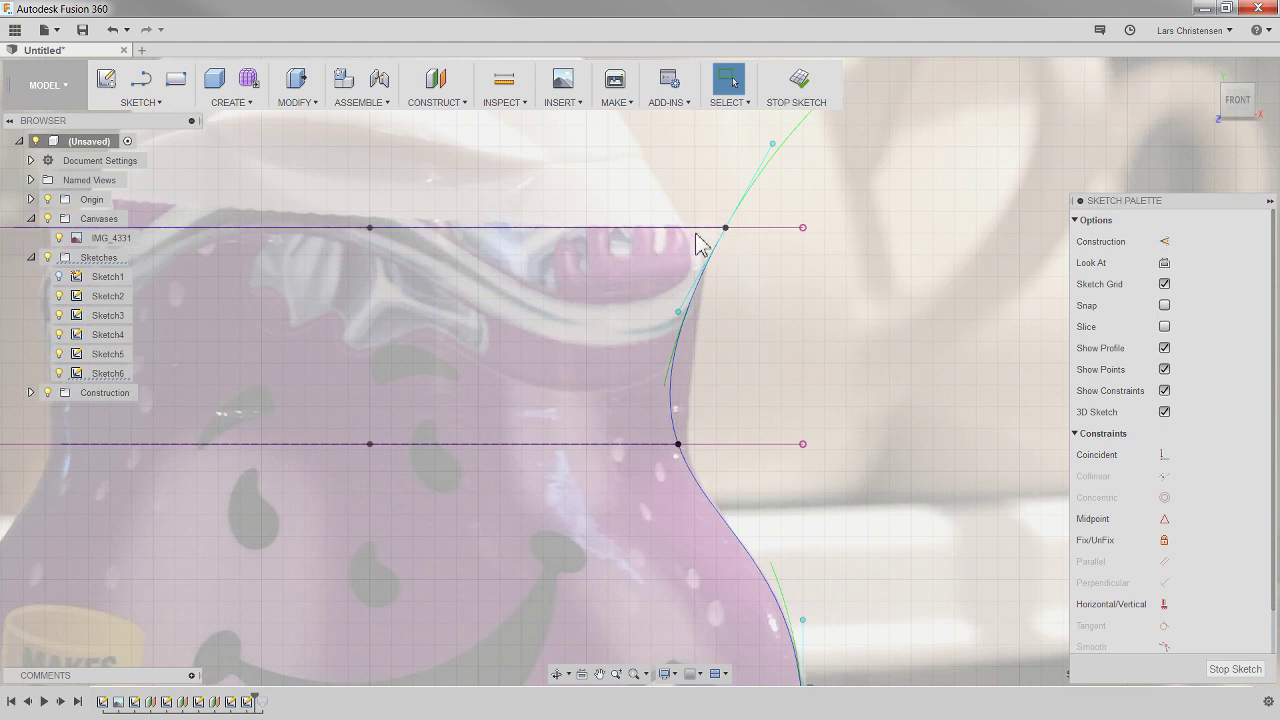
click(679, 445)
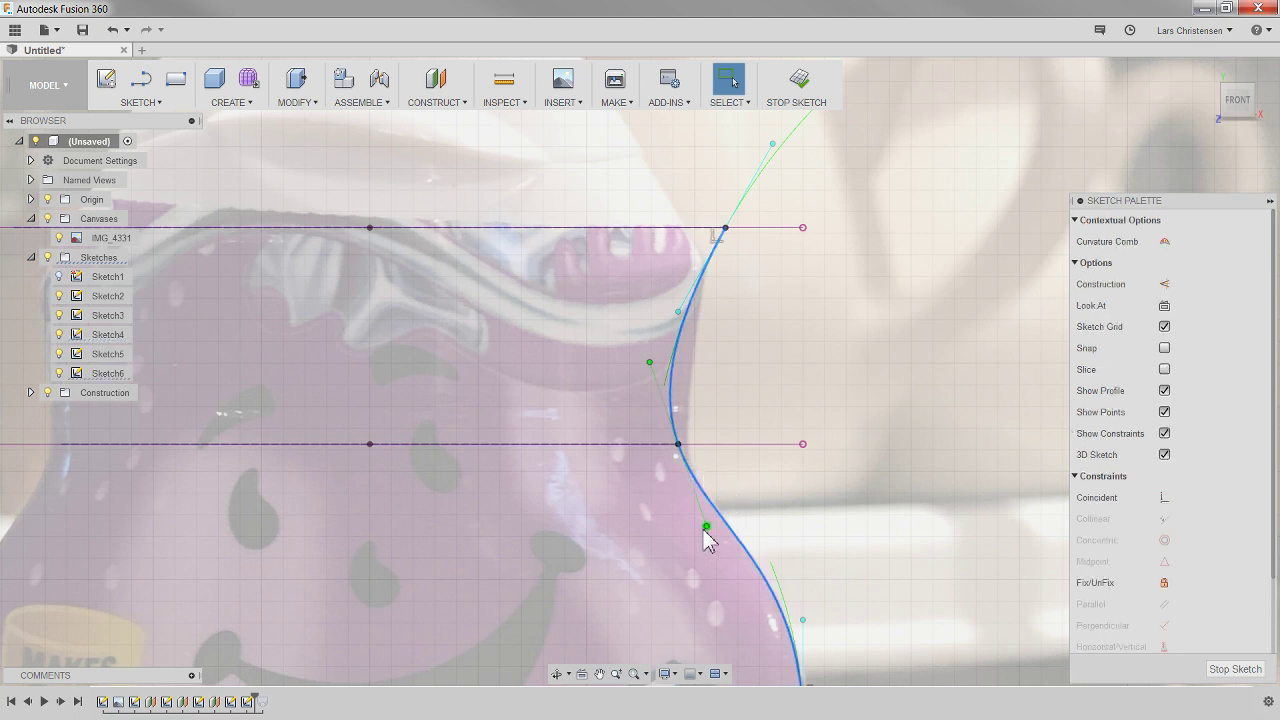
drag(707, 528, 680, 498)
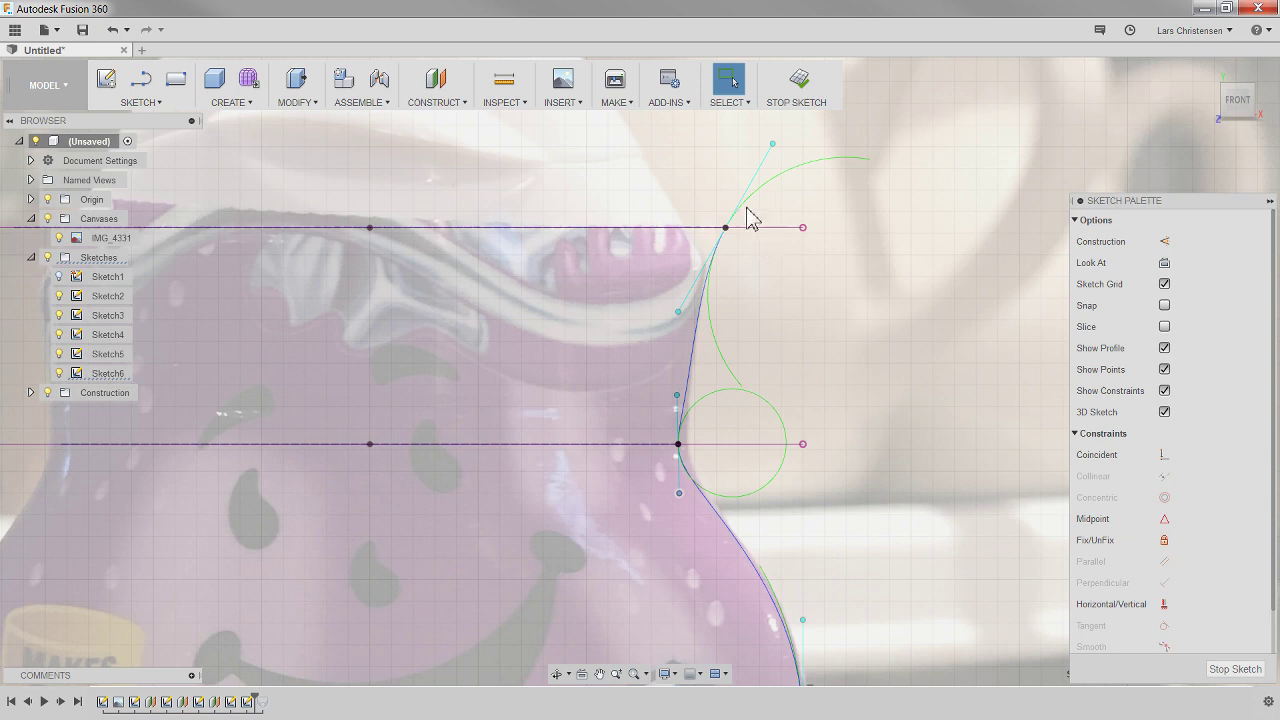
Step: Shorten the tangent handle at the spline's upper endpoint slightly to refine the curve below the cap
mouse_move(772, 143)
mouse_down()
mouse_move(737, 141)
mouse_move(772, 151)
mouse_up()
scroll(640, 280, down, 2)
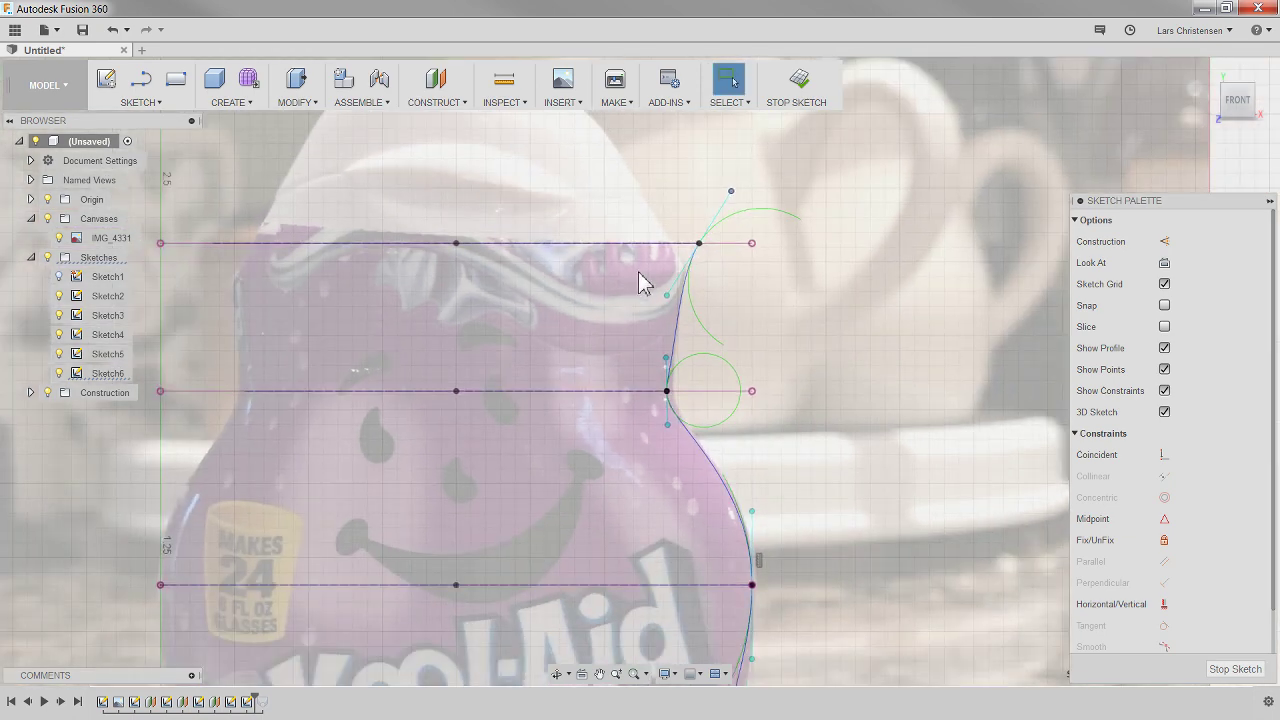
scroll(640, 280, down, 3)
scroll(623, 549, up, 1)
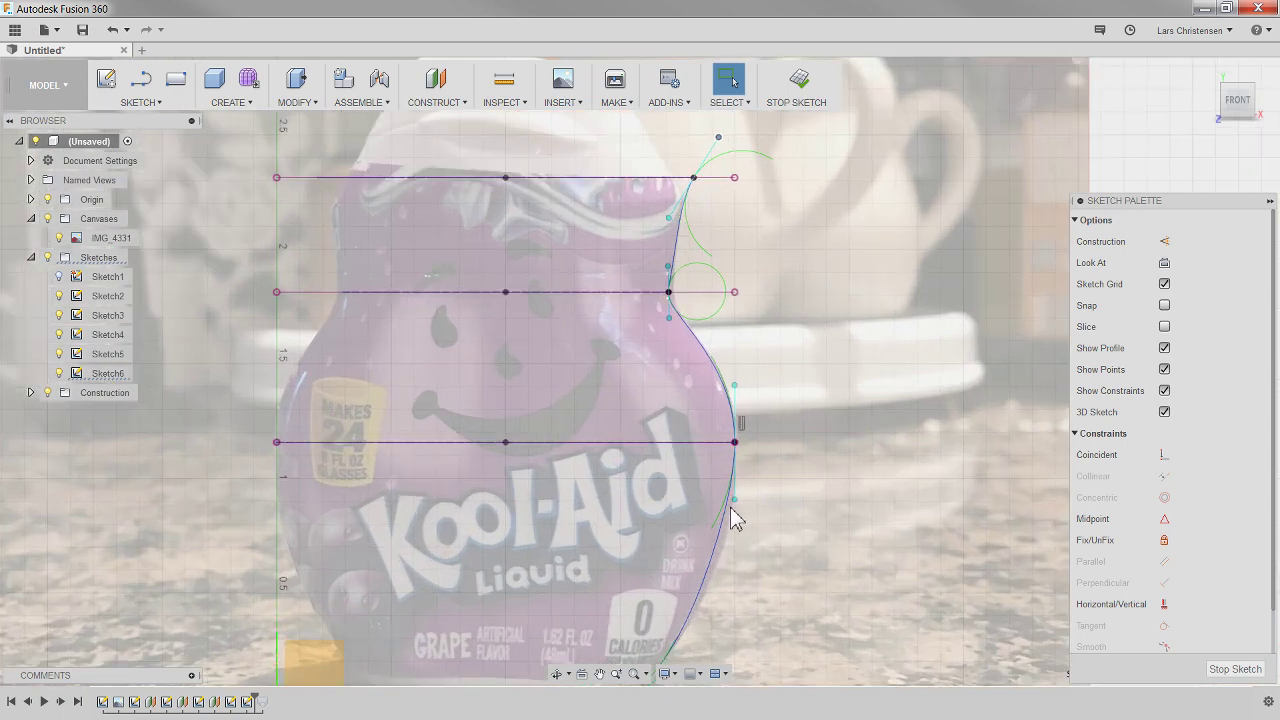
Step: Lengthen the belly point's vertical tangent handle slightly so the lower contour follows the bottle's rounded side
drag(732, 507, 741, 509)
scroll(624, 348, down, 3)
scroll(614, 580, up, 4)
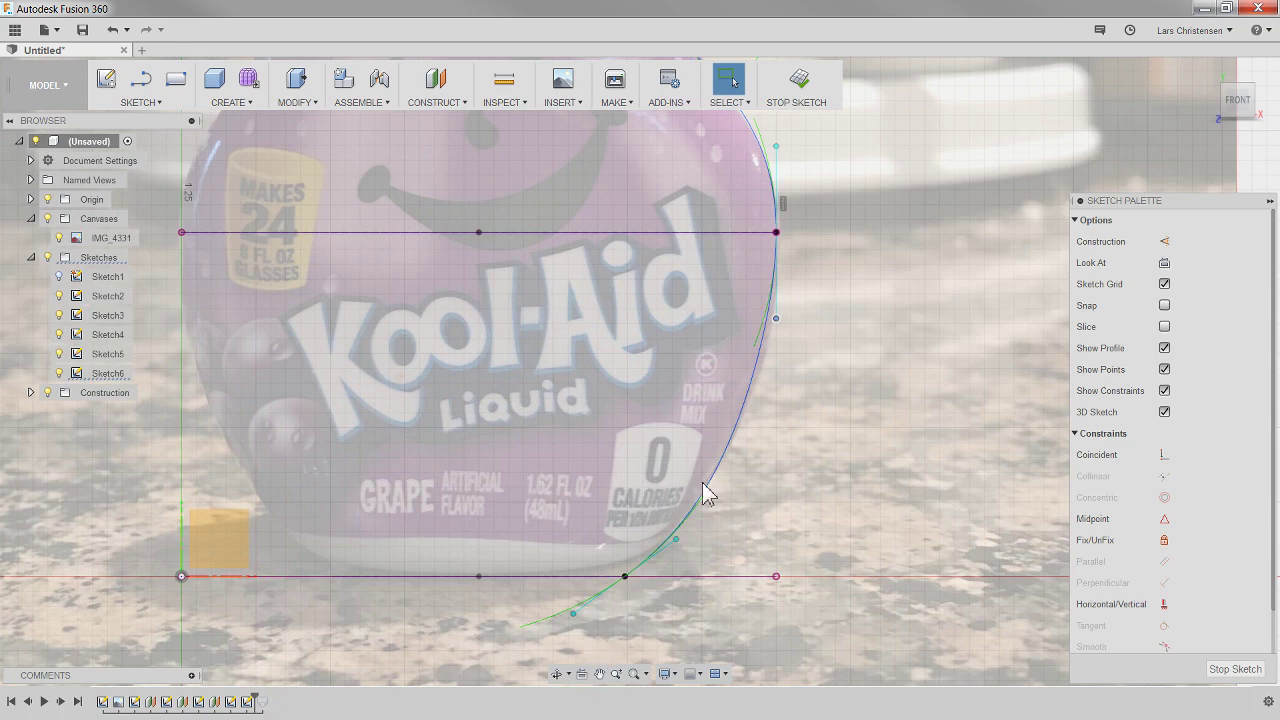
Step: Draw a vertical line about 1.59 in long upward from the centre of the base ellipse
scroll(751, 509, down, 4)
scroll(722, 243, up, 2)
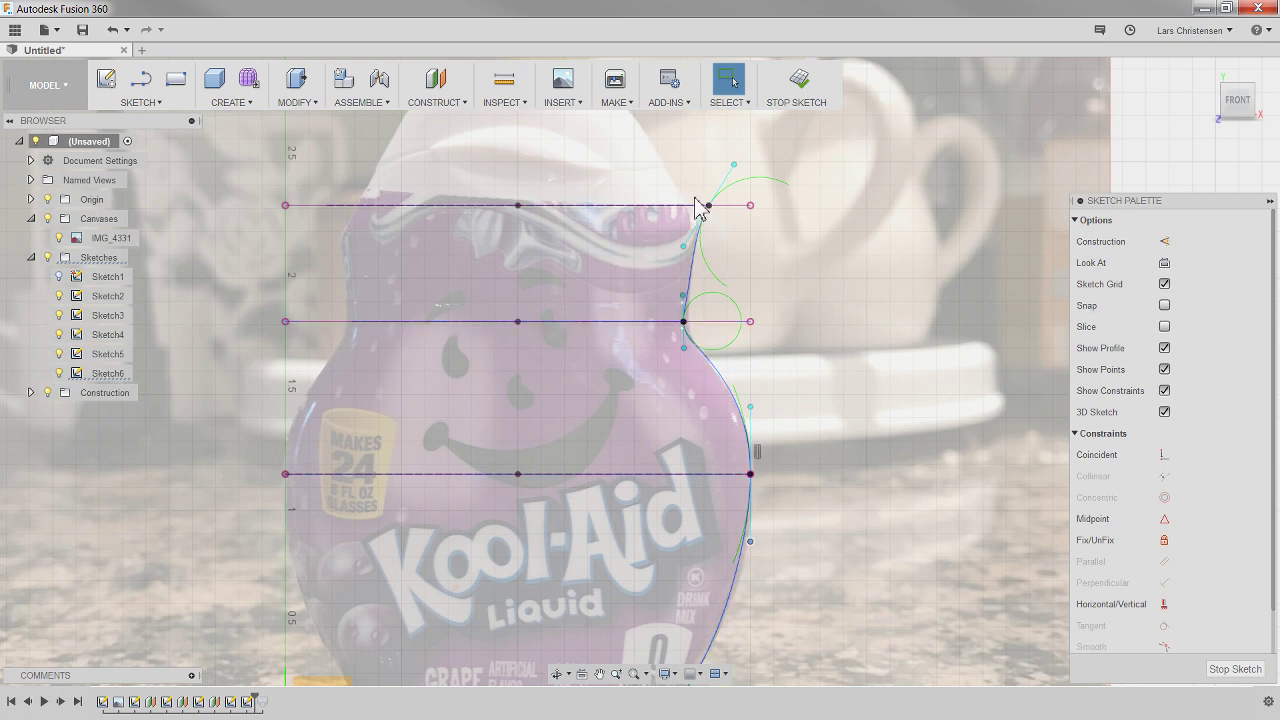
scroll(641, 230, down, 1)
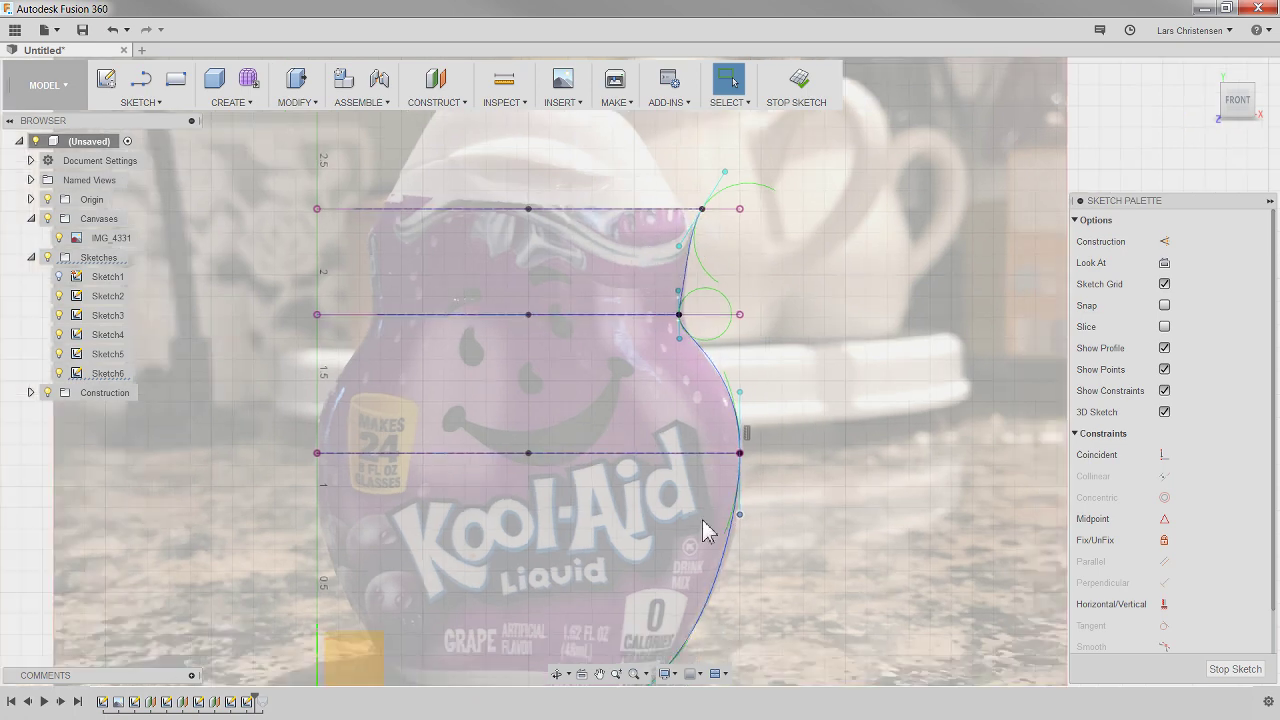
scroll(709, 335, down, 1)
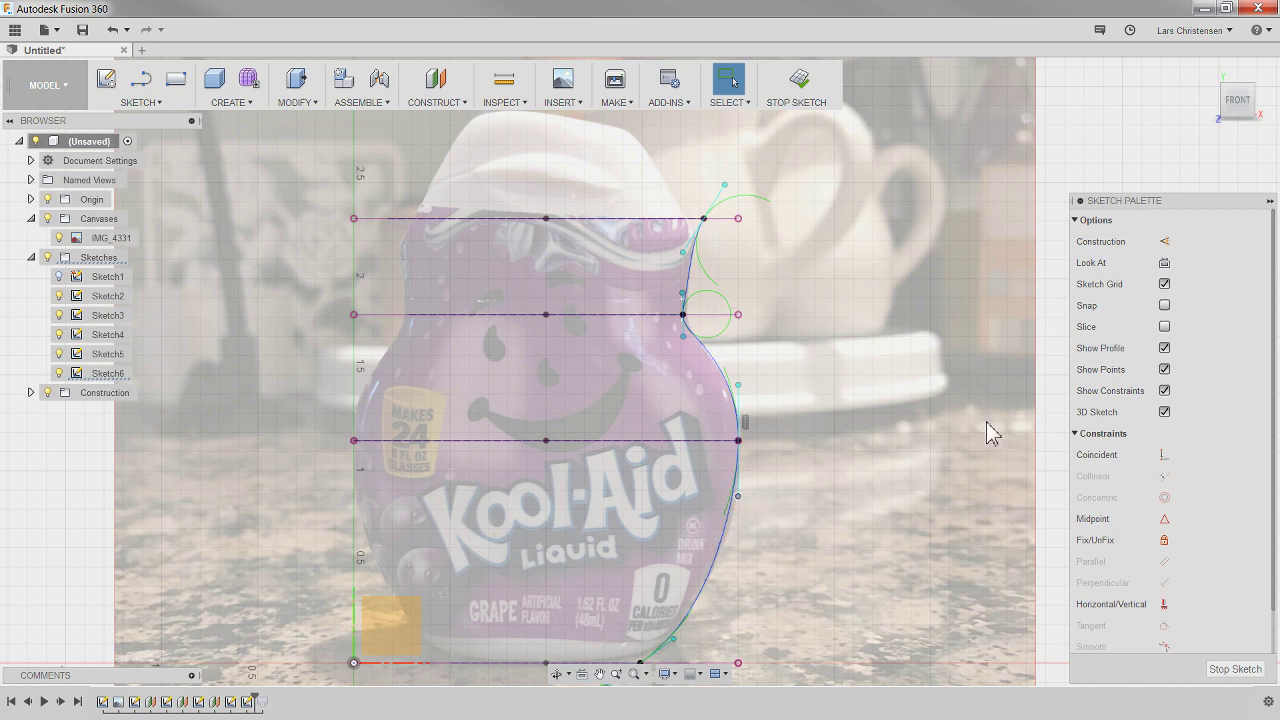
click(1062, 101)
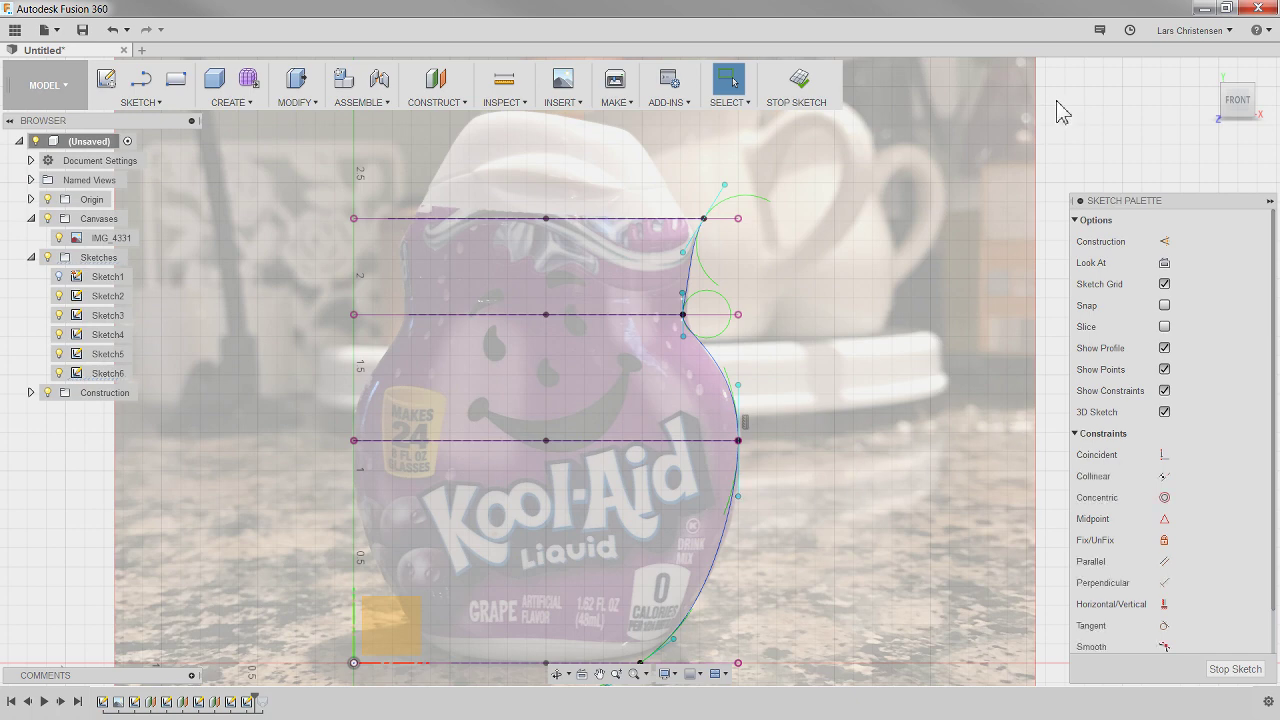
click(141, 82)
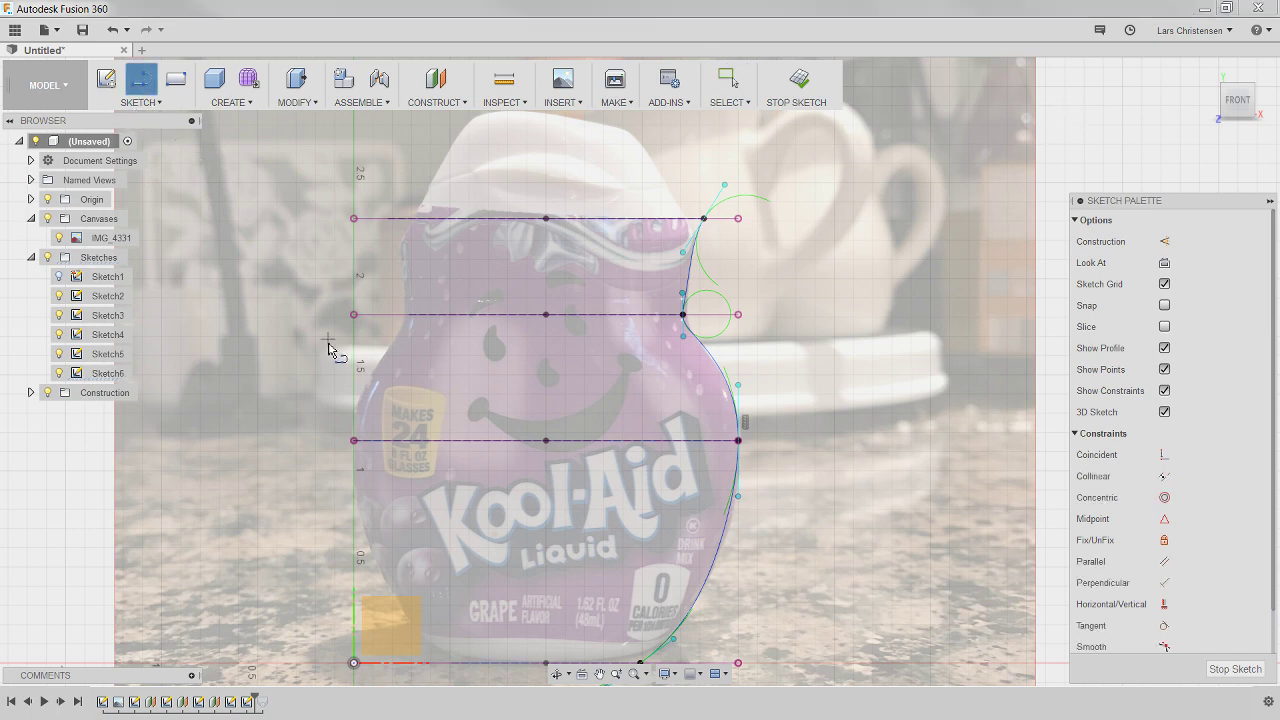
shift+middle_drag(329, 347, 275, 410)
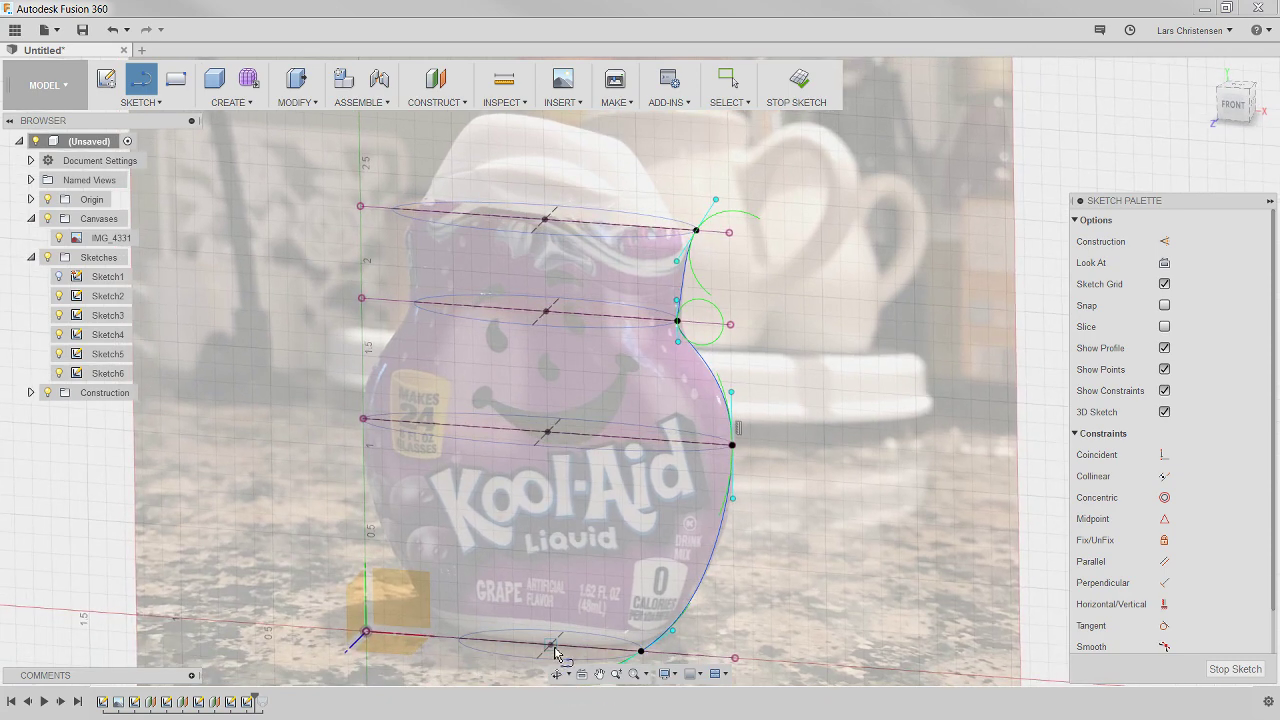
click(552, 645)
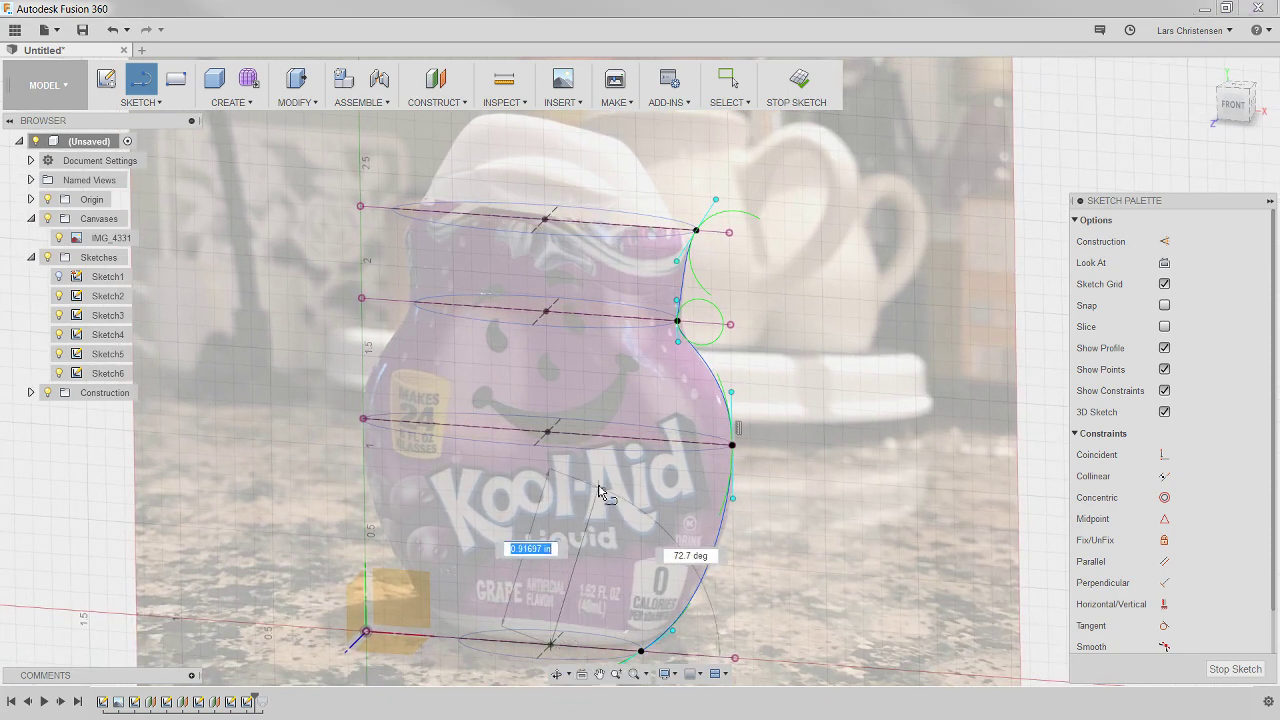
click(1238, 109)
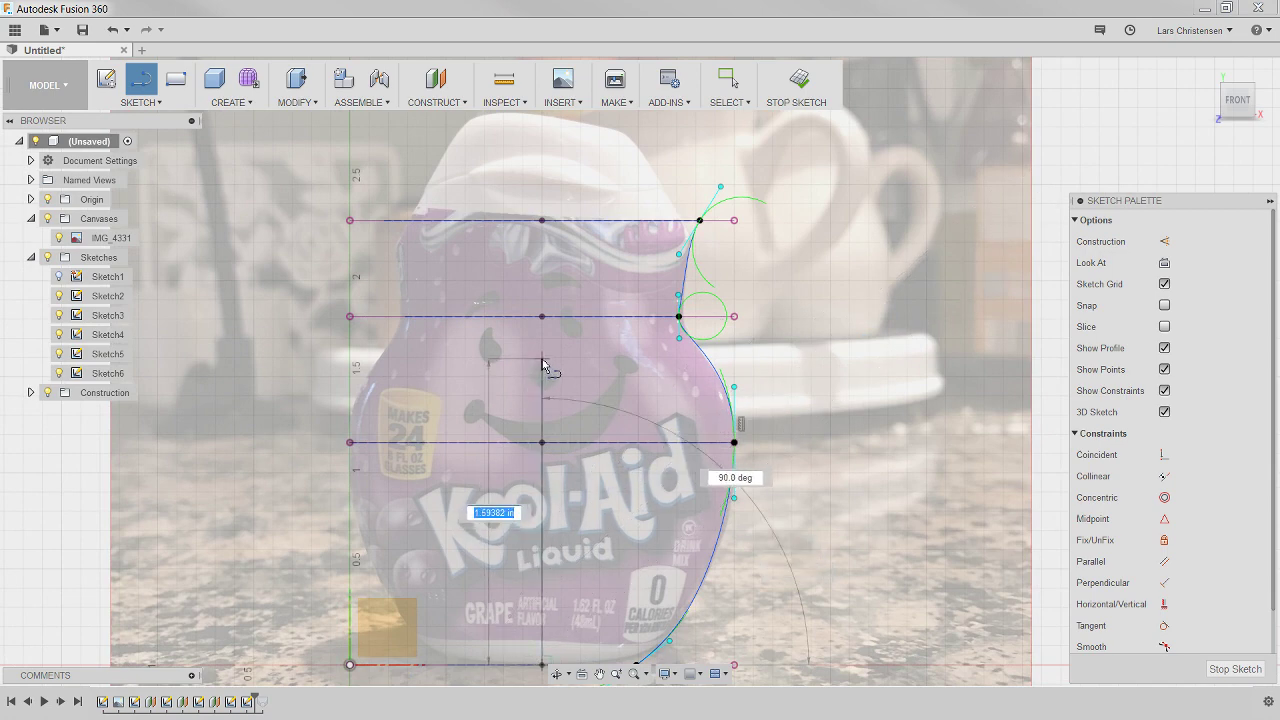
click(542, 359)
key(Escape)
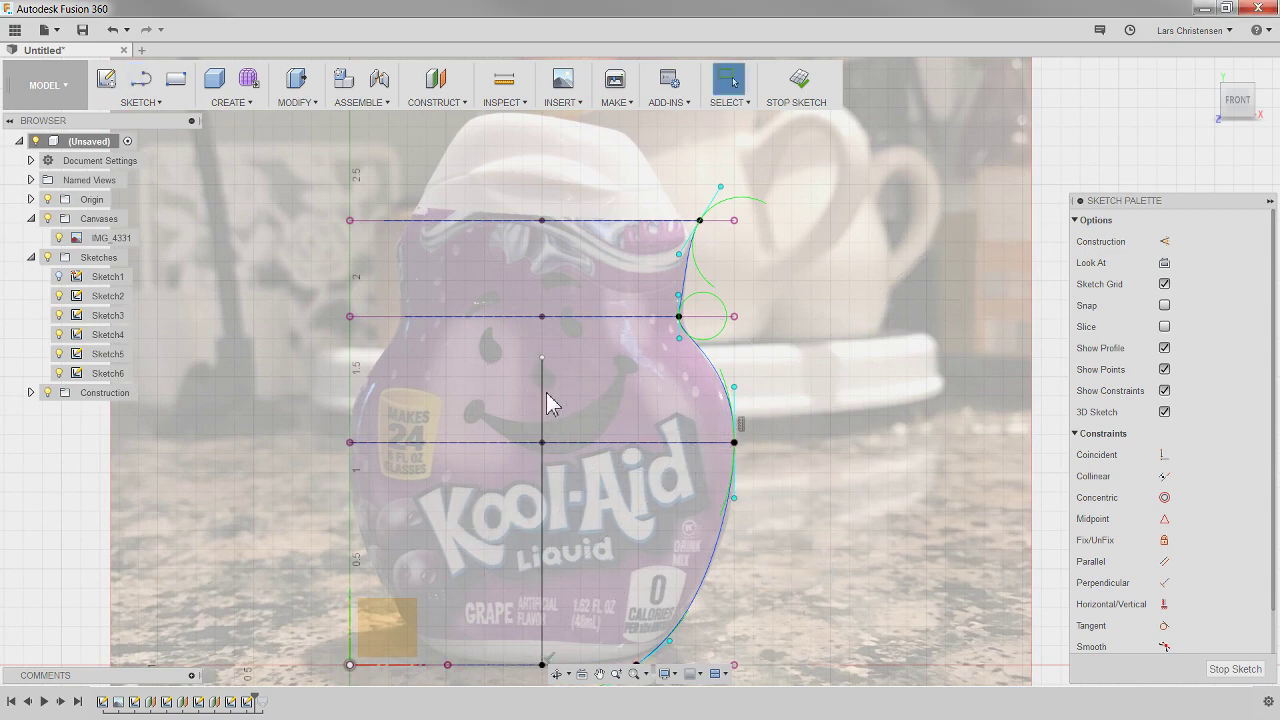
key(Escape)
Step: Convert the vertical centre line to a construction line
click(541, 389)
key(x)
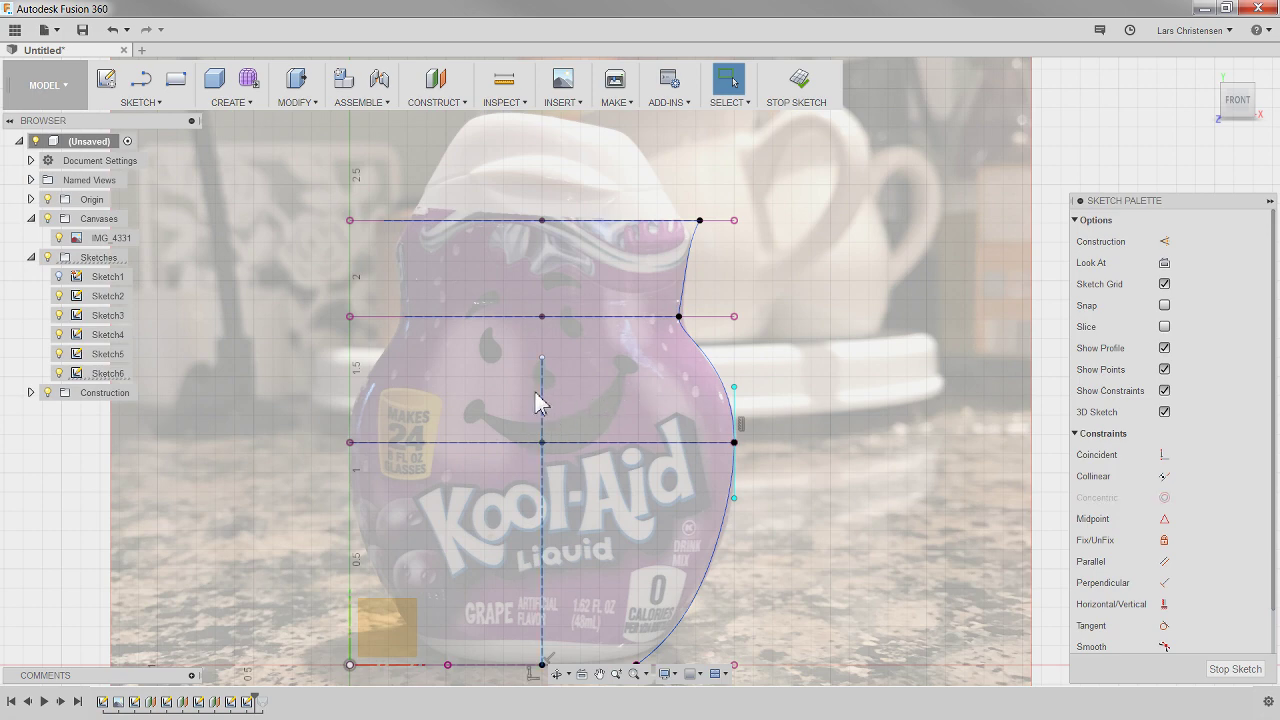
key(Escape)
Step: Mirror the contour spline about the vertical construction line to the bottle's opposite side and finish the sketch
click(152, 102)
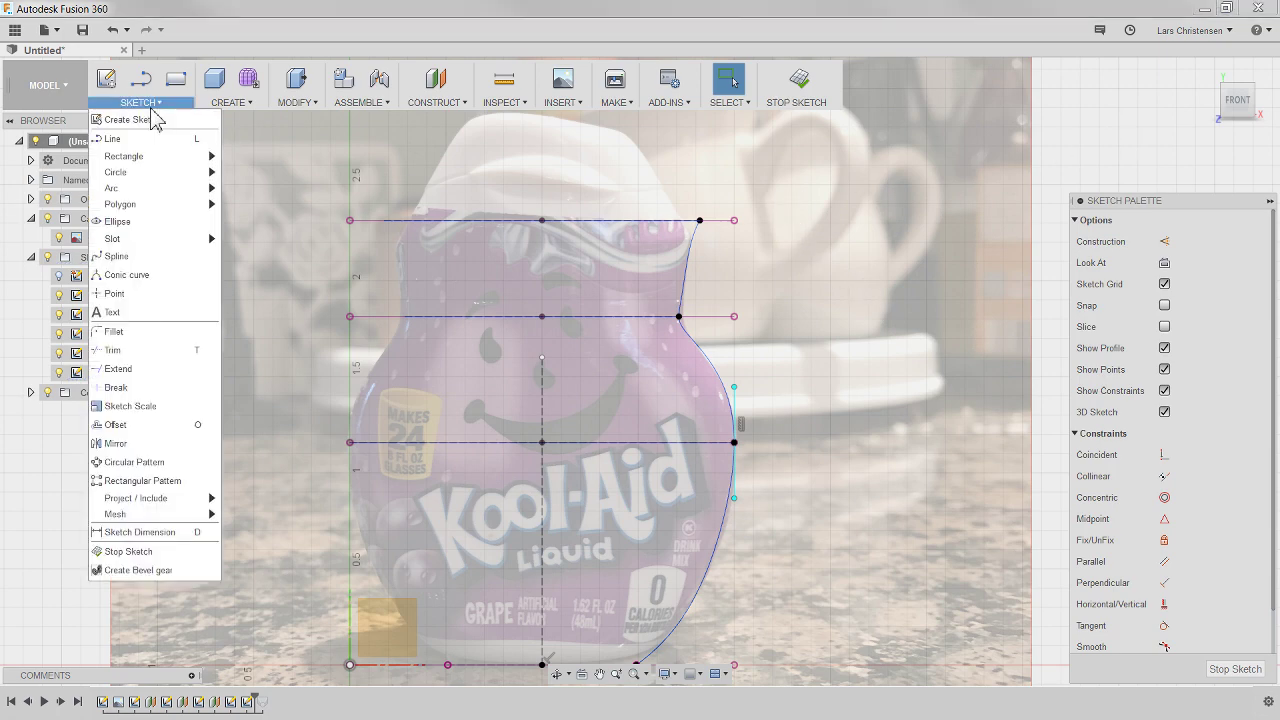
click(140, 444)
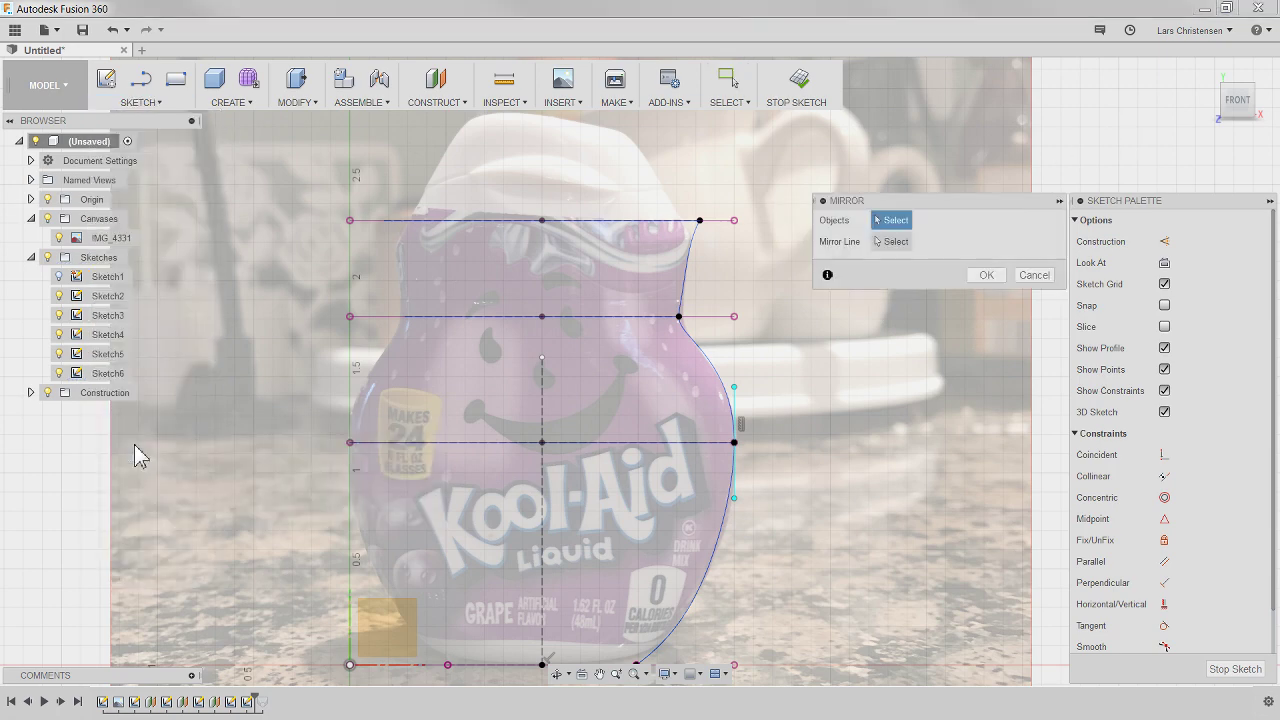
click(687, 288)
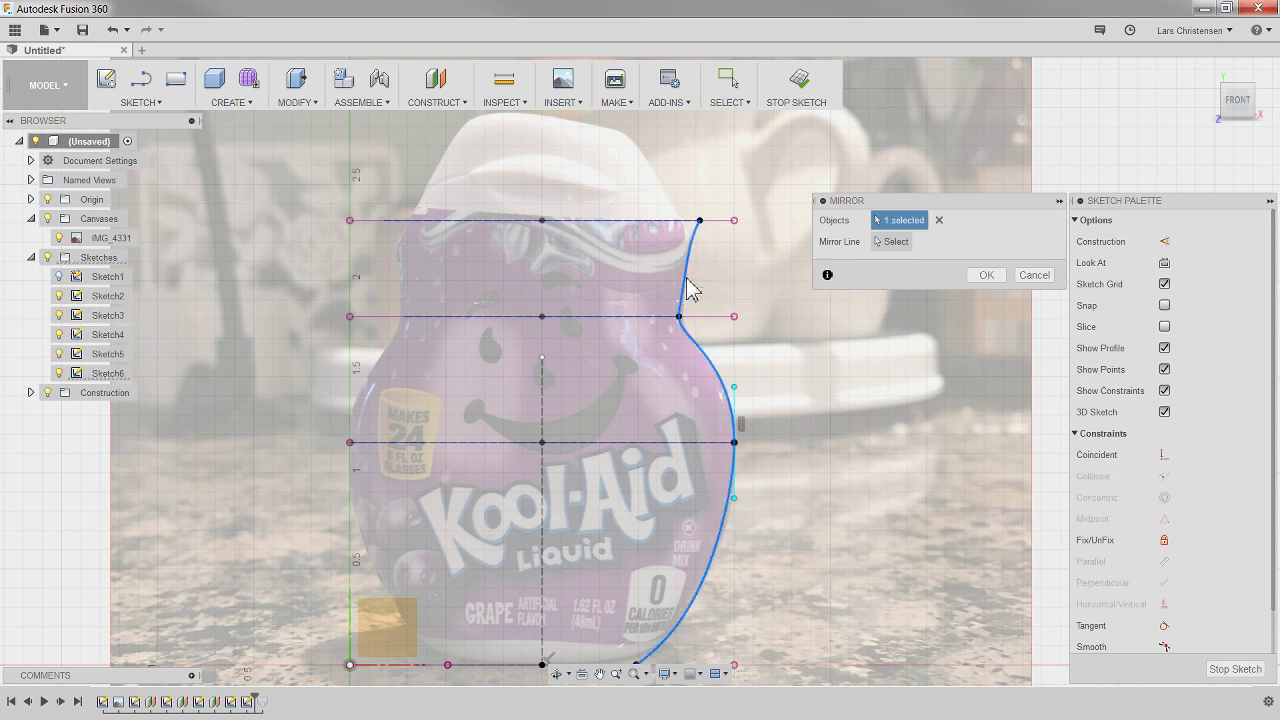
click(895, 242)
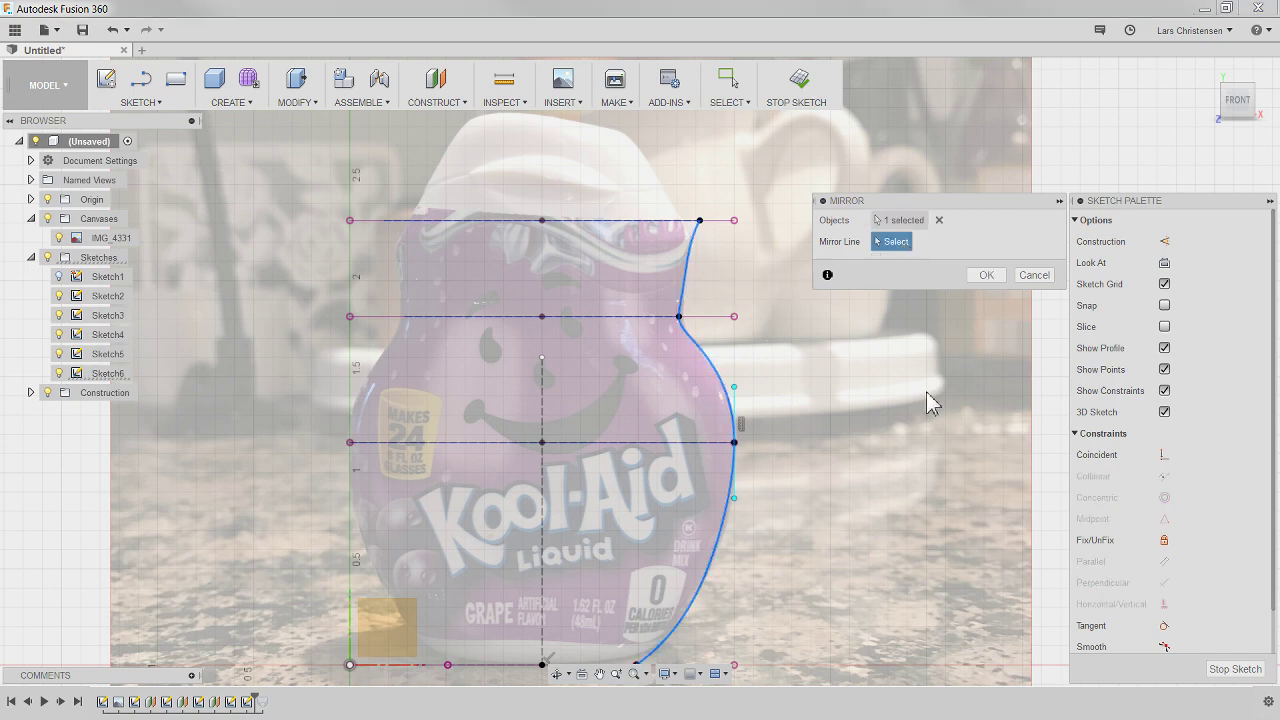
click(543, 402)
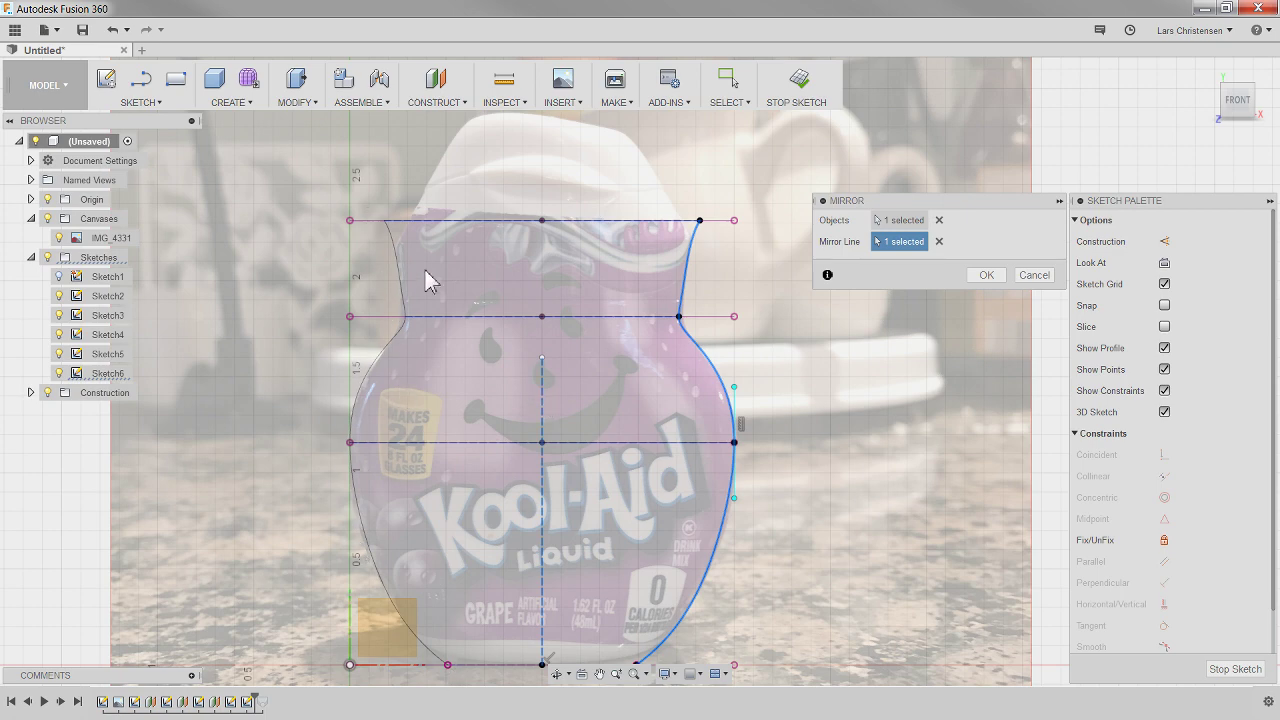
click(986, 275)
scroll(612, 298, down, 1)
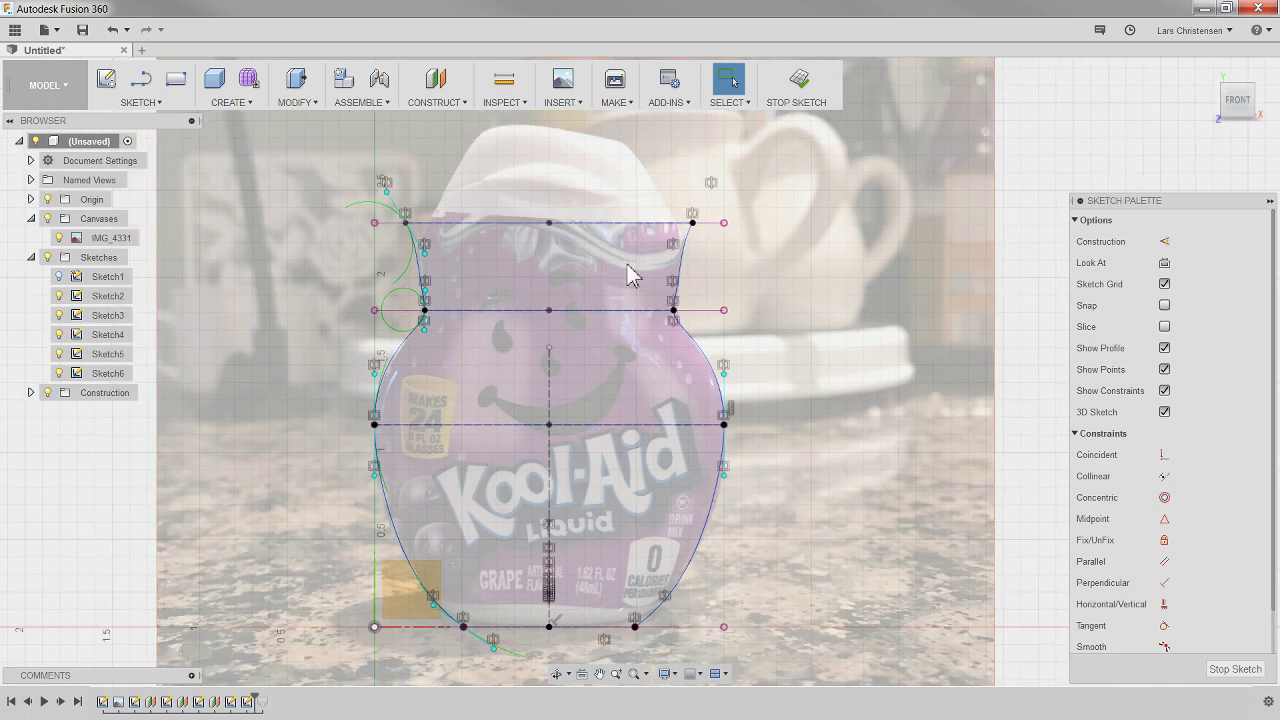
click(1235, 669)
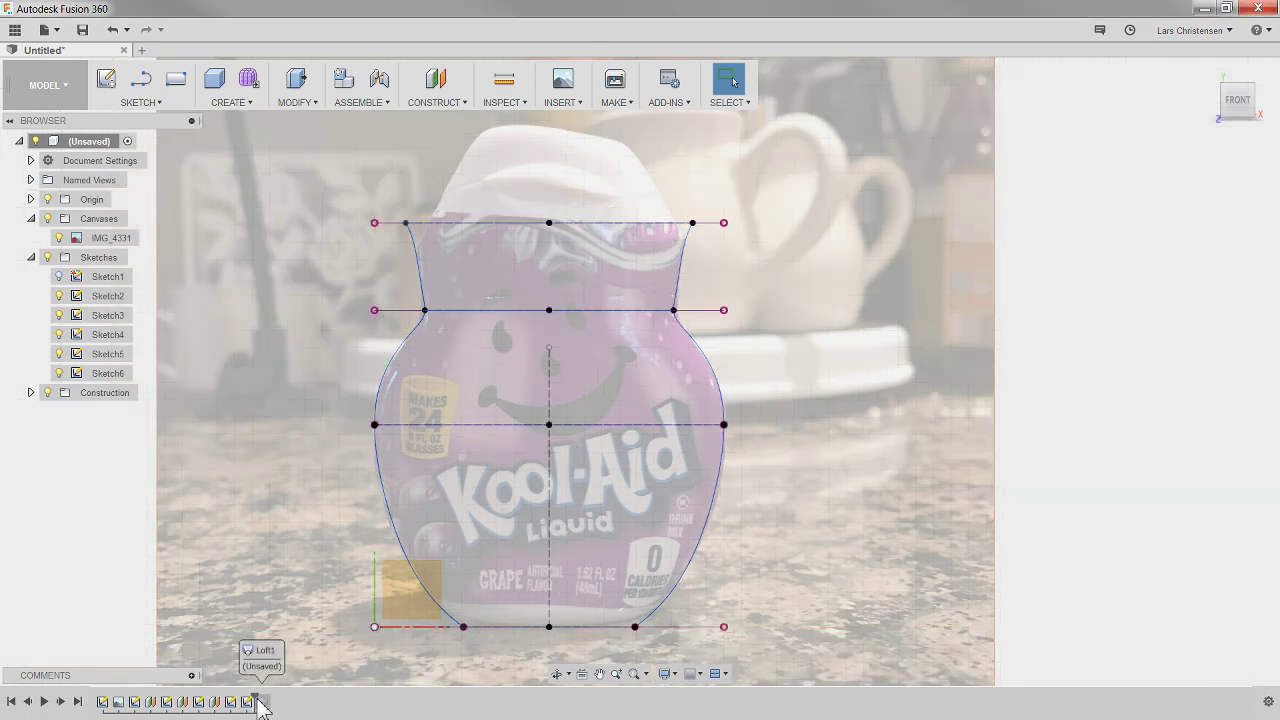
Step: Roll the history marker forward past the loft and open the loft for editing with rail selection active
drag(257, 700, 268, 704)
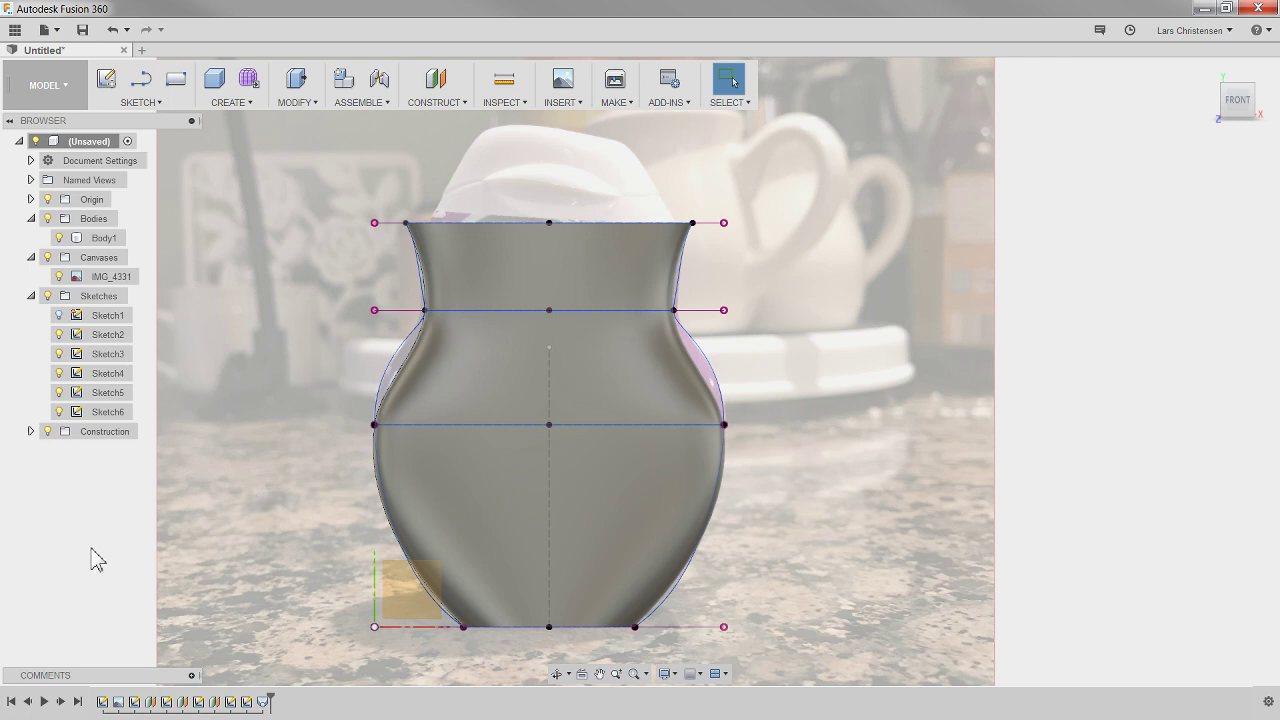
right_click(264, 703)
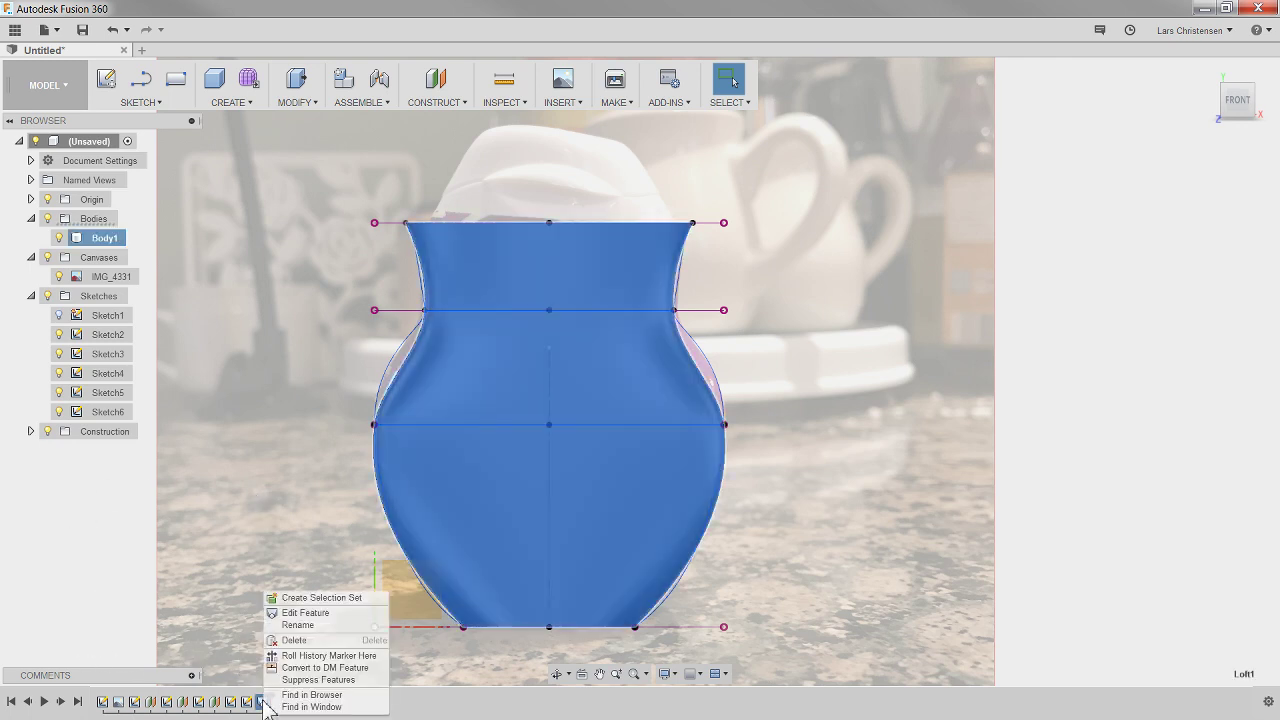
click(300, 613)
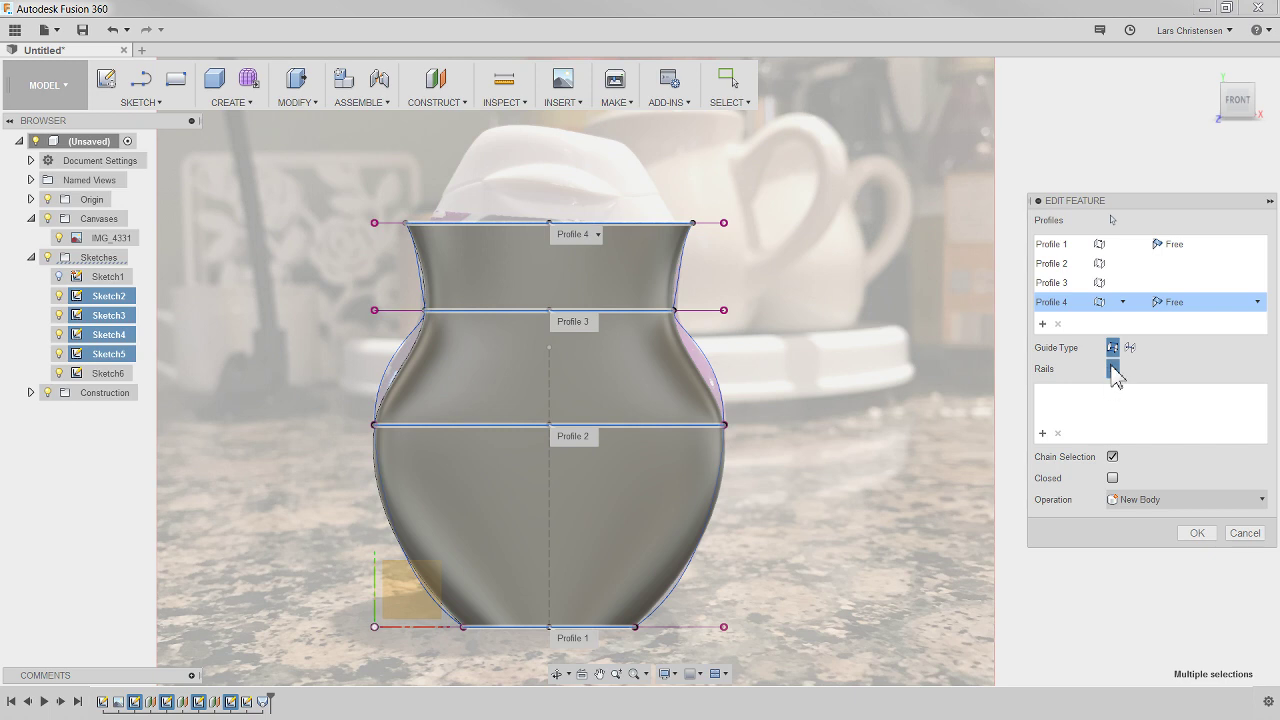
click(1113, 370)
Step: Try the original contour spline alone and both contour splines together as loft rails, clearing the rails after each trial
click(718, 394)
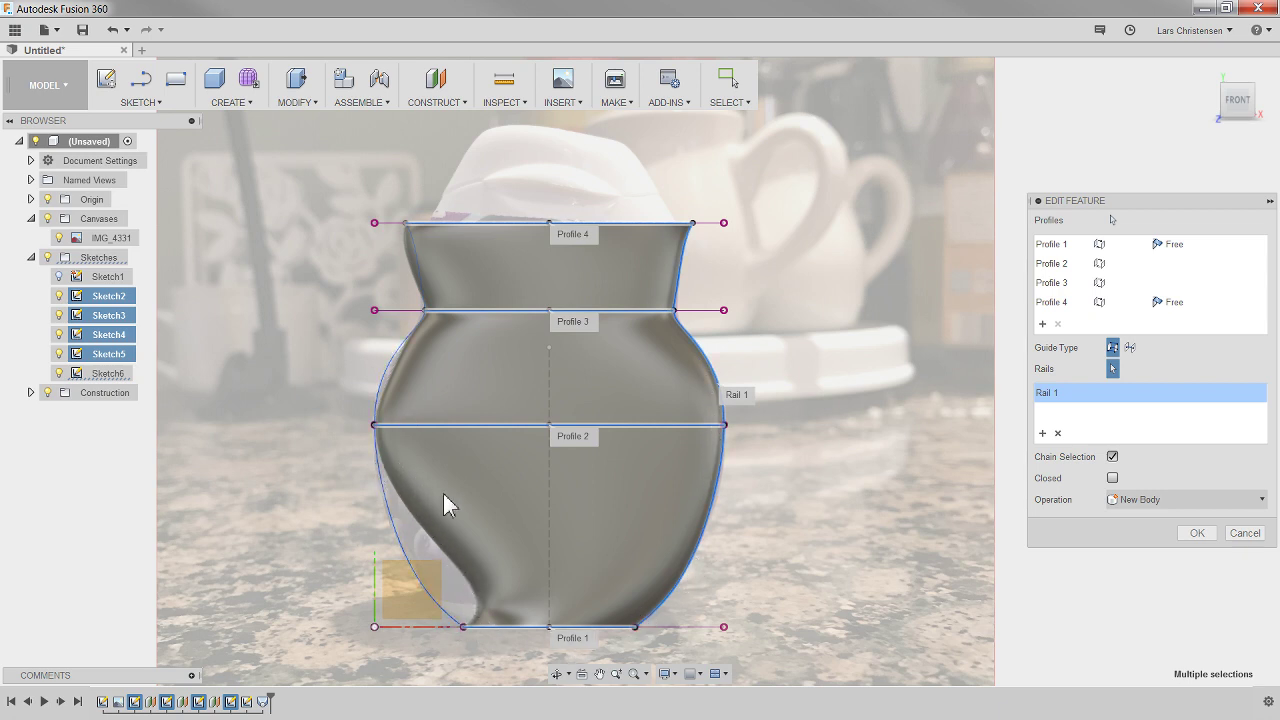
click(1058, 433)
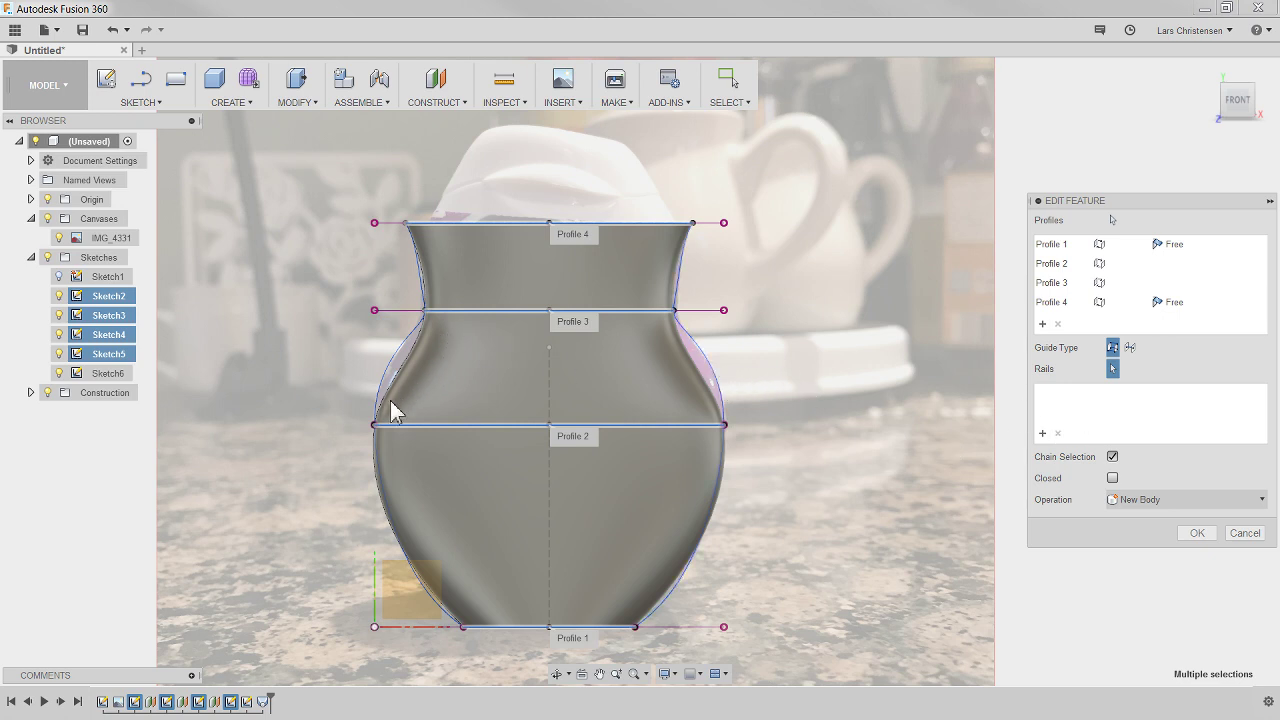
click(717, 380)
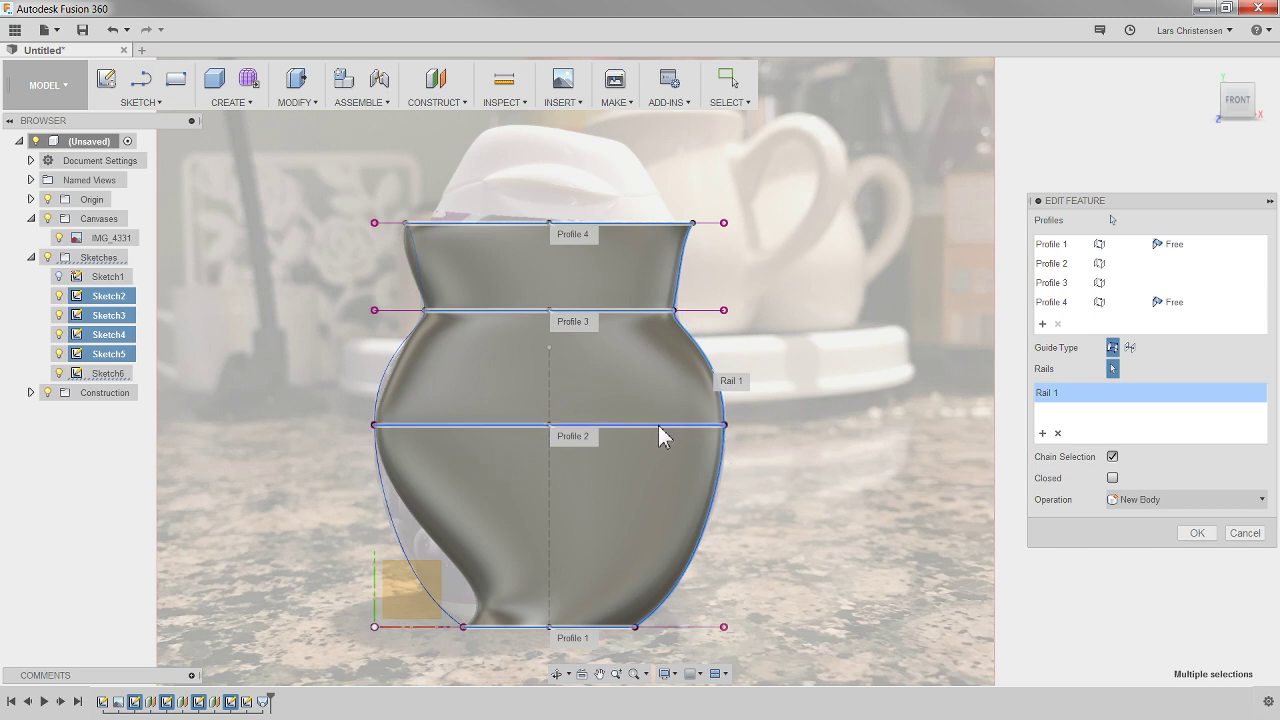
click(393, 521)
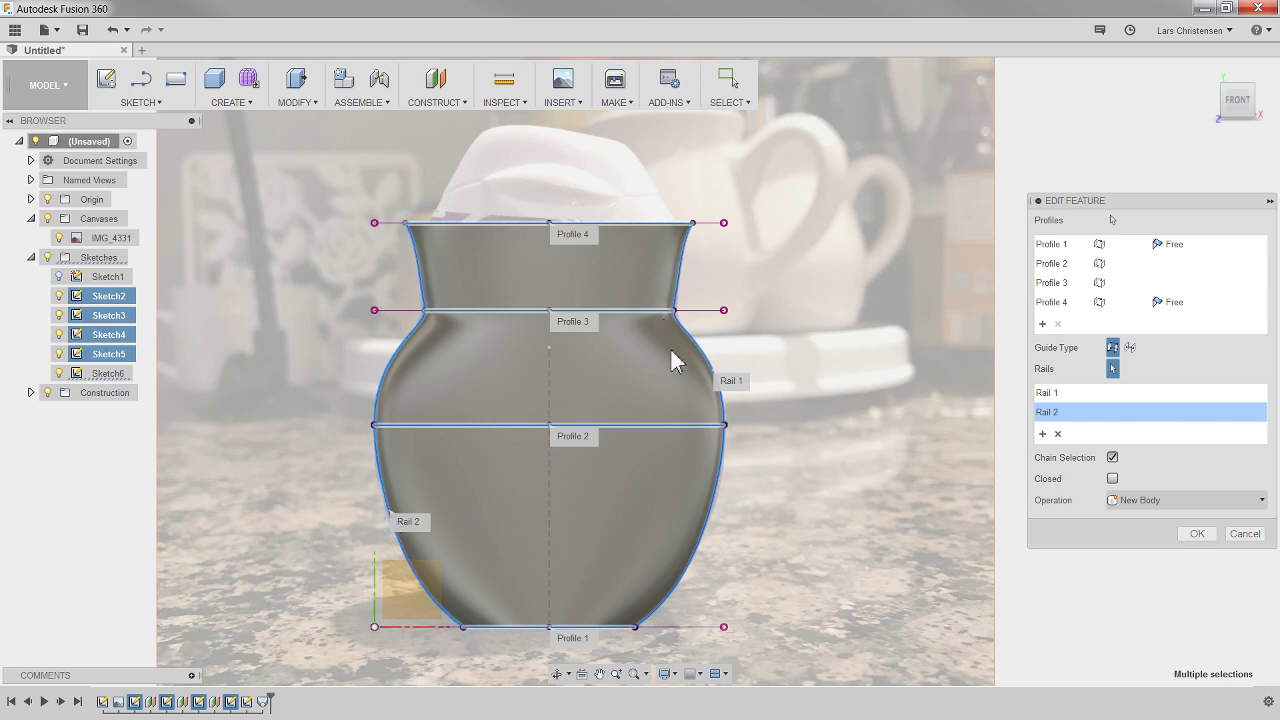
click(1058, 434)
click(1058, 434)
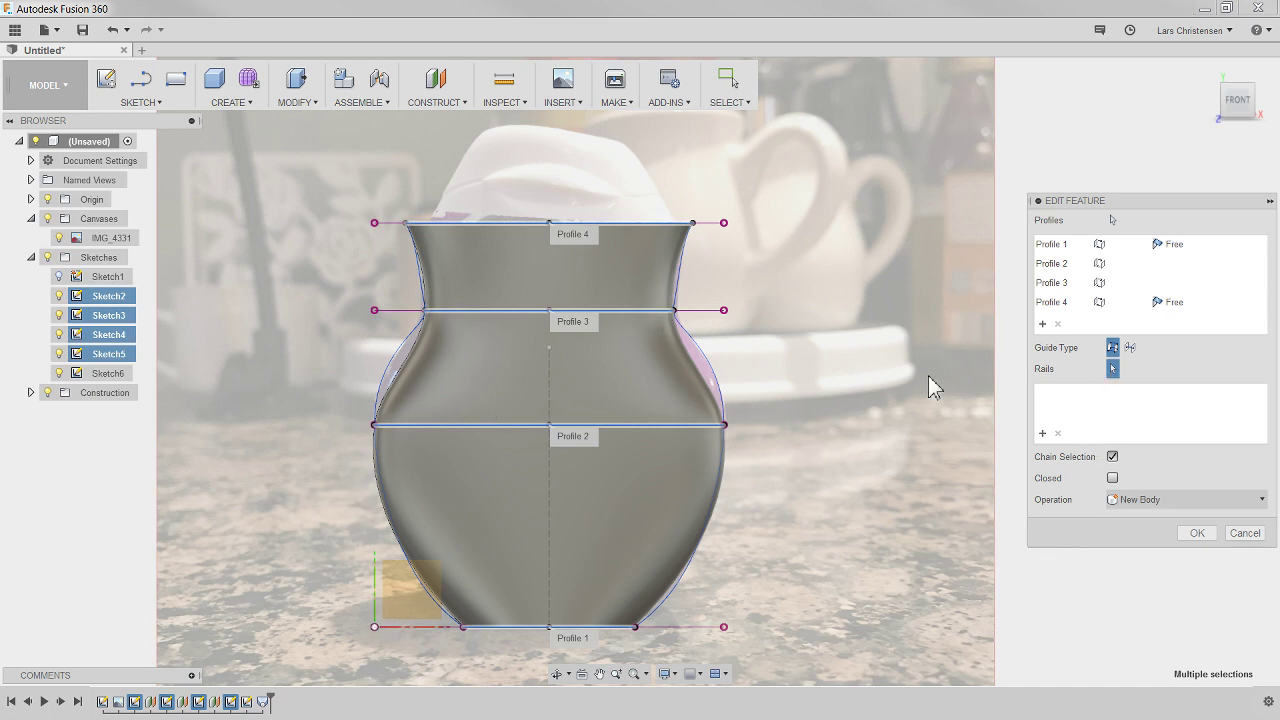
Step: Add the original and the mirrored contour splines as the loft's two rails and apply the edit
click(716, 372)
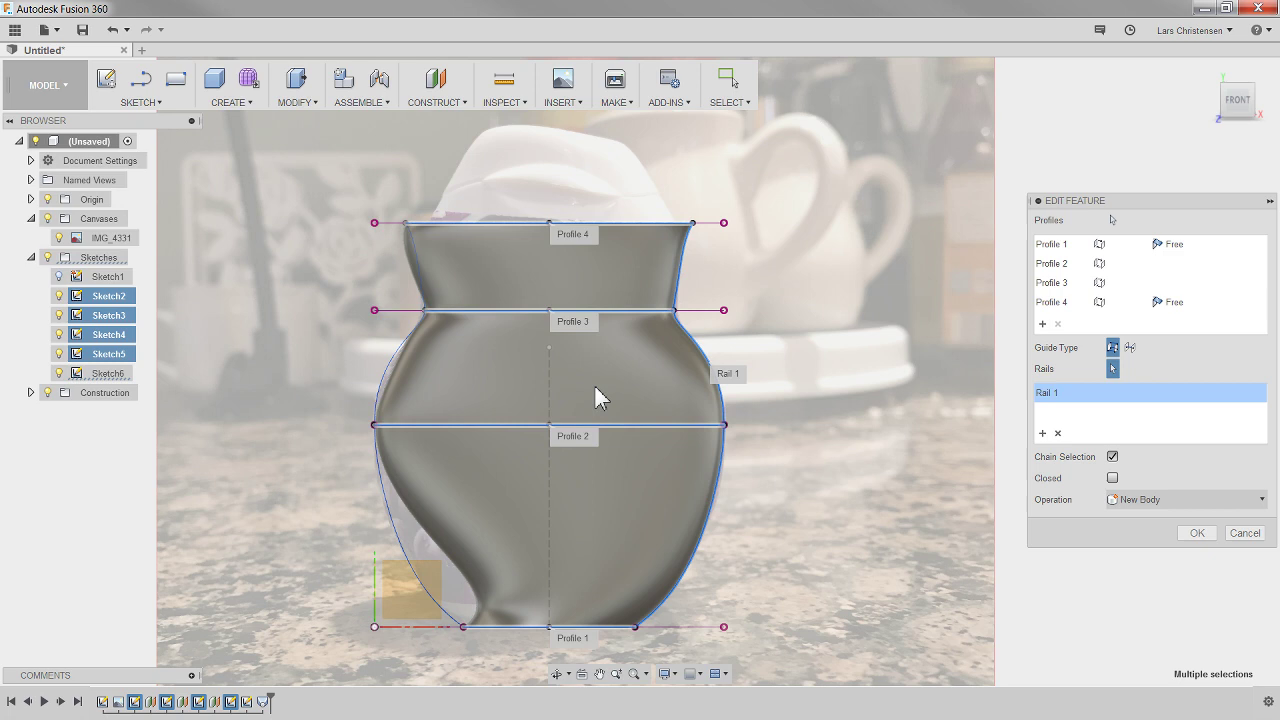
click(388, 368)
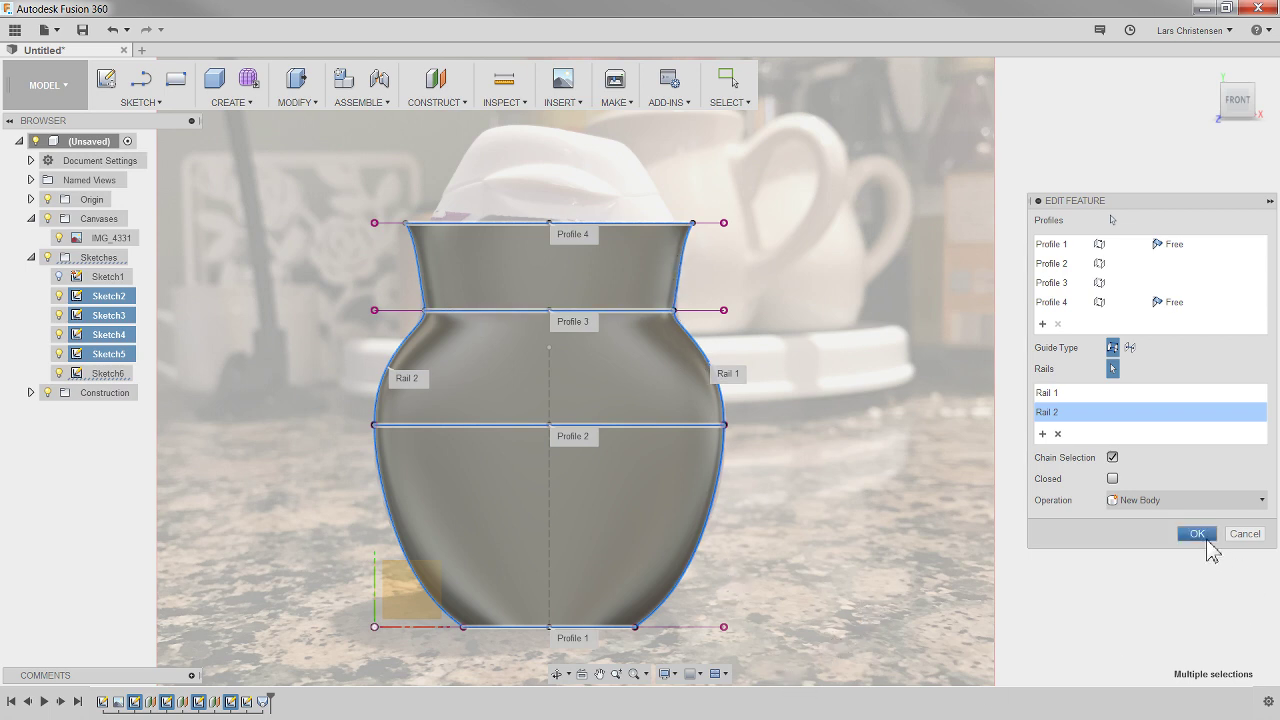
click(1205, 536)
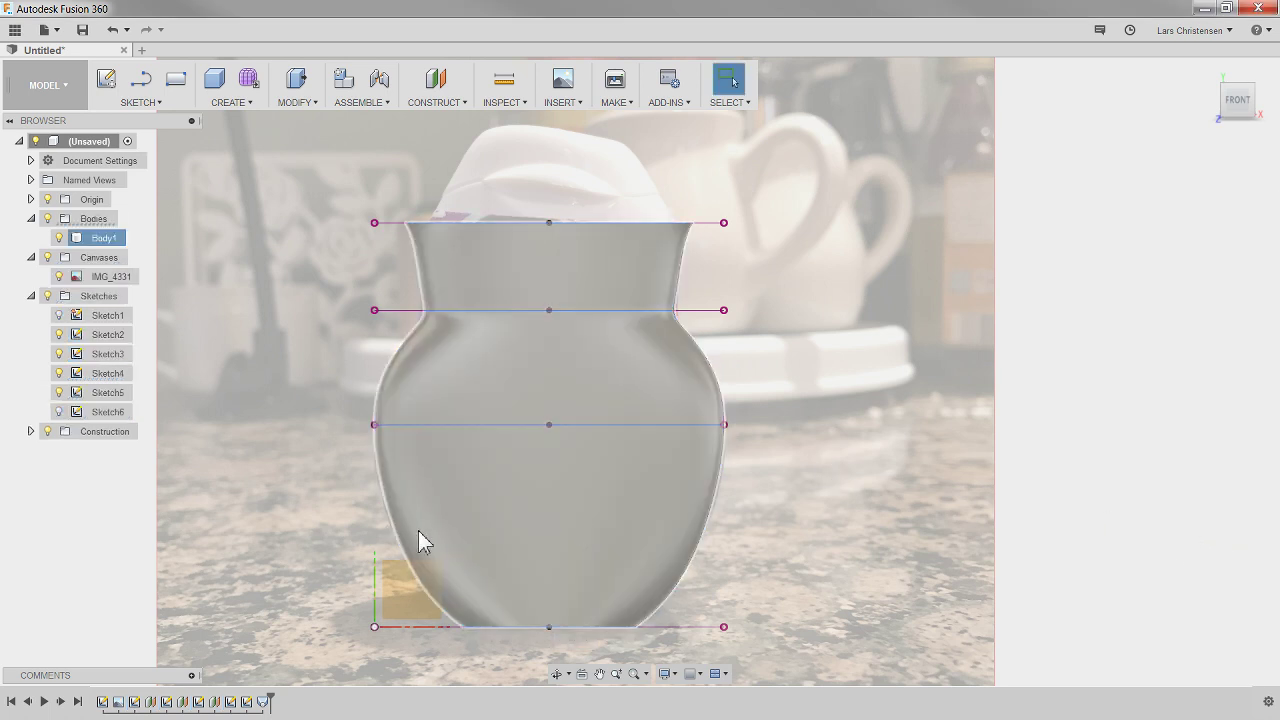
Step: Hide the canvases and sketches and inspect the lofted body's shape from the front and side
shift+middle_drag(367, 422, 318, 435)
scroll(318, 435, up, 1)
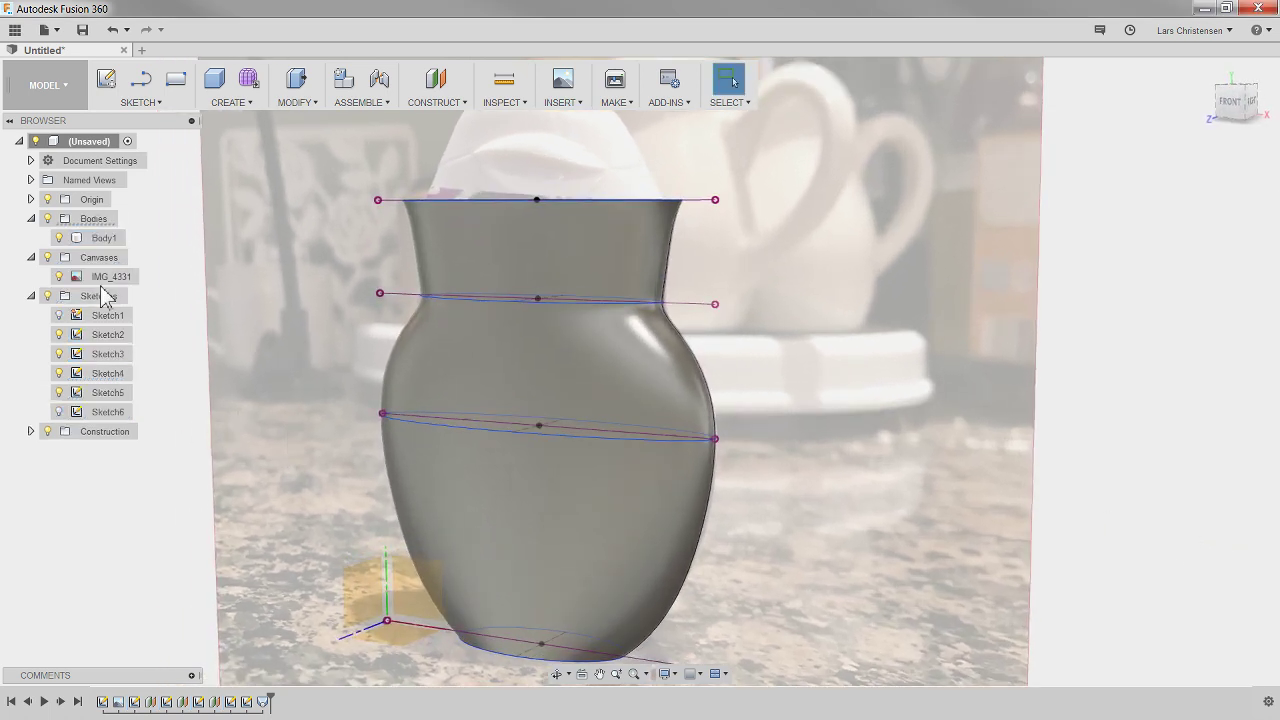
click(47, 258)
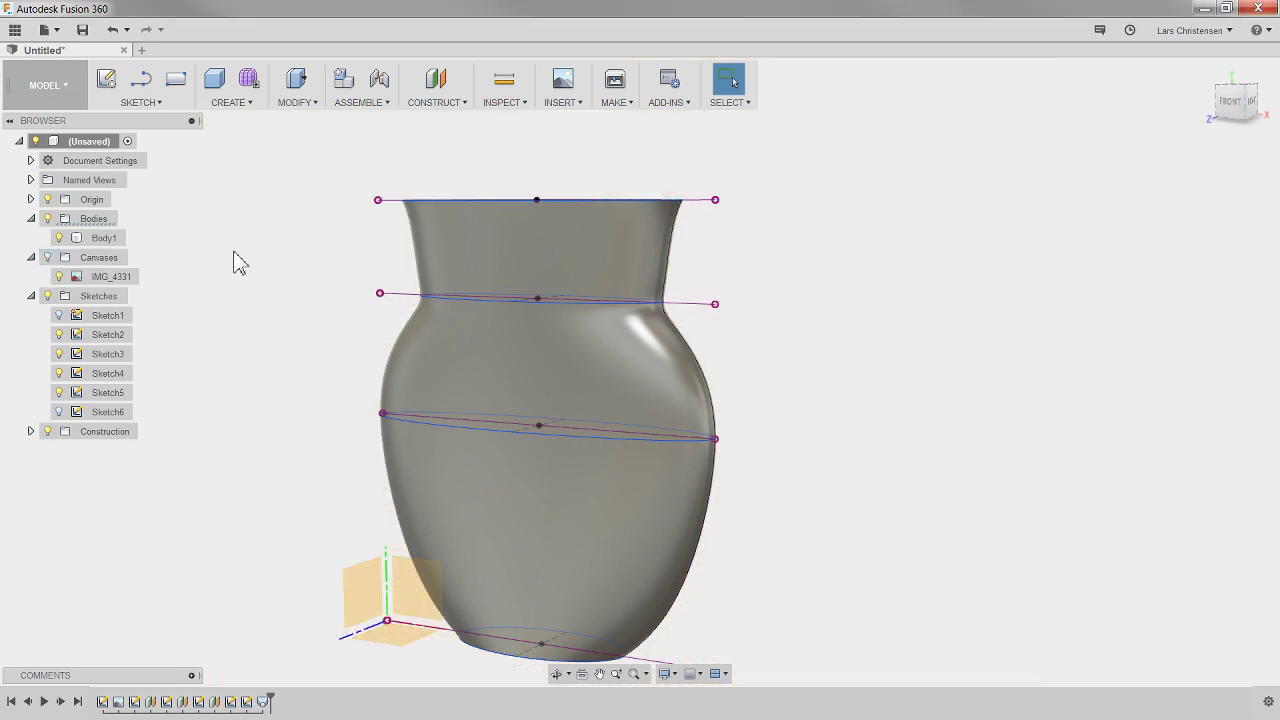
click(46, 295)
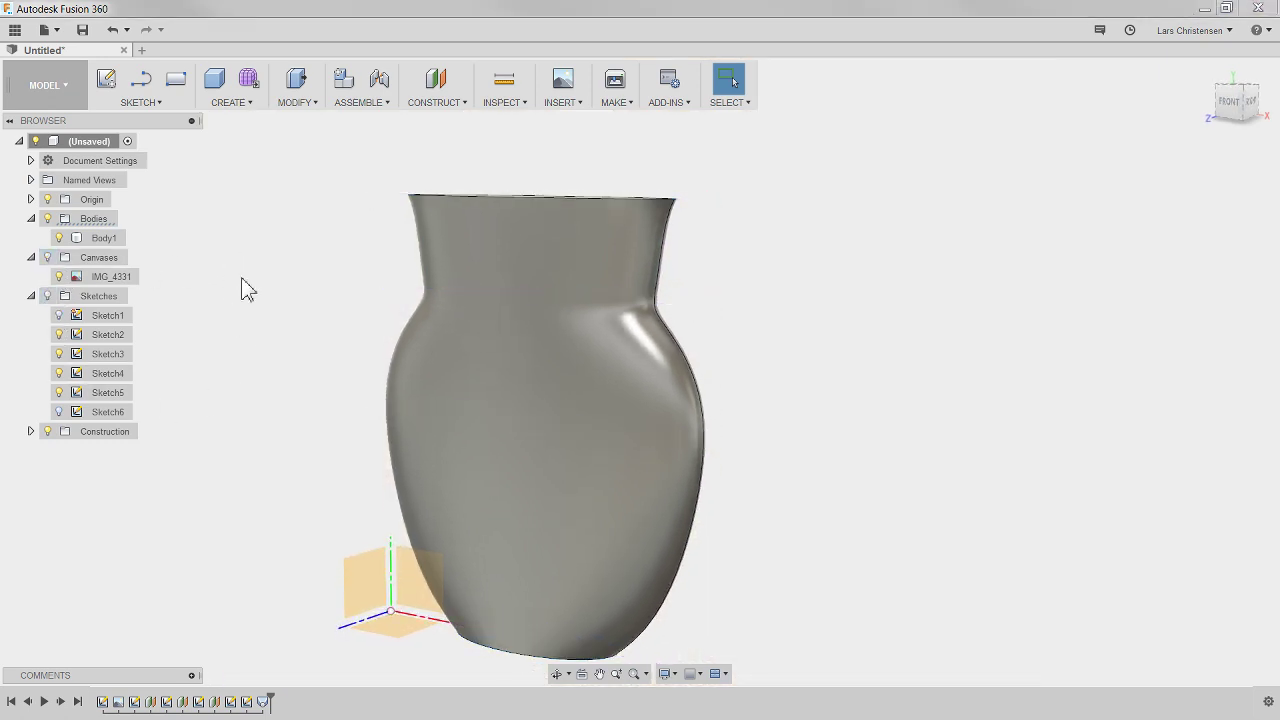
scroll(240, 317, down, 3)
shift+middle_drag(235, 306, 526, 503)
scroll(312, 362, up, 3)
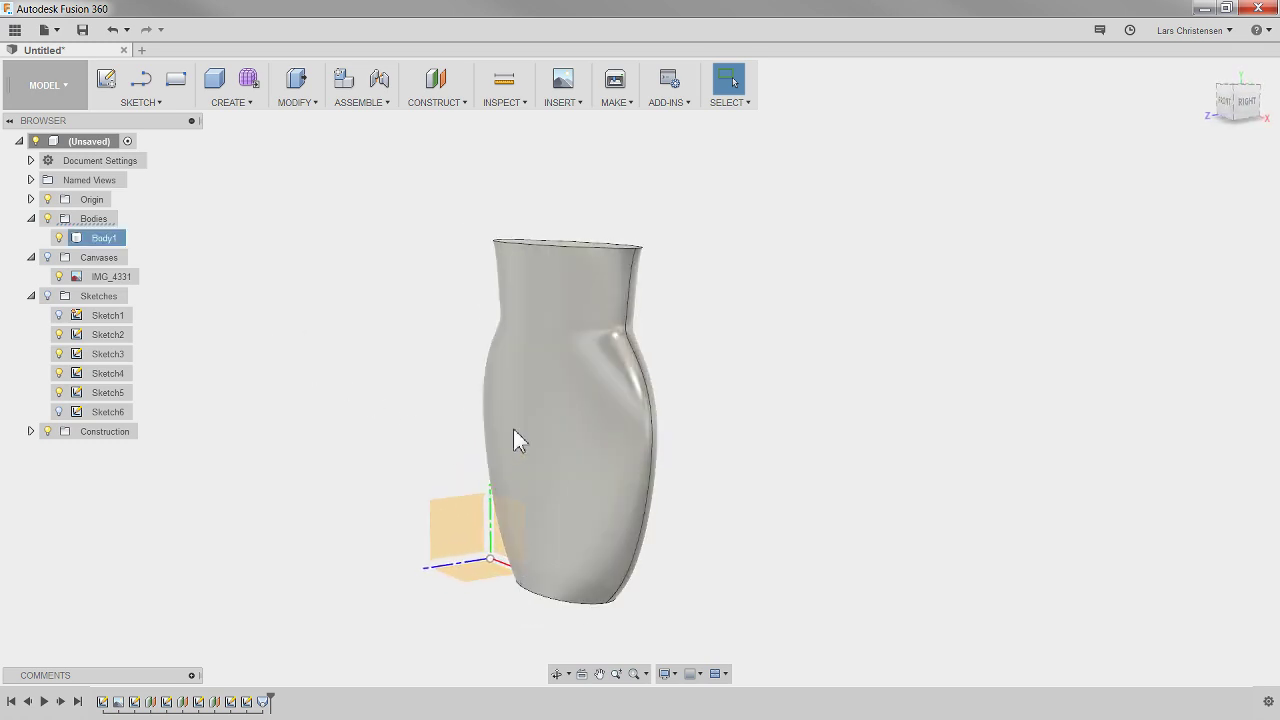
shift+middle_drag(517, 437, 780, 383)
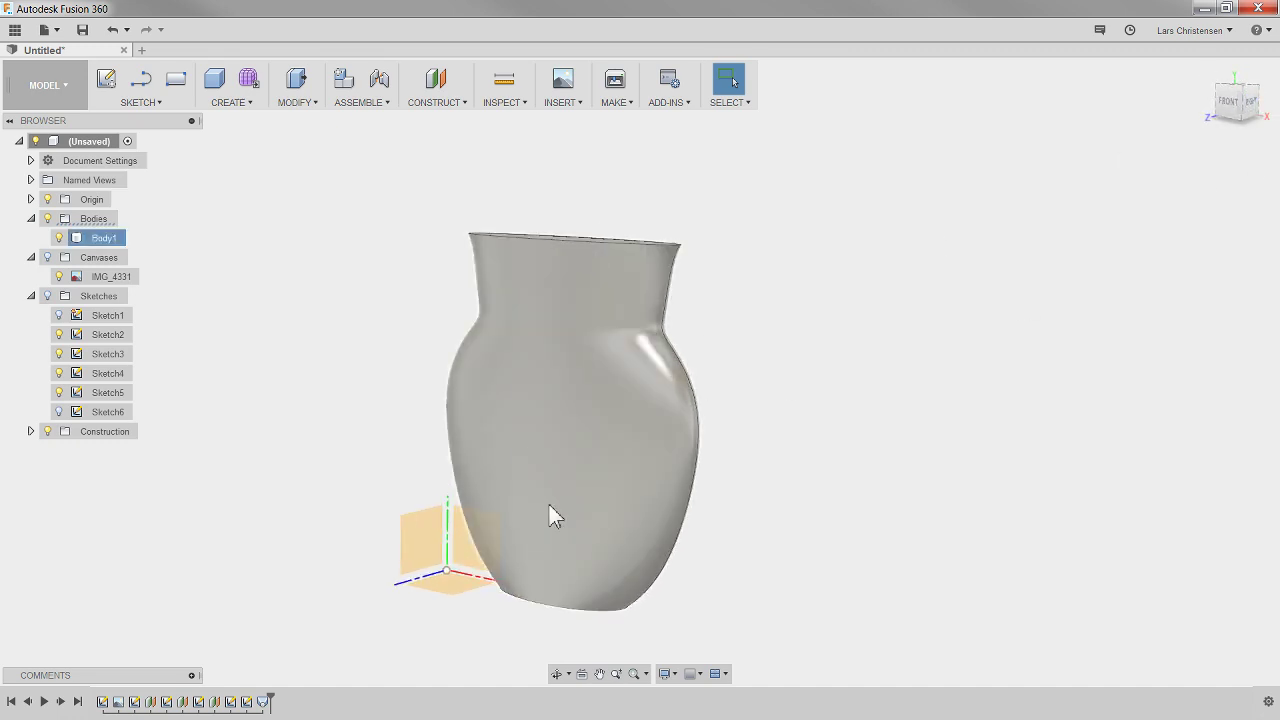
scroll(391, 396, down, 1)
scroll(391, 396, down, 2)
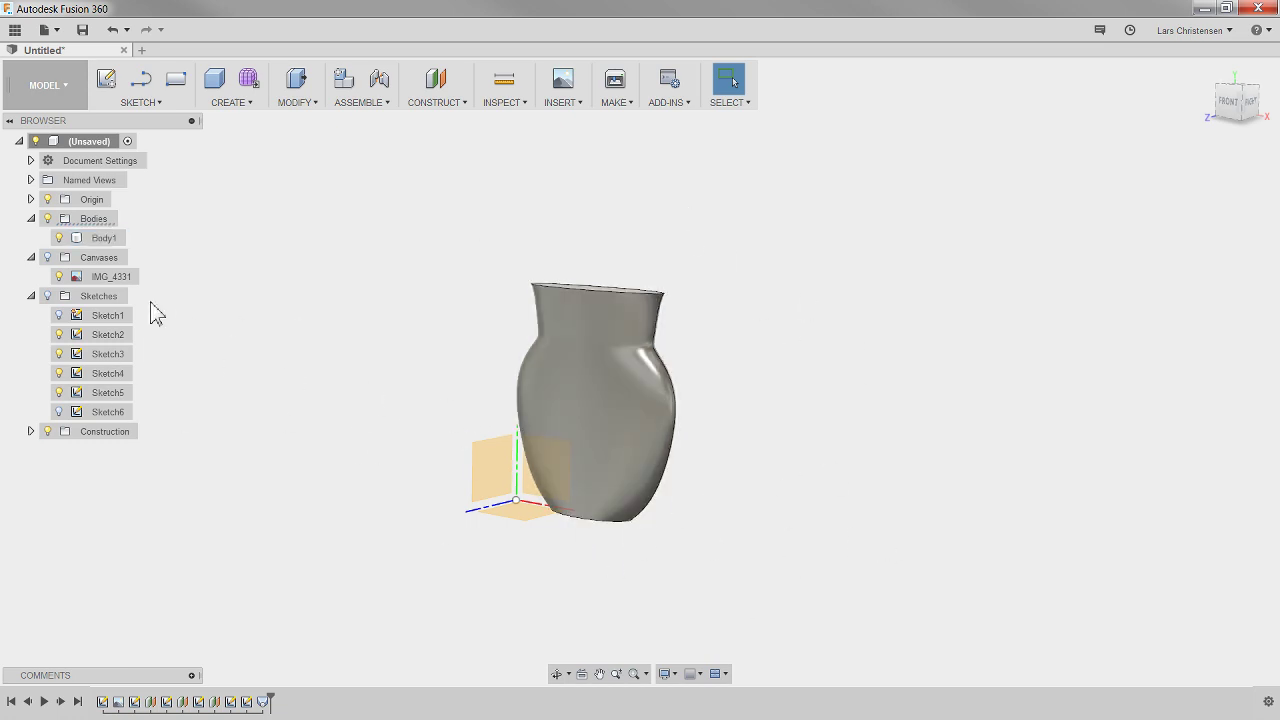
Step: Show the photo canvas again and view the lofted body against it from nearly the front
click(48, 258)
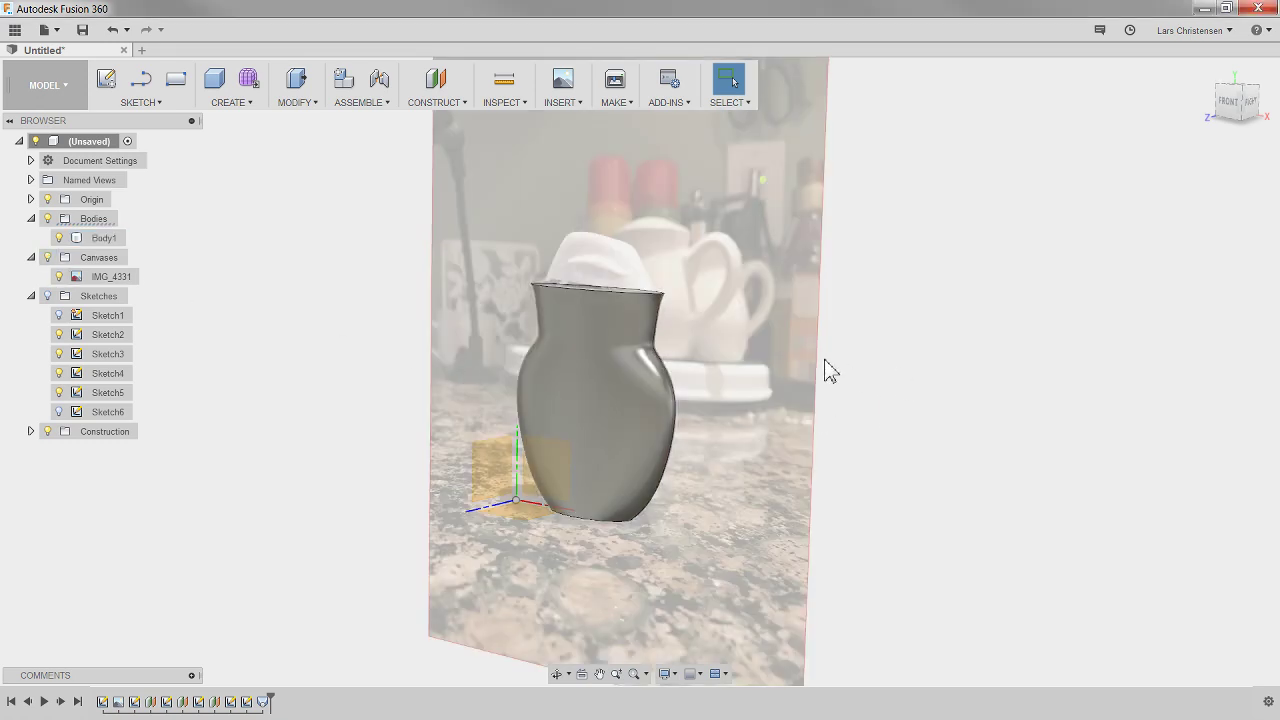
shift+middle_drag(830, 372, 666, 337)
scroll(666, 337, up, 3)
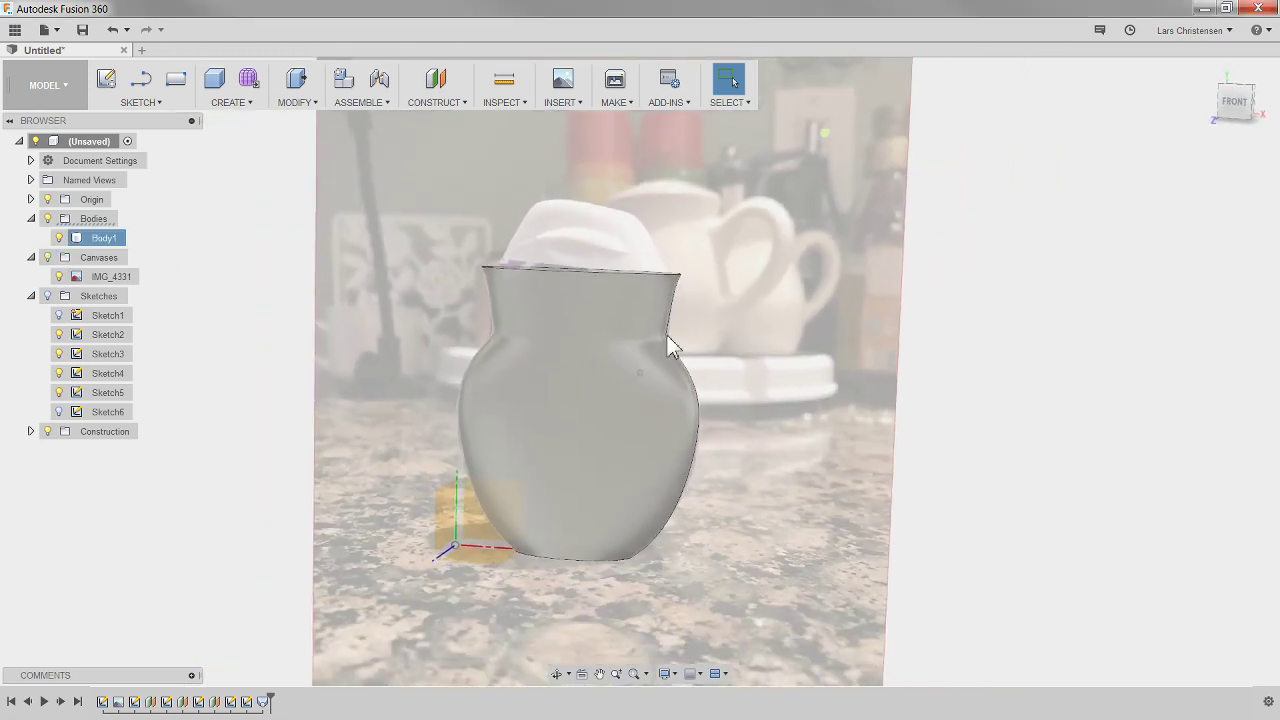
scroll(670, 345, down, 1)
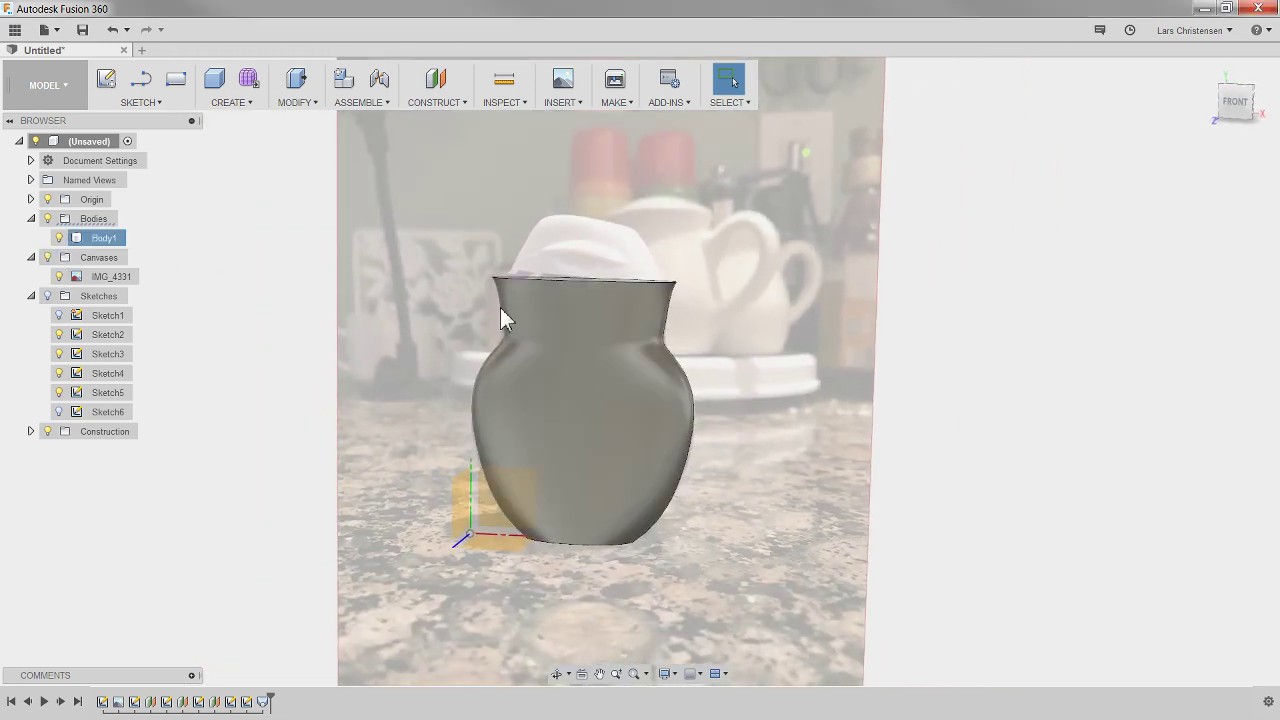